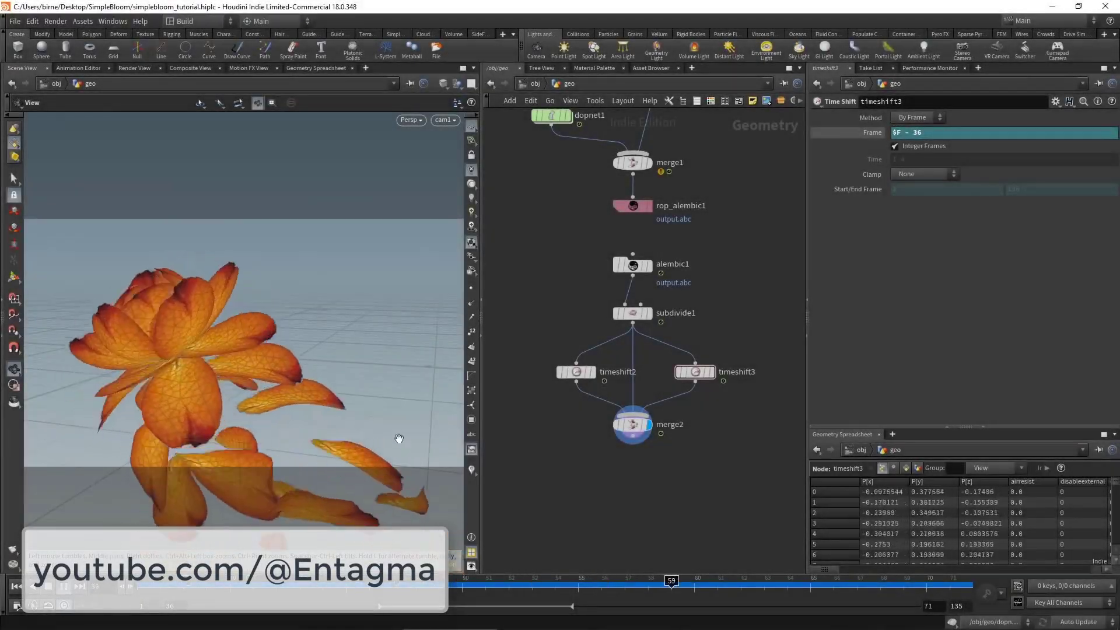
middle_drag(591, 461, 644, 470)
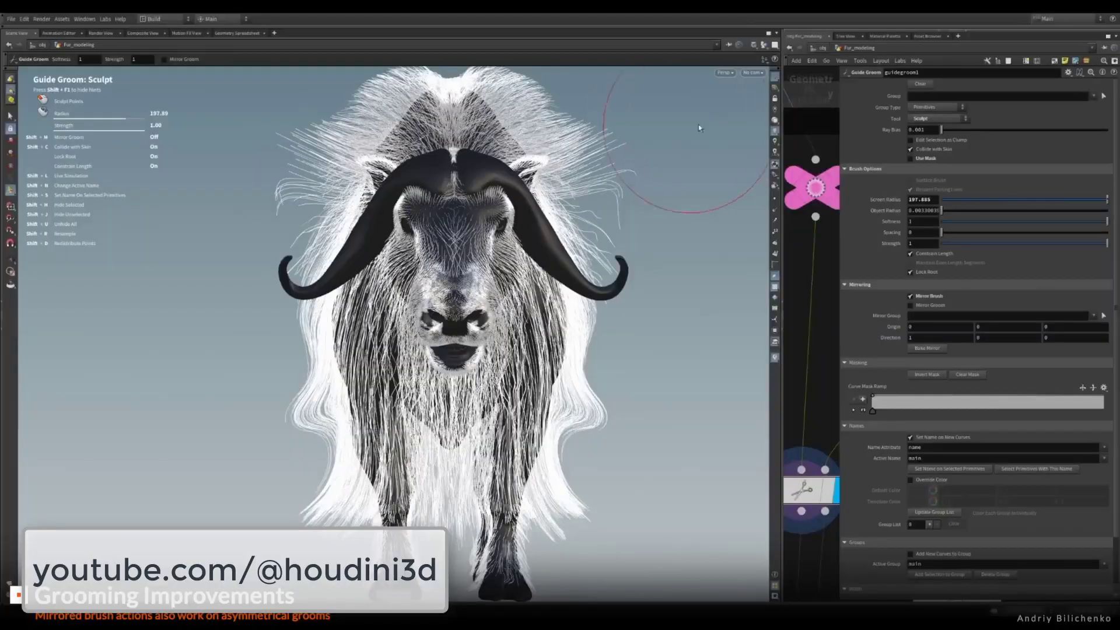
mouse_move(699, 128)
mouse_down()
mouse_move(609, 184)
mouse_move(589, 180)
mouse_up()
scroll(589, 181, down, 5)
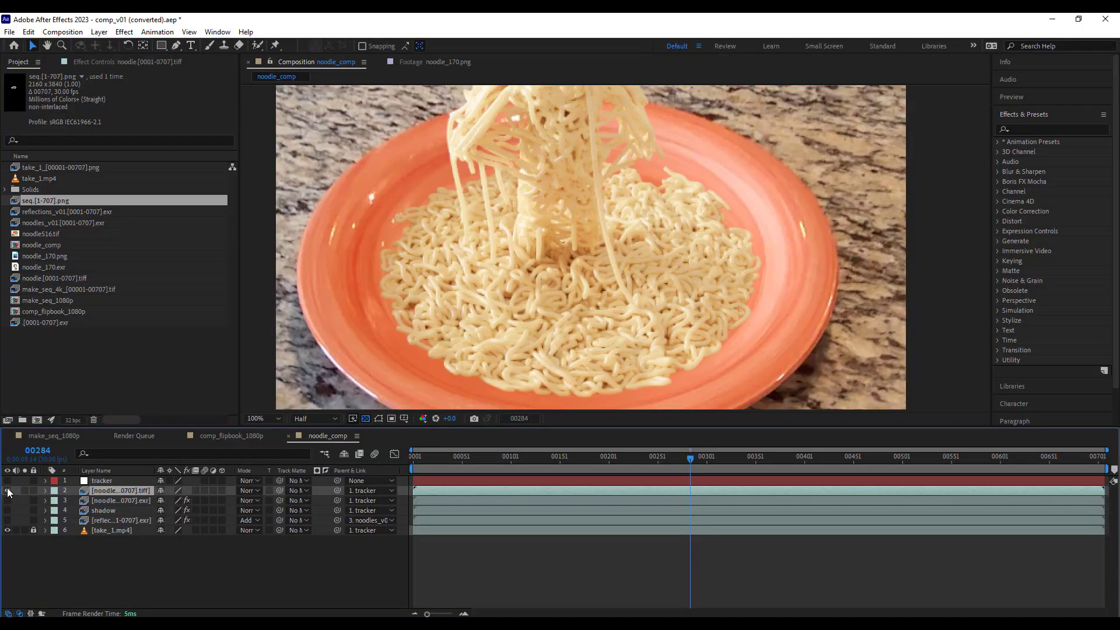
Step: In After Effects, turn on visibility of the shadow and reflections layers in noodle_comp
scroll(552, 327, down, 1)
scroll(552, 326, up, 1)
middle_drag(553, 321, 554, 245)
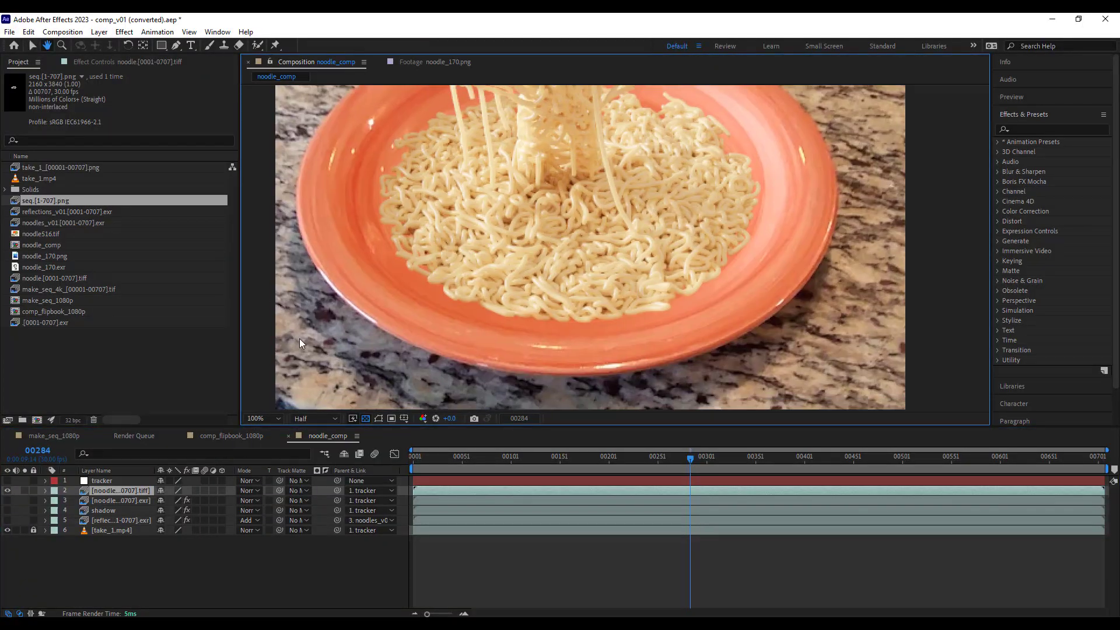
click(7, 511)
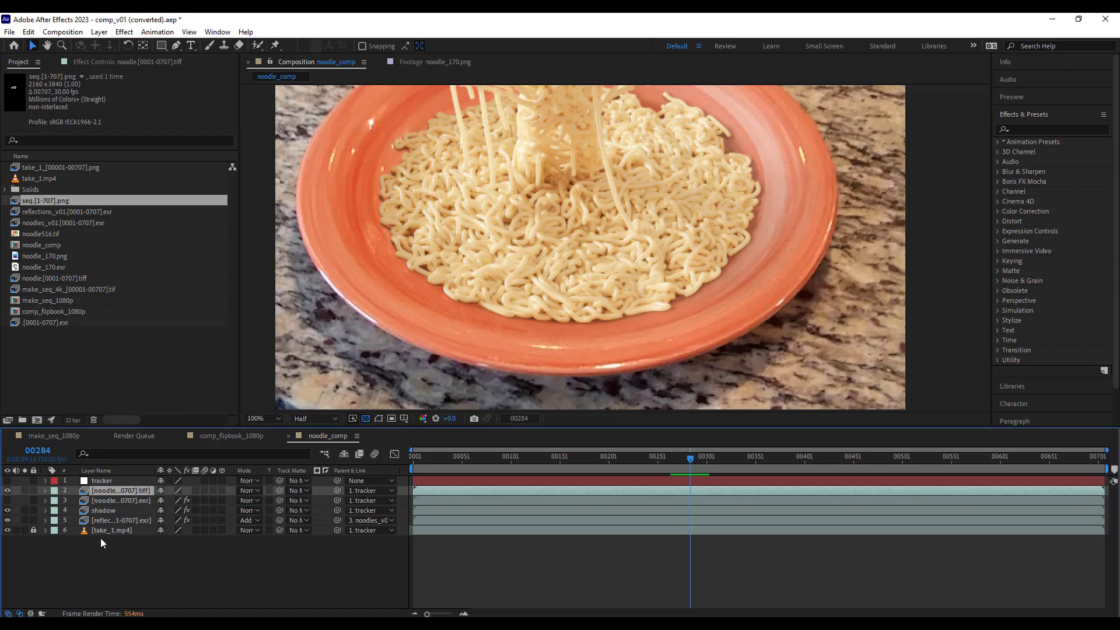
Step: Reveal the shadow layer's opacity in noodle_comp and adjust its value
click(114, 511)
key(t)
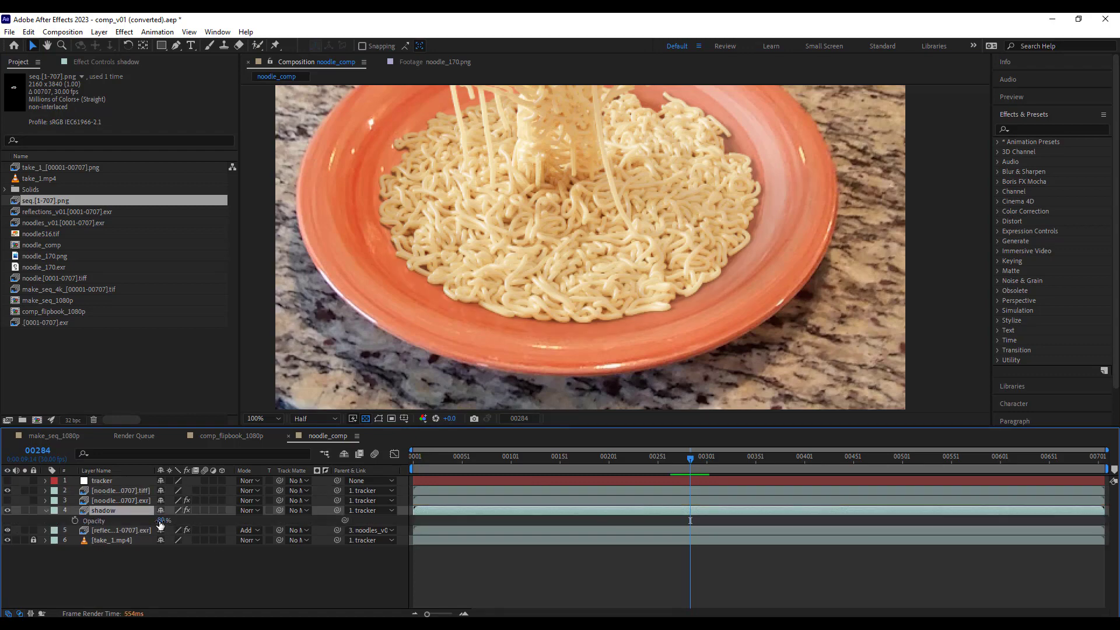
mouse_move(161, 526)
mouse_down()
mouse_move(145, 525)
mouse_move(166, 525)
mouse_up()
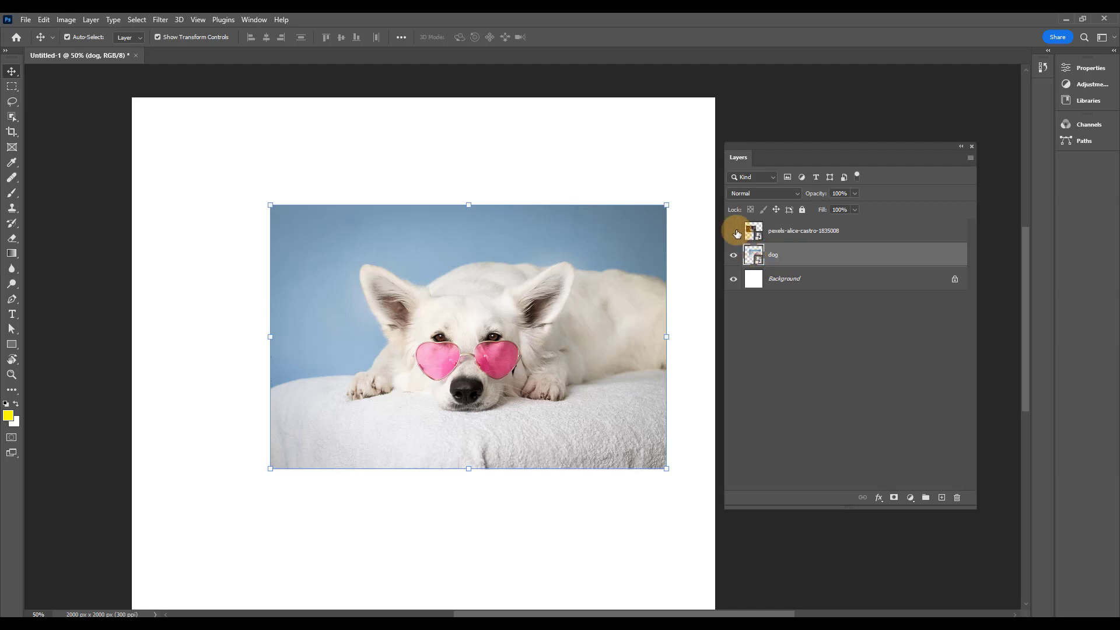
Step: In Photoshop, show the kitten image layer and reposition it over the dog image, then select and nudge the dog layer
click(737, 233)
drag(396, 297, 364, 300)
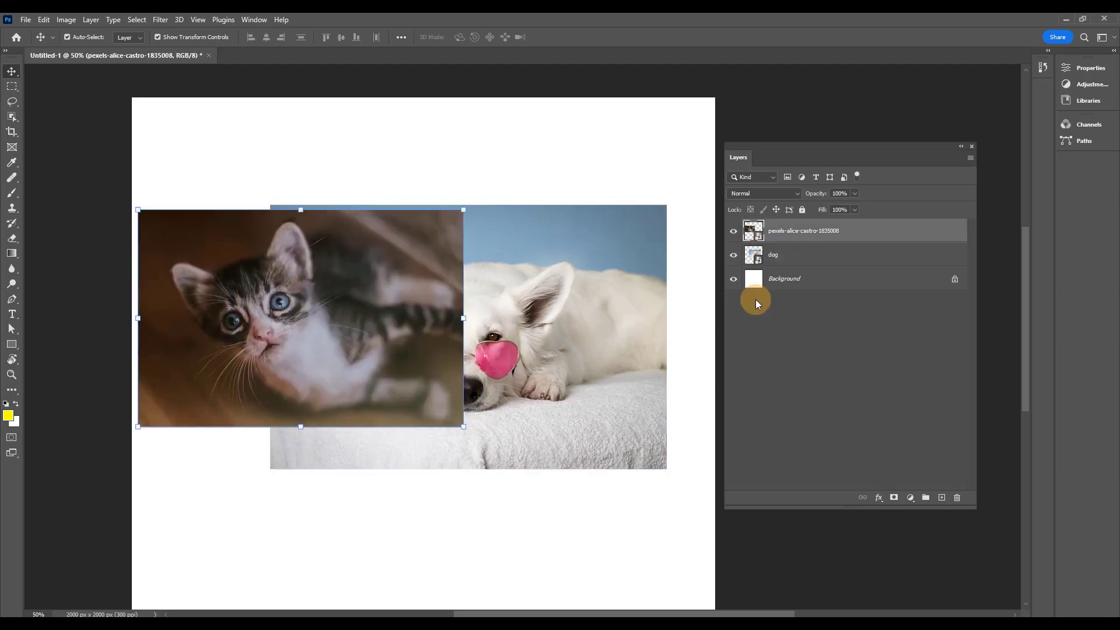
click(758, 257)
drag(529, 300, 545, 290)
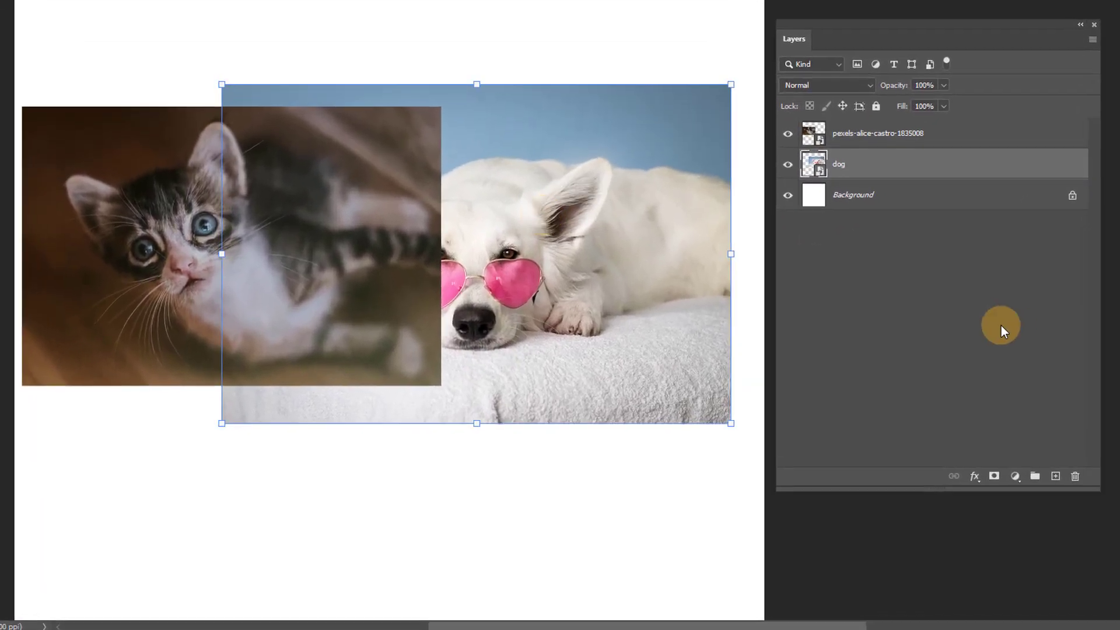
Step: Change the stacking order of the kitten and dog layers and reposition the images on the canvas
click(1002, 325)
click(878, 137)
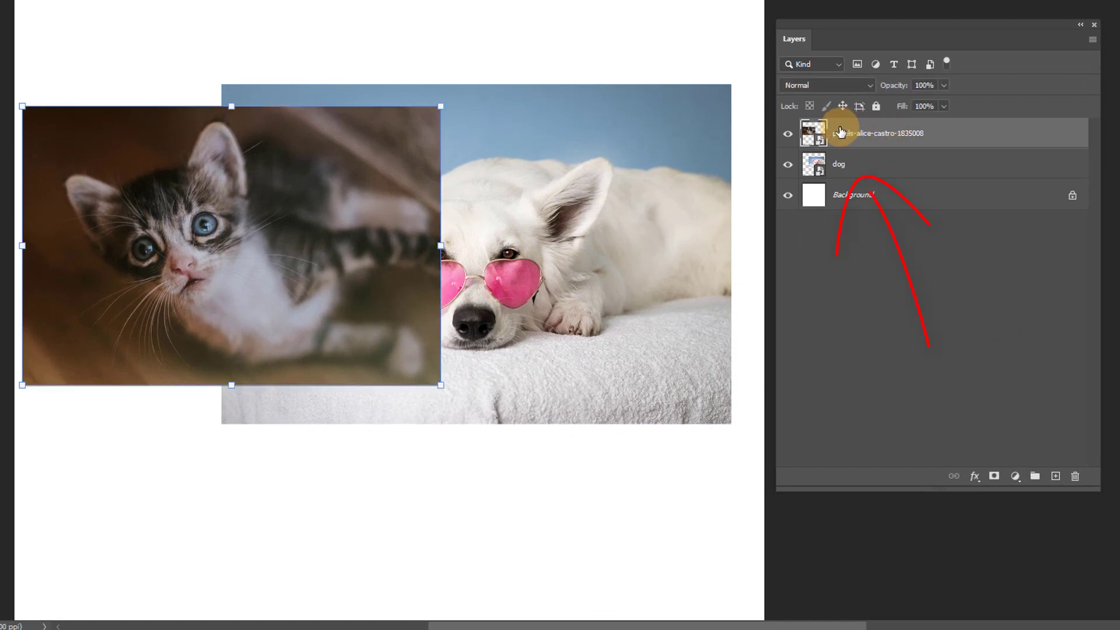
drag(840, 133, 829, 170)
drag(138, 202, 219, 191)
drag(959, 163, 888, 133)
drag(392, 243, 533, 145)
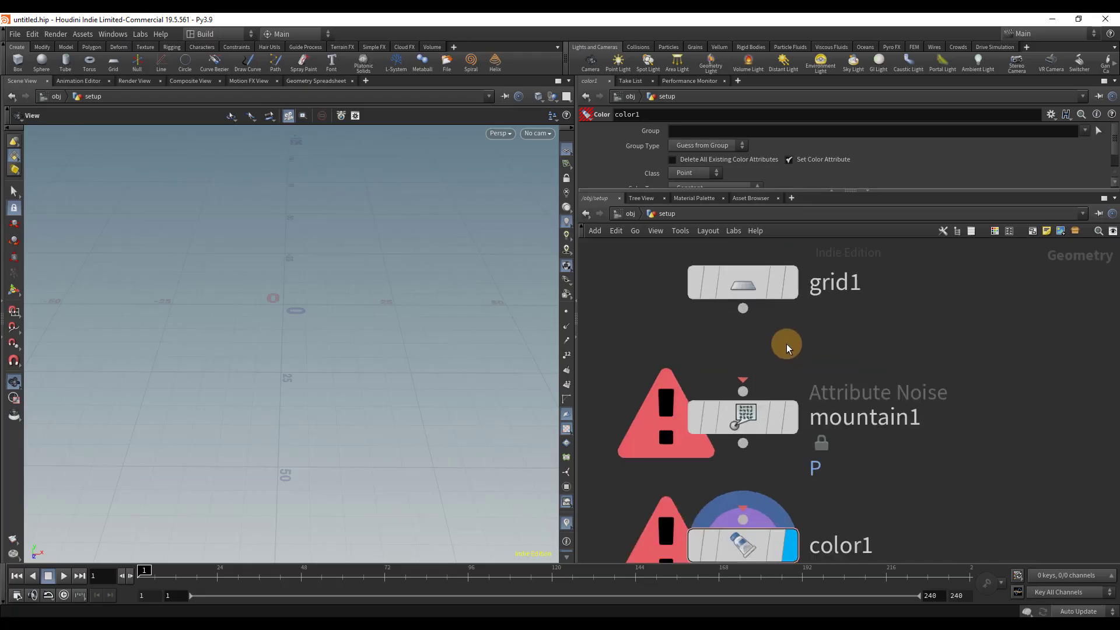
Step: In Houdini, wire grid1 into mountain1 and mountain1 into color1, setting the display flag on each node in turn
scroll(814, 324, down, 3)
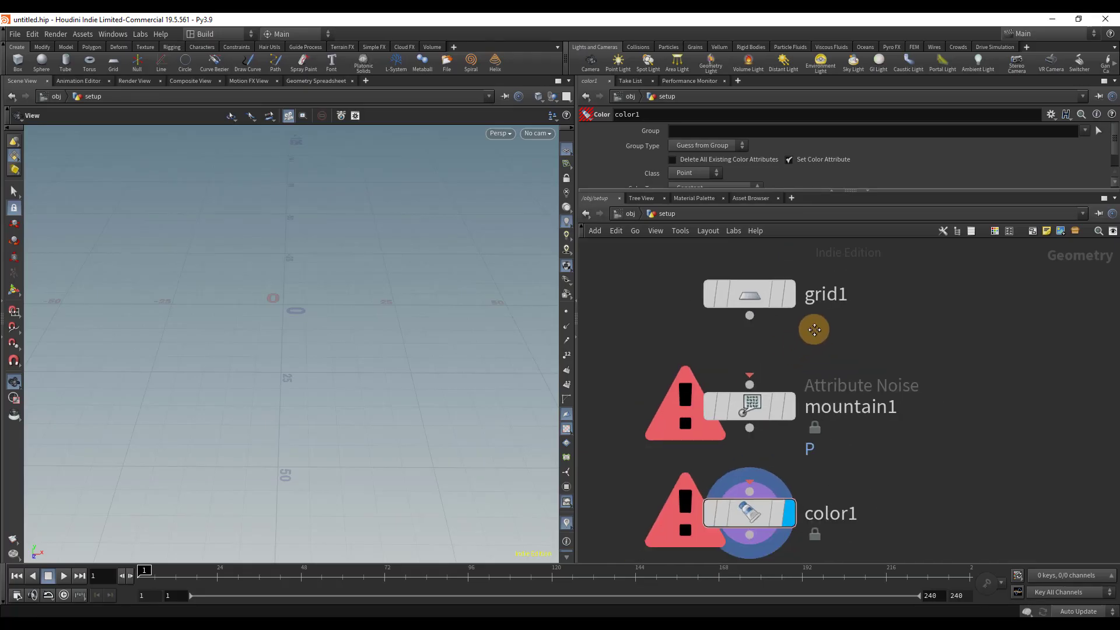
click(791, 289)
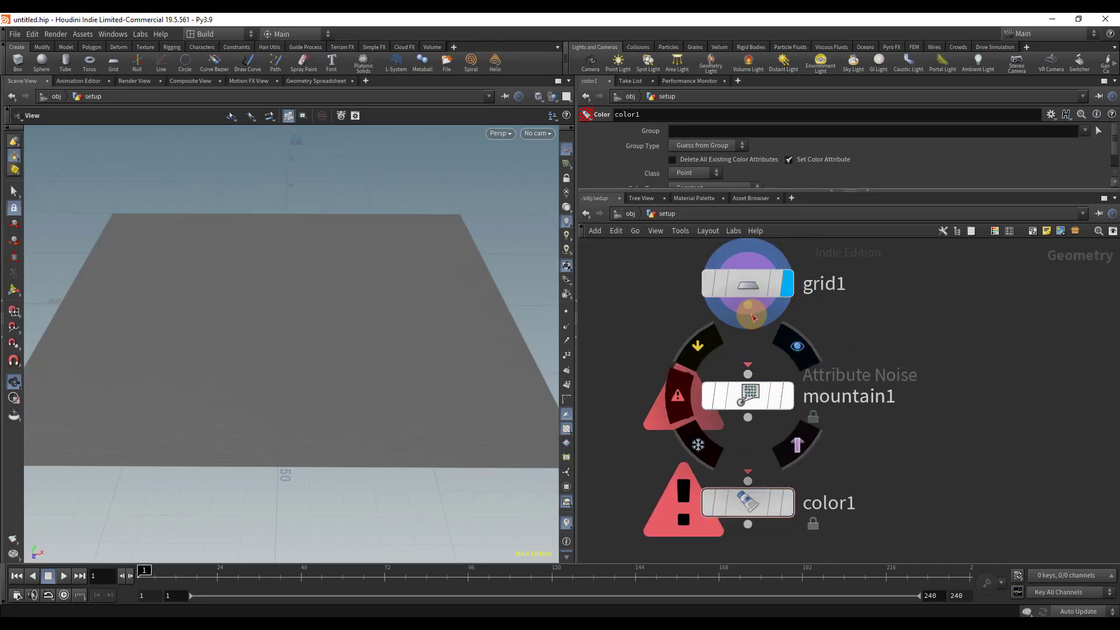
drag(748, 305, 748, 374)
click(789, 396)
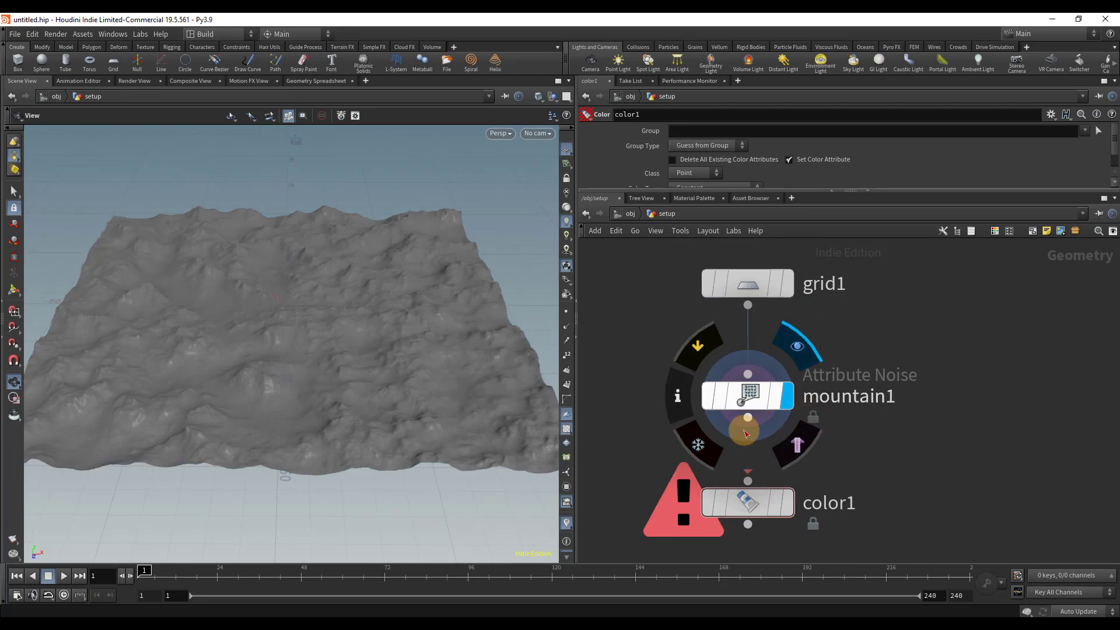
drag(746, 433, 749, 481)
click(787, 503)
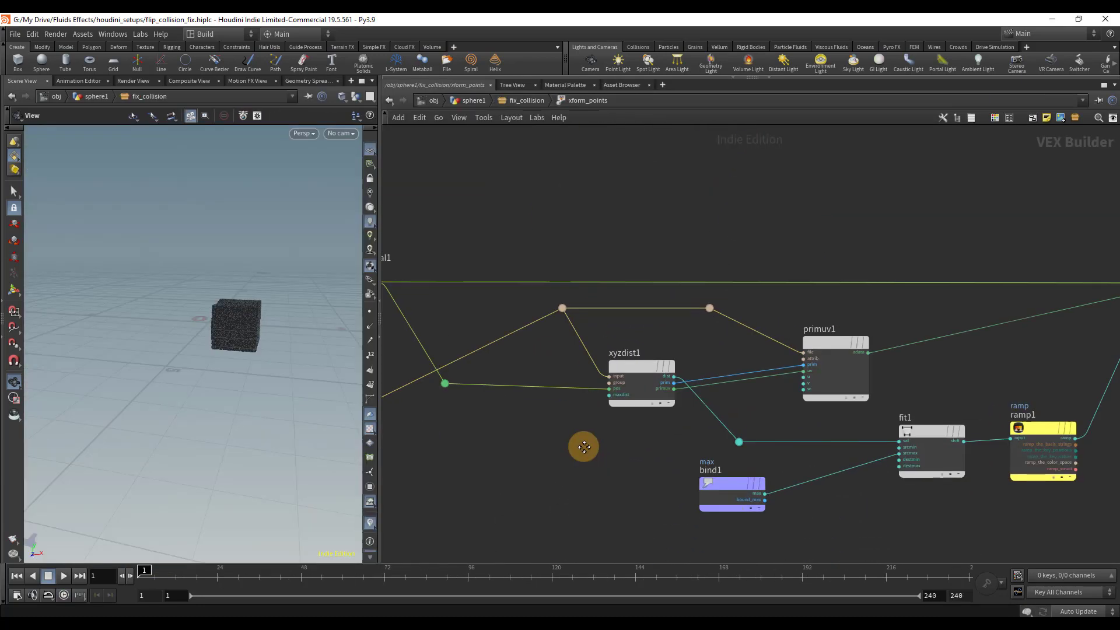
middle_drag(584, 447, 1023, 427)
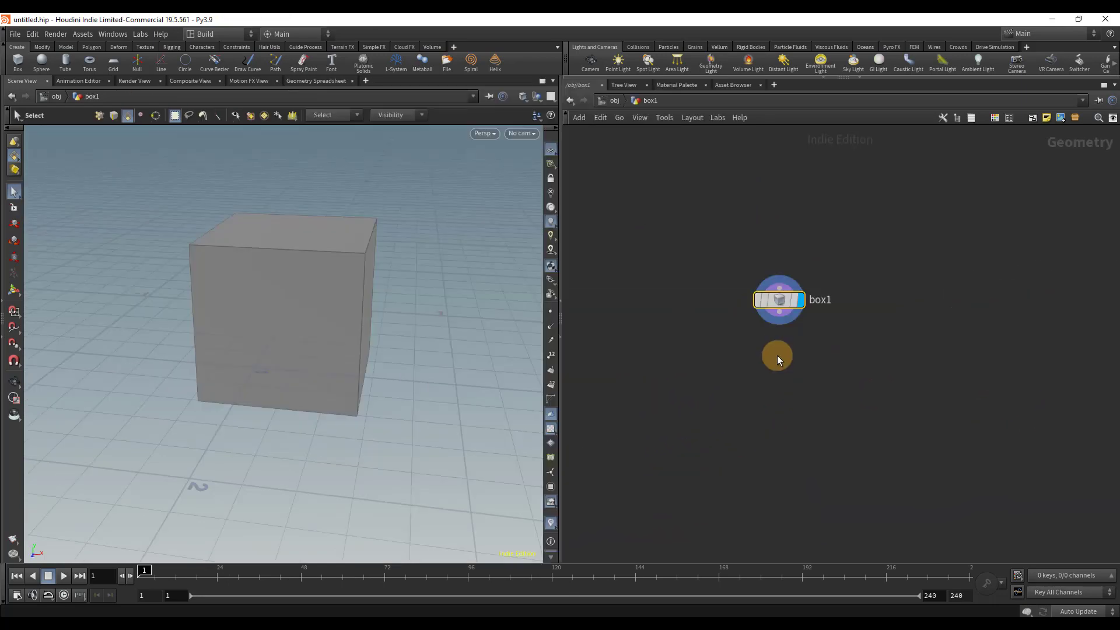
Step: Add a Transform node after box1, display it, and move the box slightly upward in the viewport
key(Tab)
mouse_move(778, 356)
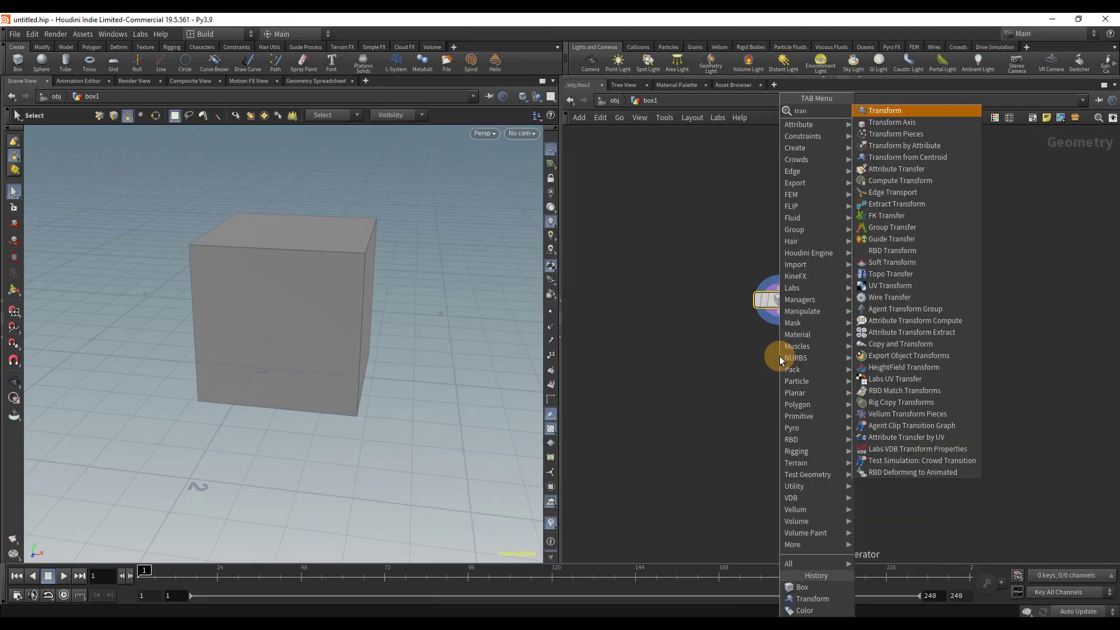
click(910, 473)
click(782, 355)
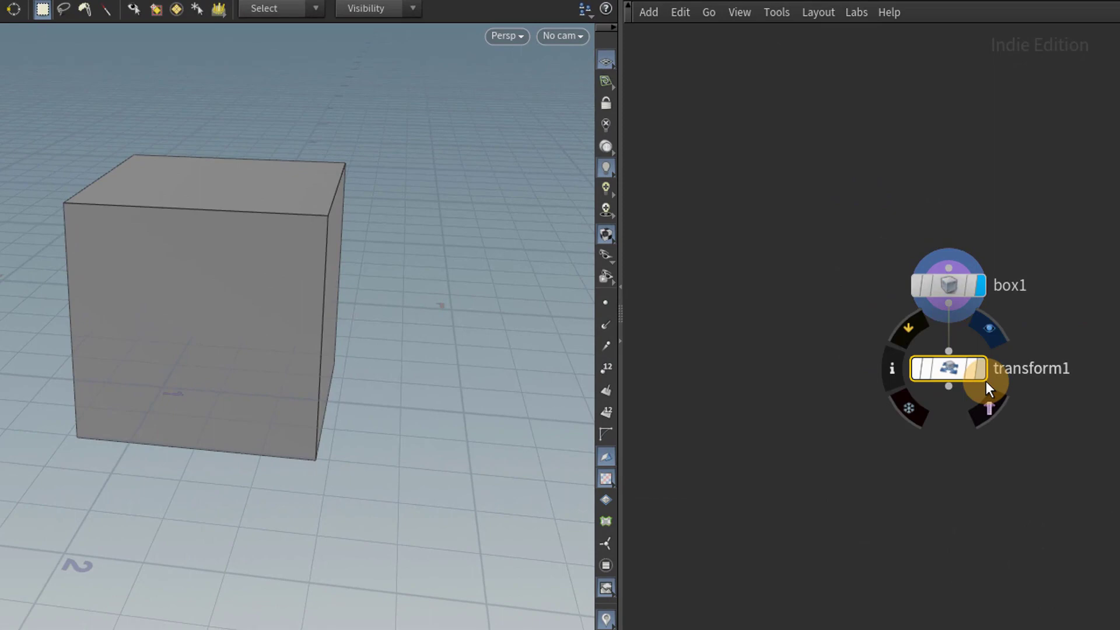
key(Return)
drag(229, 297, 313, 306)
Step: Add a Color node below transform1, wire transform1 into it, display it, and open its parameters
key(Tab)
key(Return)
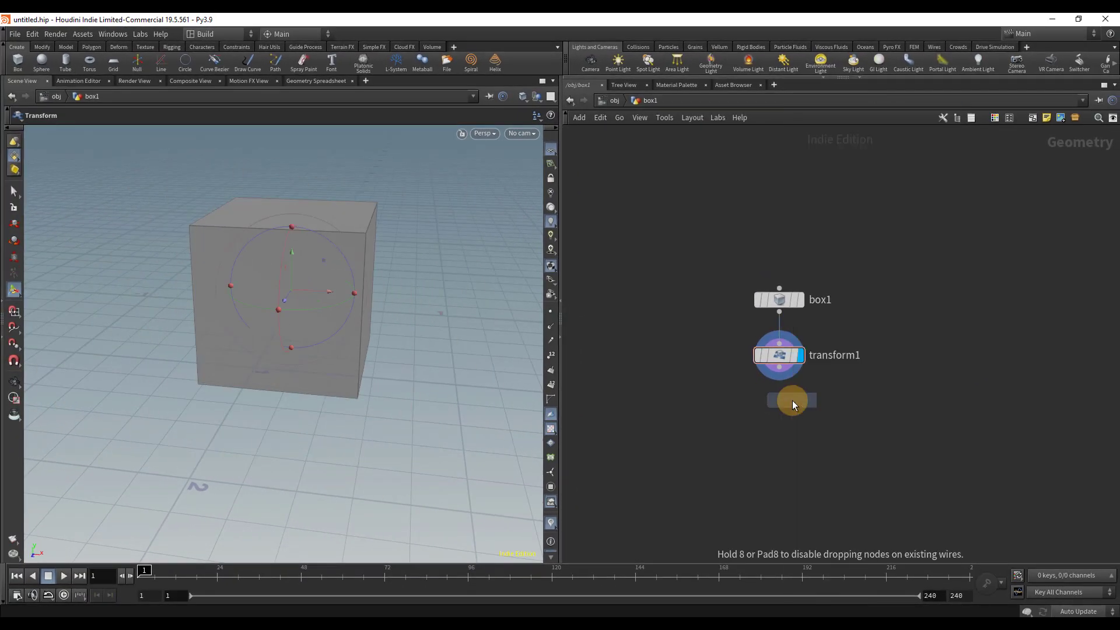
click(782, 416)
drag(780, 368, 781, 403)
click(801, 416)
key(p)
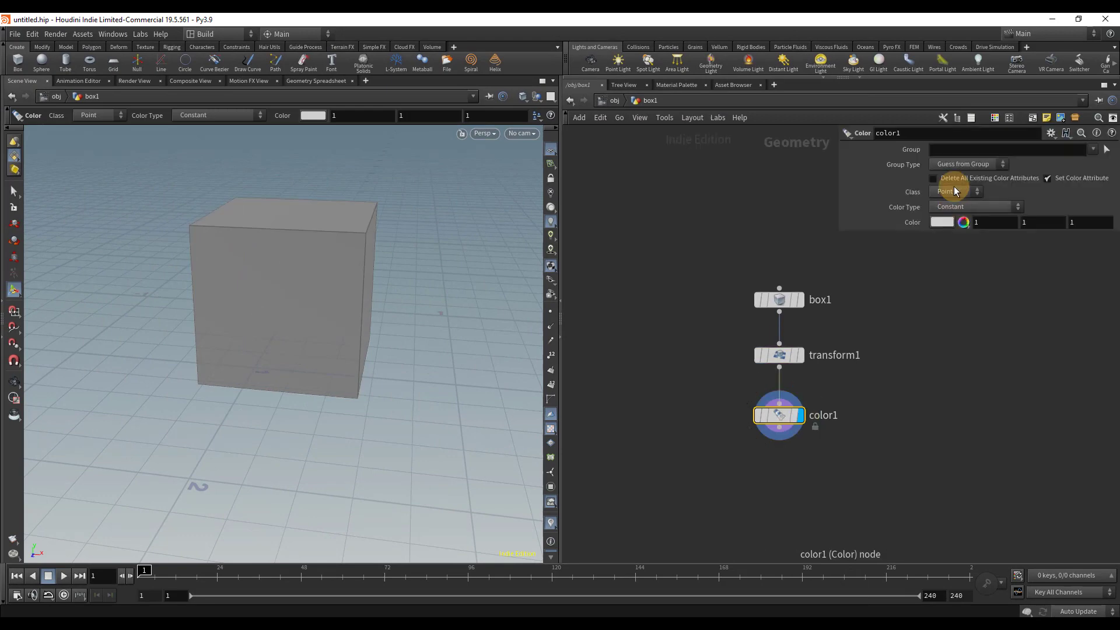
Step: Recolour the box from the color1 node's palette, trying several swatches including blue (0, 0.5, 1) and ending on pink
click(945, 220)
click(902, 139)
click(1009, 140)
click(1028, 140)
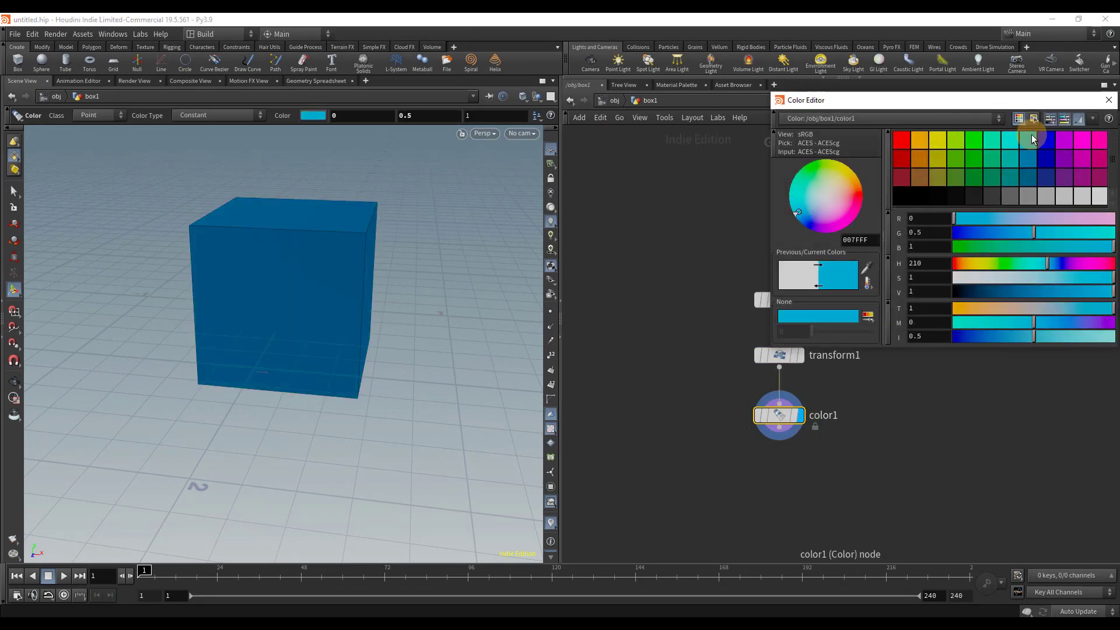
click(1105, 139)
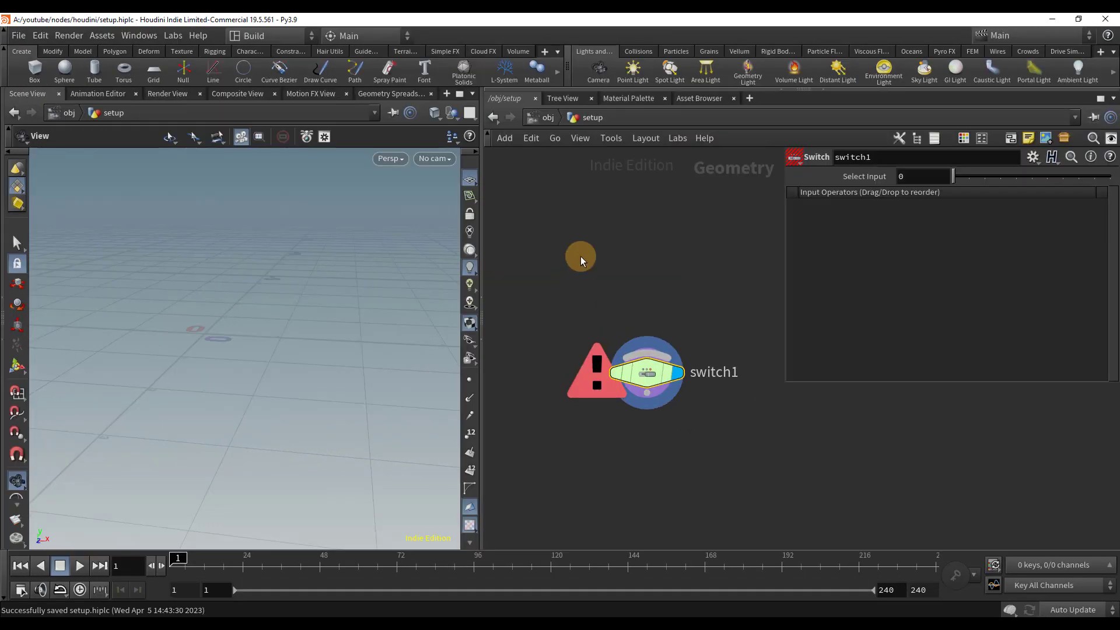
Step: Add a Box node and a Sphere node side by side above switch1 in the setup network
key(Tab)
text(box)
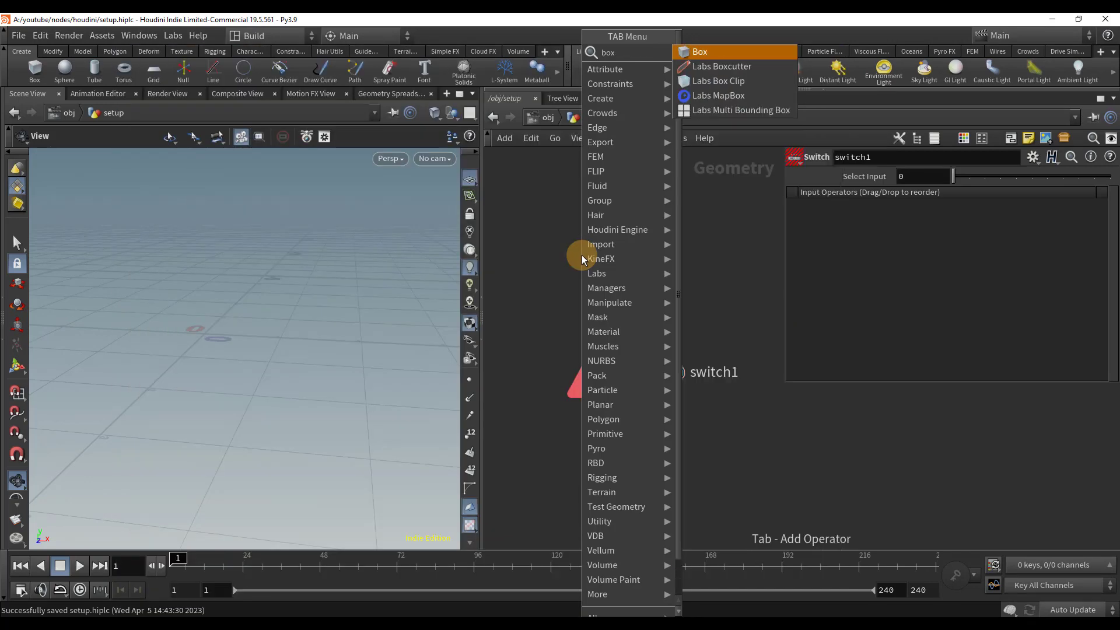
key(Return)
click(553, 229)
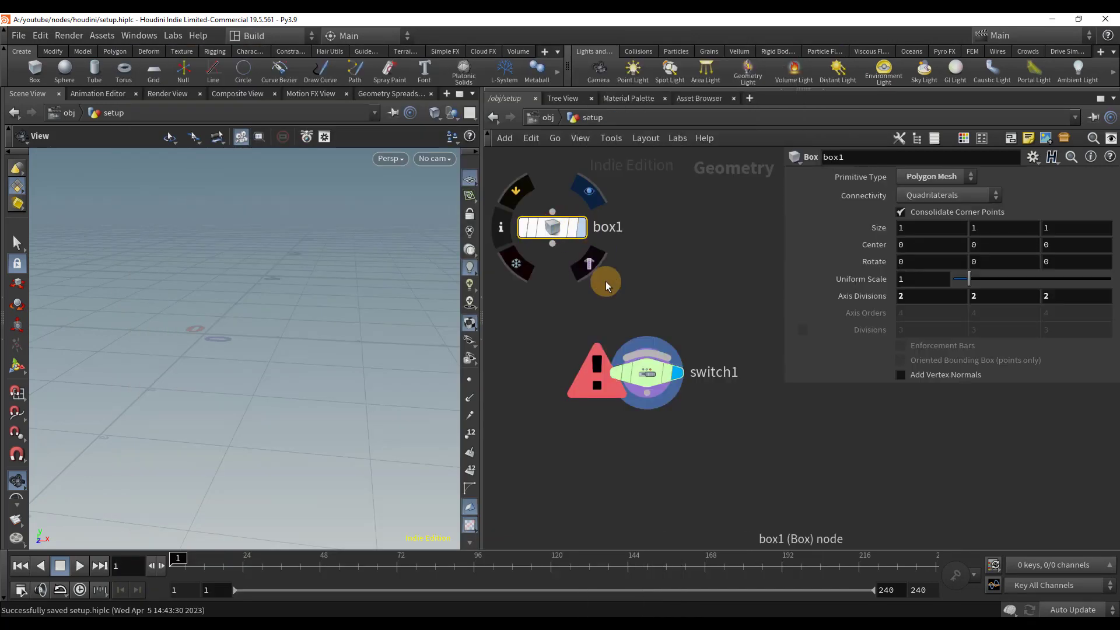
key(Tab)
text(sph)
key(Return)
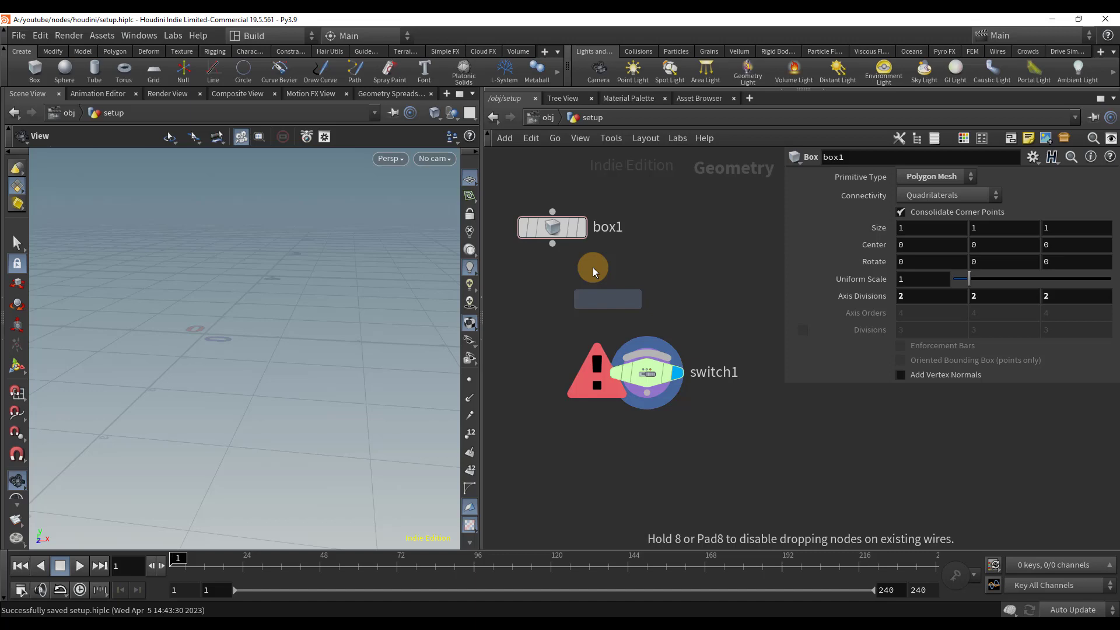
click(670, 228)
Step: Add a Tube node beside sphere1, above the switch1 node
scroll(710, 288, down, 3)
middle_drag(685, 280, 625, 297)
scroll(625, 298, up, 3)
key(Tab)
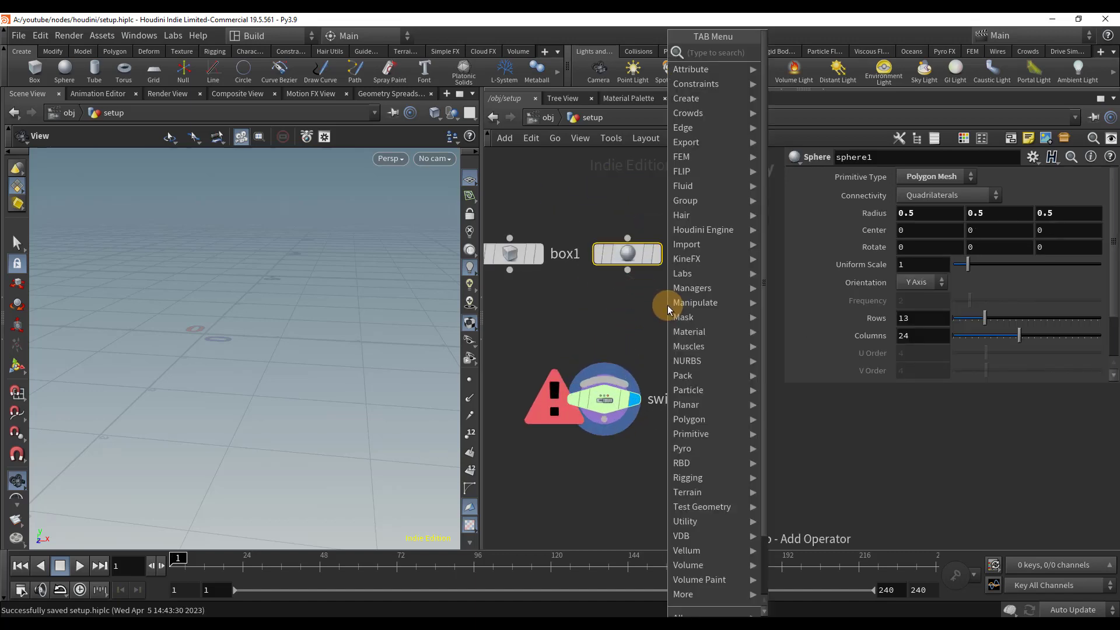
text(tube)
key(Return)
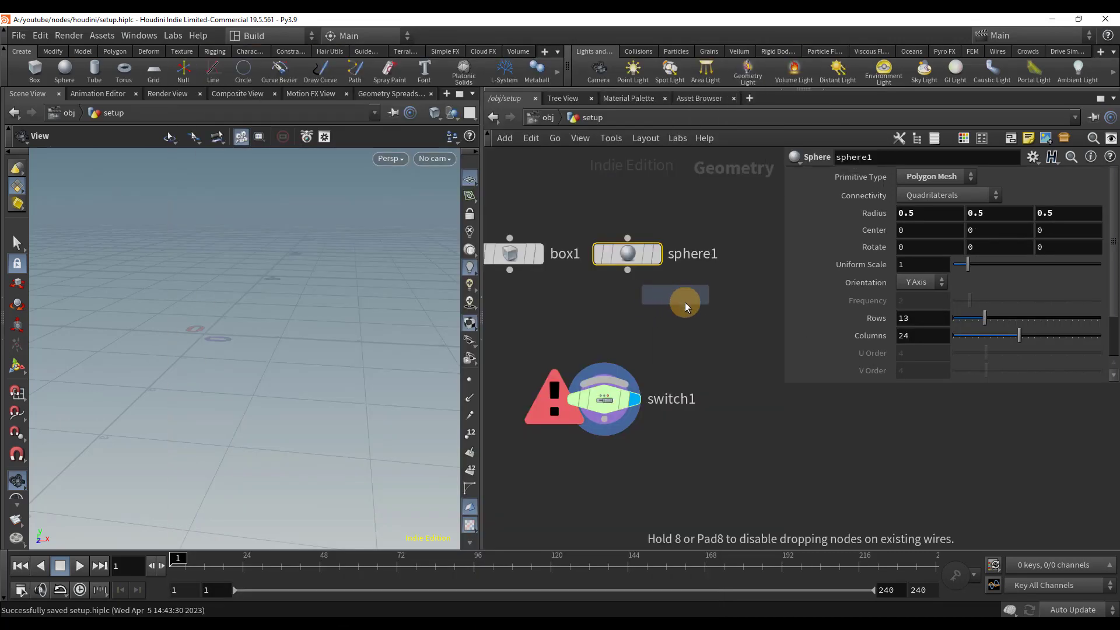
click(729, 308)
Step: Wire box1, sphere1 and tube1 into switch1 in that order
key(h)
click(577, 357)
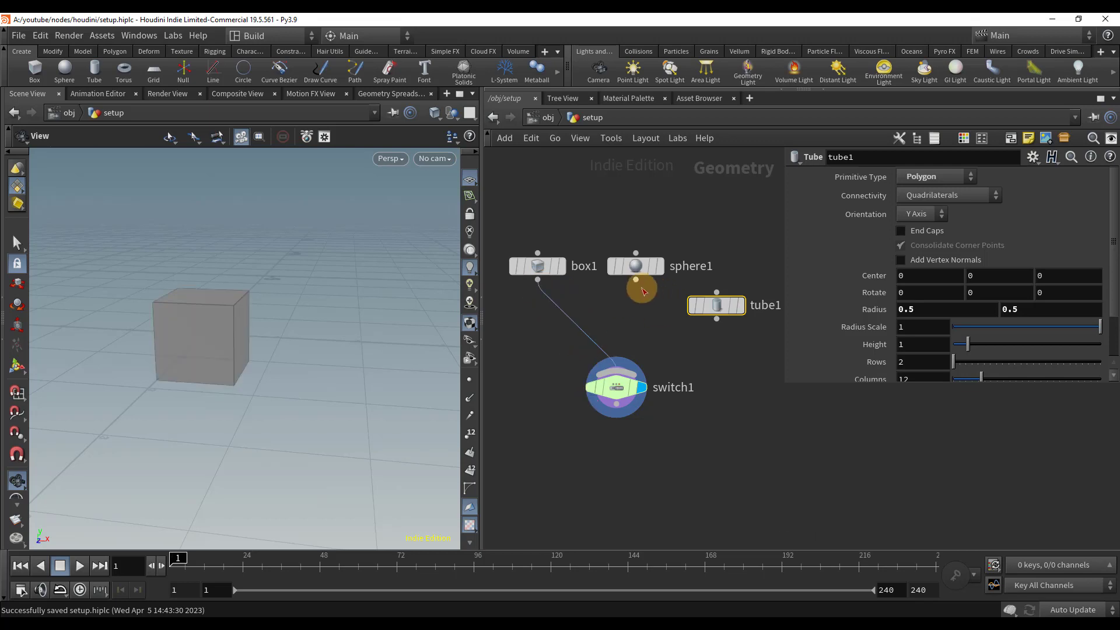
click(719, 322)
click(667, 388)
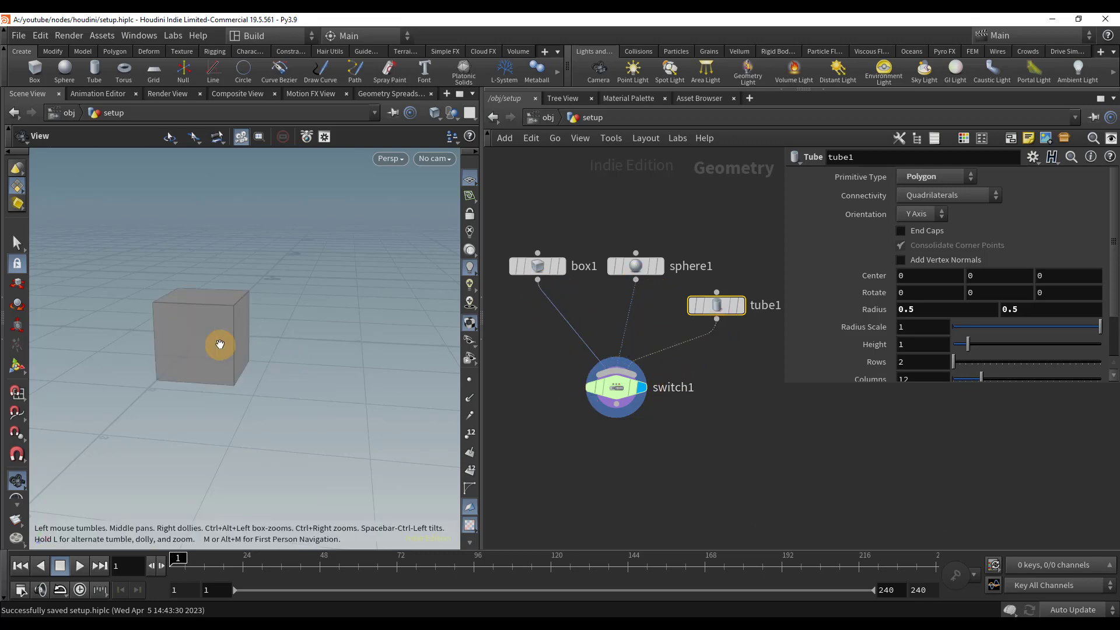
Step: Display the switch1 node's parameters and adjust its Select Input value
scroll(262, 308, up, 5)
click(614, 387)
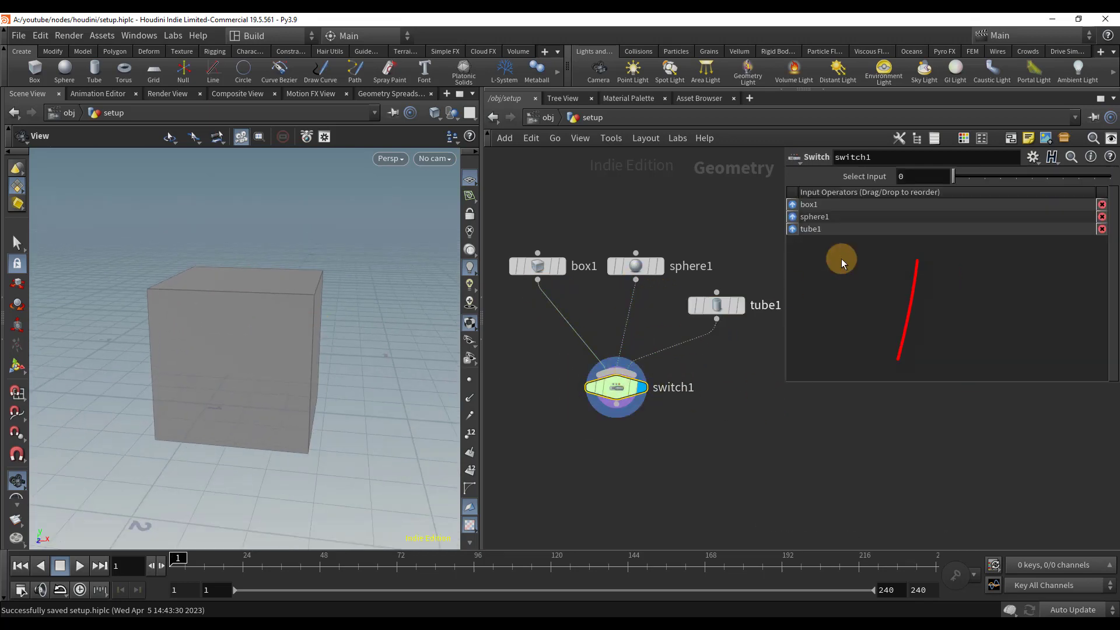
mouse_move(955, 173)
mouse_down()
mouse_move(993, 185)
mouse_move(958, 186)
mouse_up()
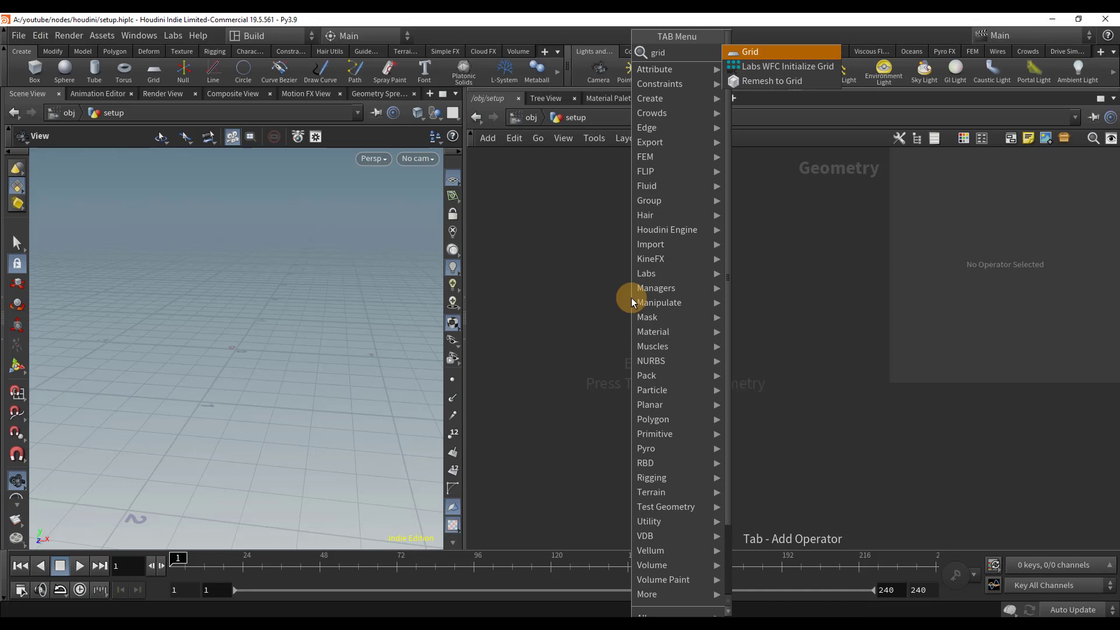
Step: Add a Grid node to the empty setup network
click(632, 298)
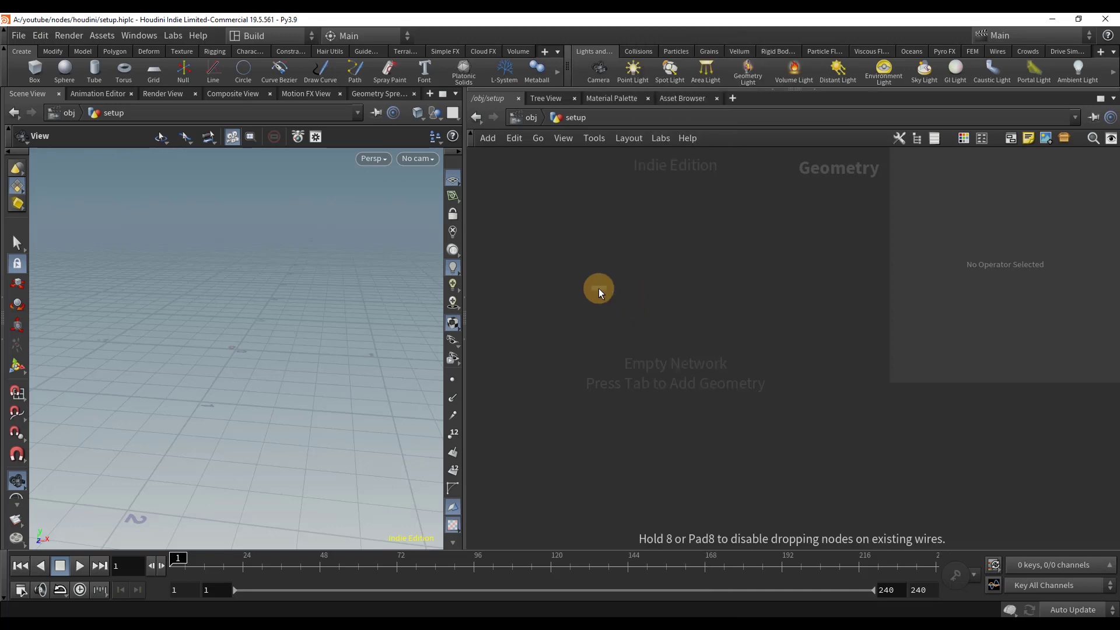
click(668, 325)
drag(344, 326, 218, 315)
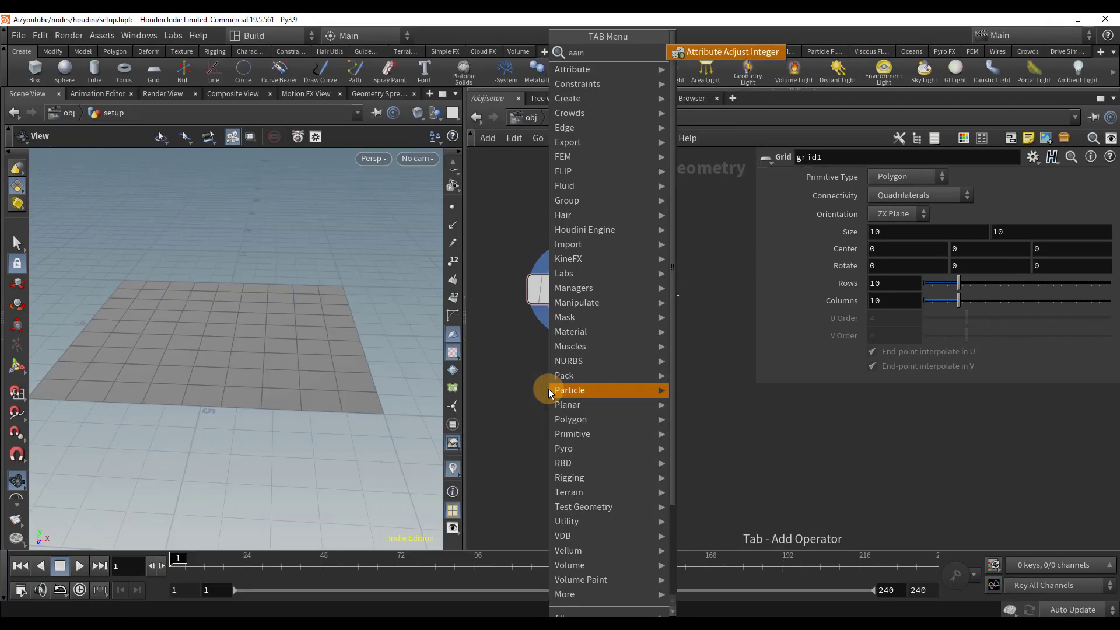
Step: Add an Attribute Adjust Integer node below grid1, wire grid1 into it, and set its display flag
key(Return)
click(585, 413)
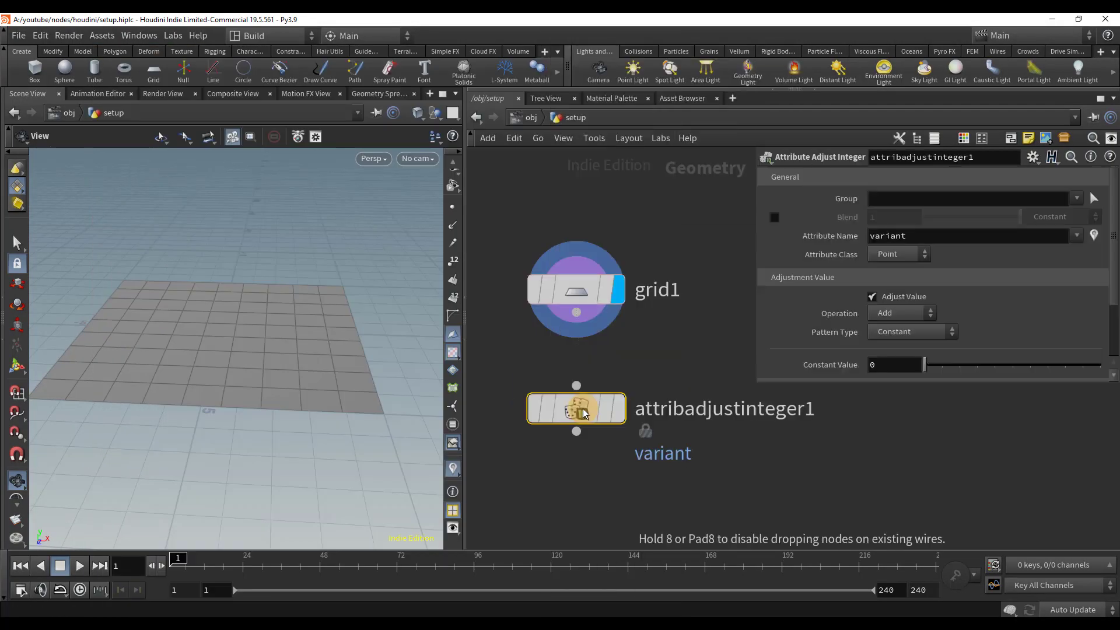
drag(577, 386, 576, 312)
mouse_move(625, 413)
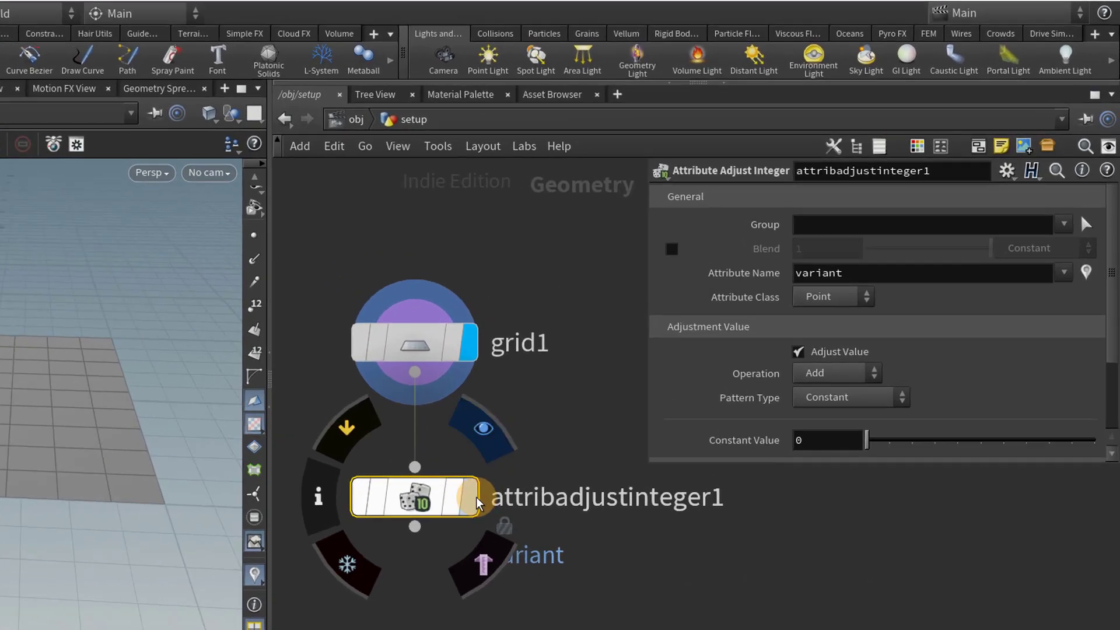
click(474, 498)
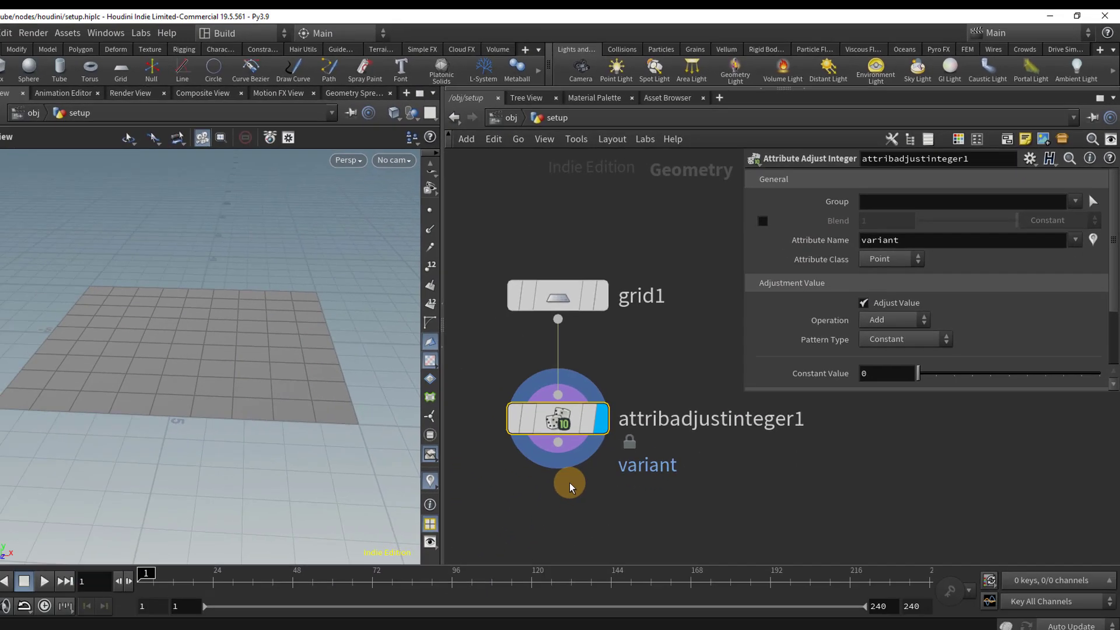
Step: Turn on visualization of the variant point attribute from attribadjustinteger1's node information and save the scene
mouse_move(271, 582)
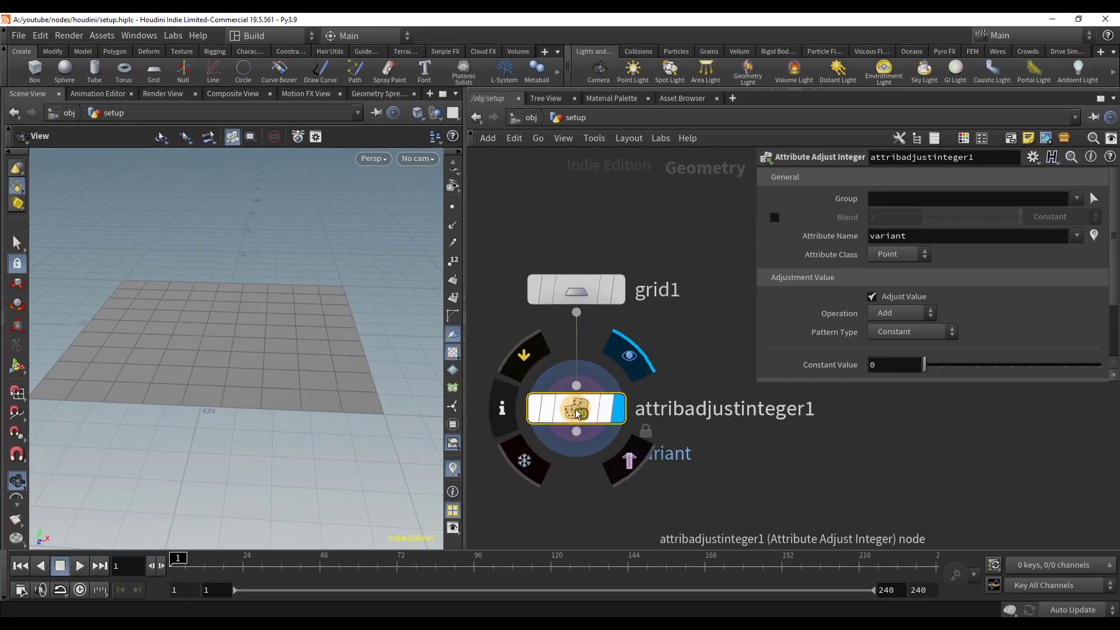
click(501, 415)
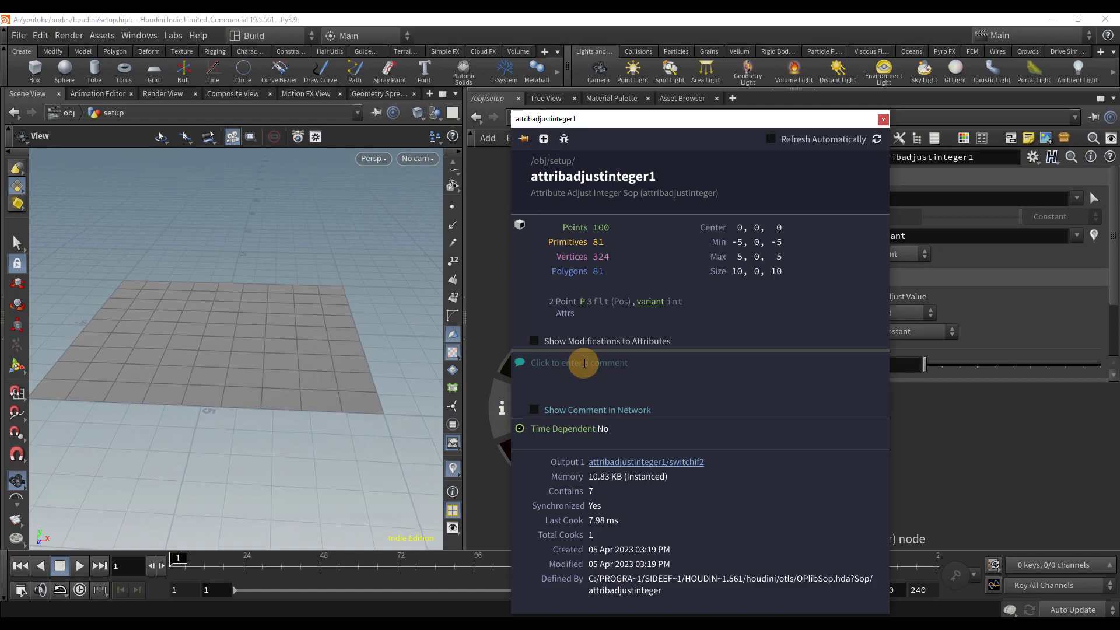
click(647, 304)
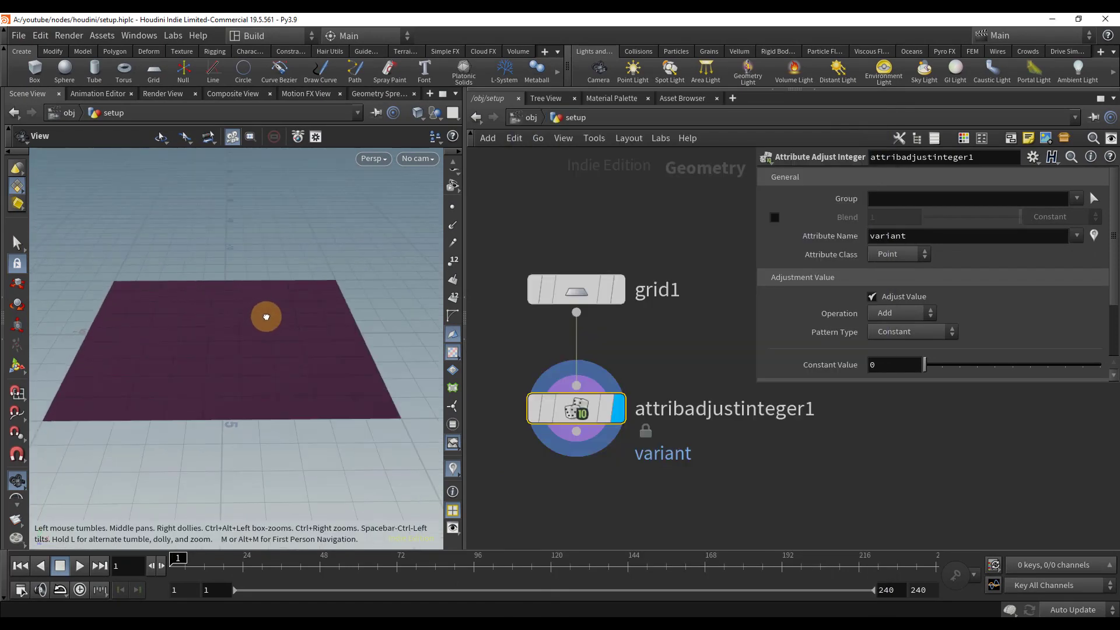
key(ctrl+s)
scroll(454, 409, down, 4)
Step: Edit the scene's variant visualizer to use the Marker type with a Large font size
click(454, 531)
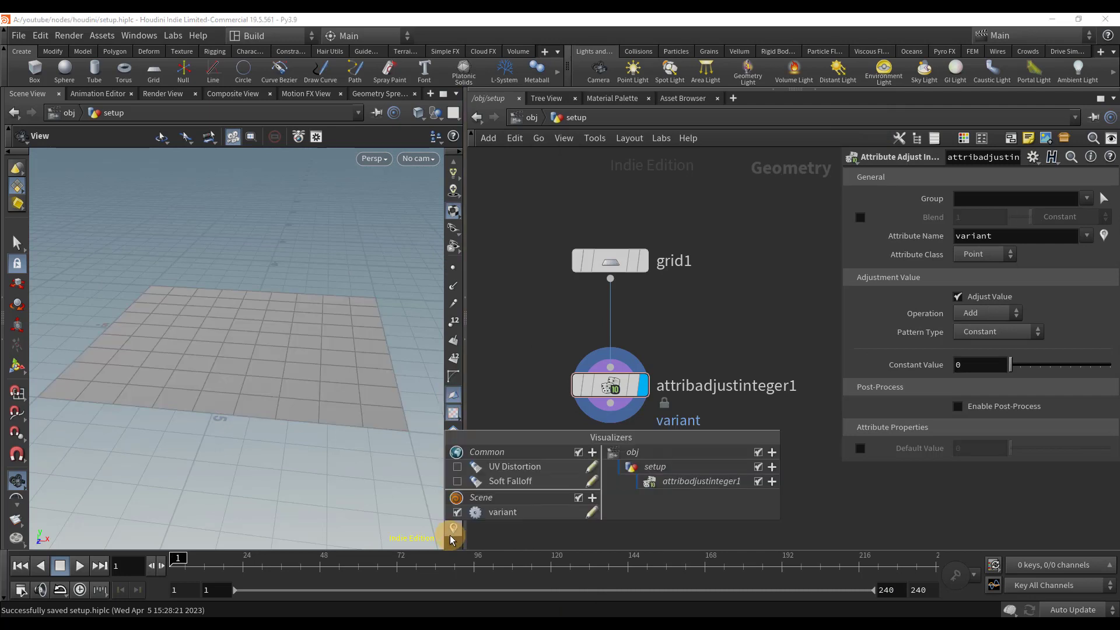
click(592, 513)
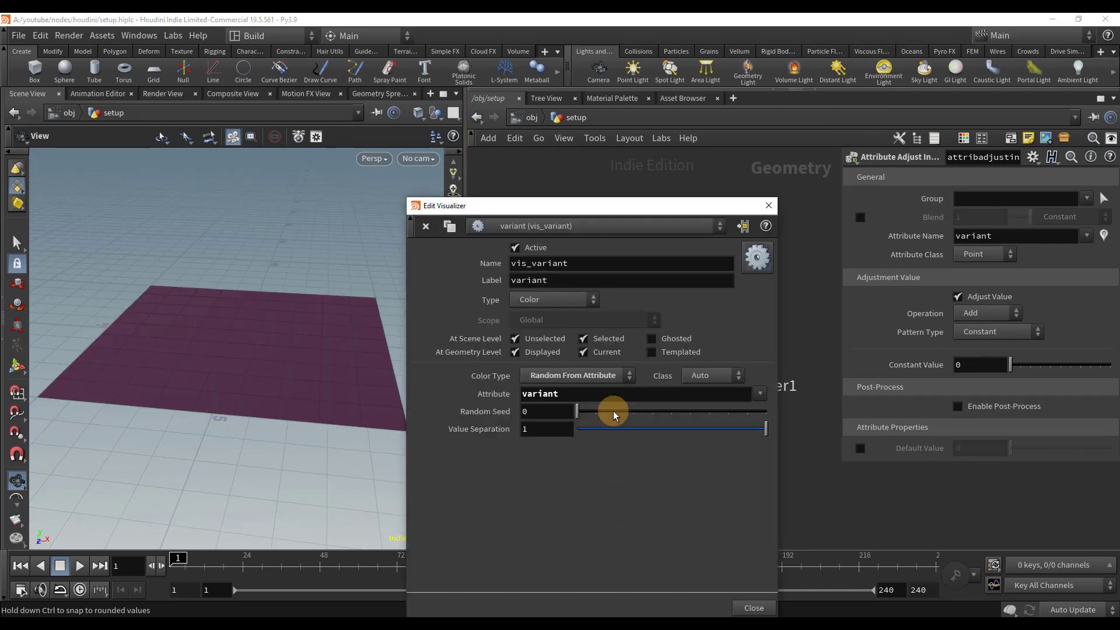
click(532, 307)
click(531, 316)
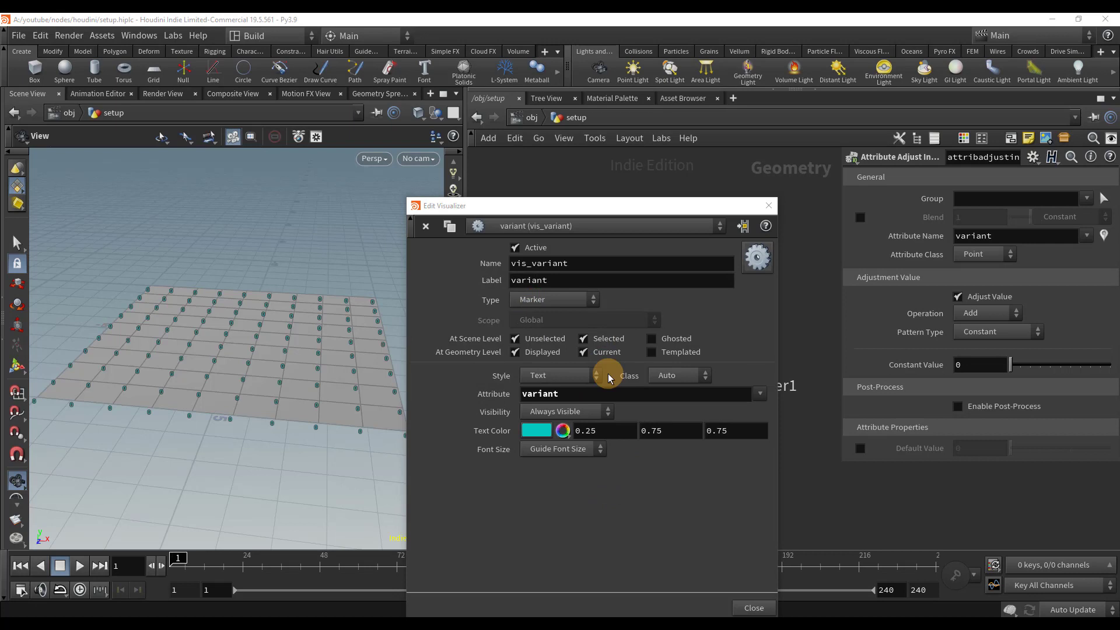
click(573, 462)
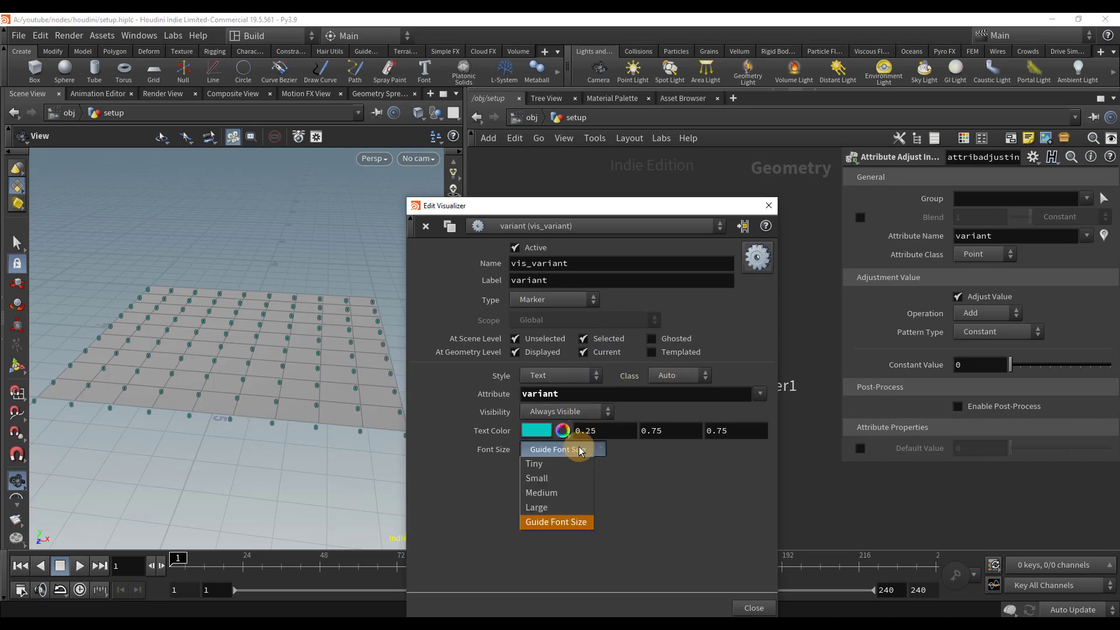
click(569, 511)
click(753, 608)
right_drag(297, 328, 320, 357)
Step: Examine the variant values of attribadjustinteger1's points in its geometry spreadsheet, and close the spreadsheet
right_click(583, 385)
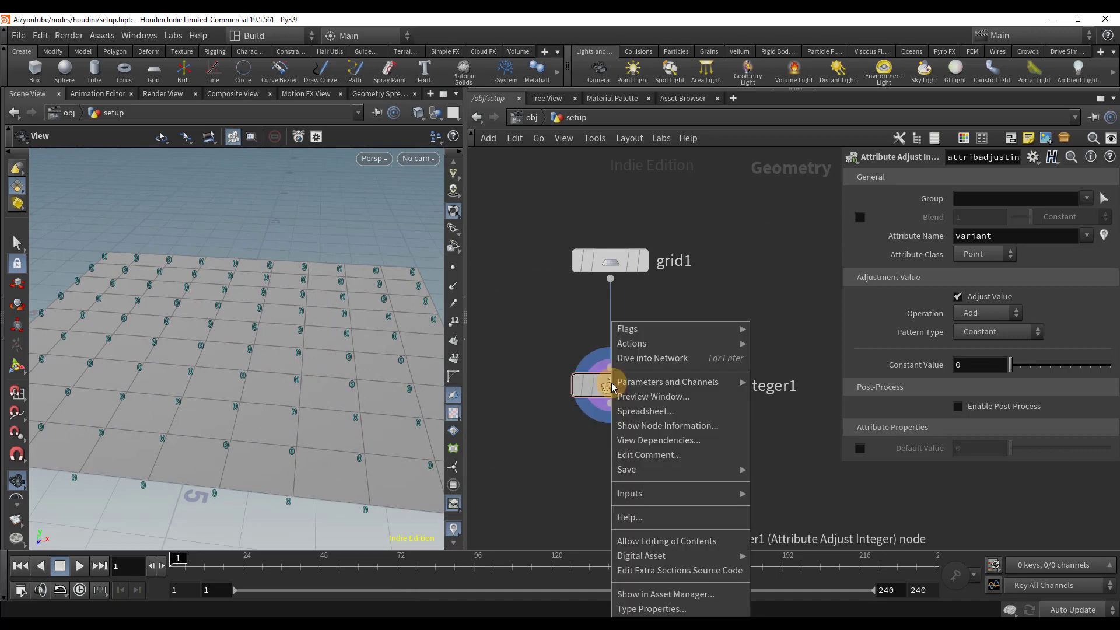
click(641, 414)
drag(638, 312, 442, 219)
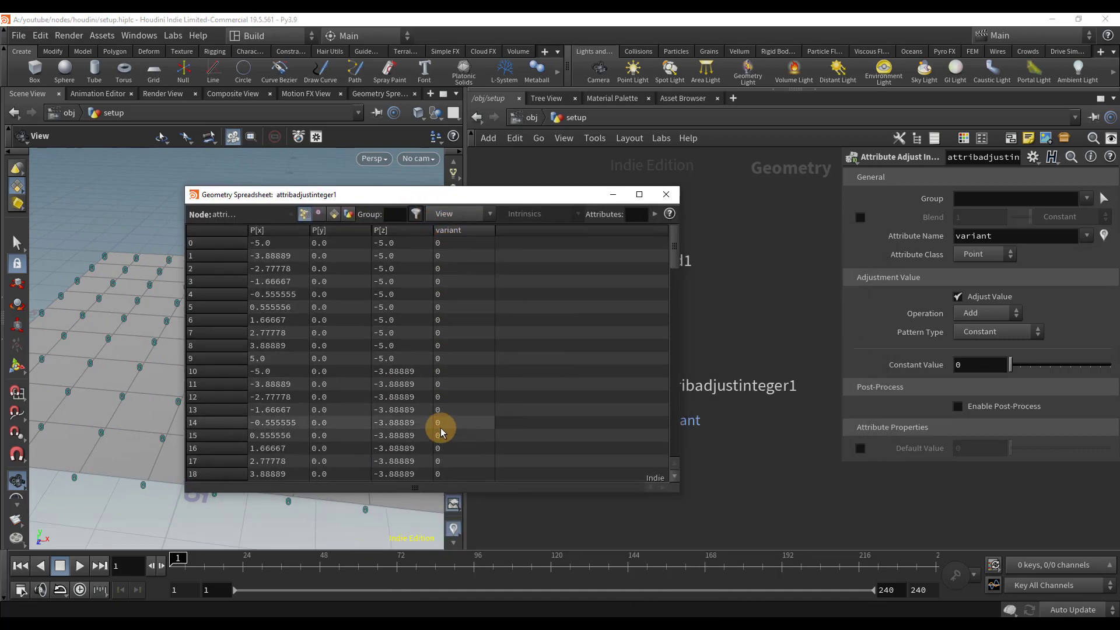
click(667, 195)
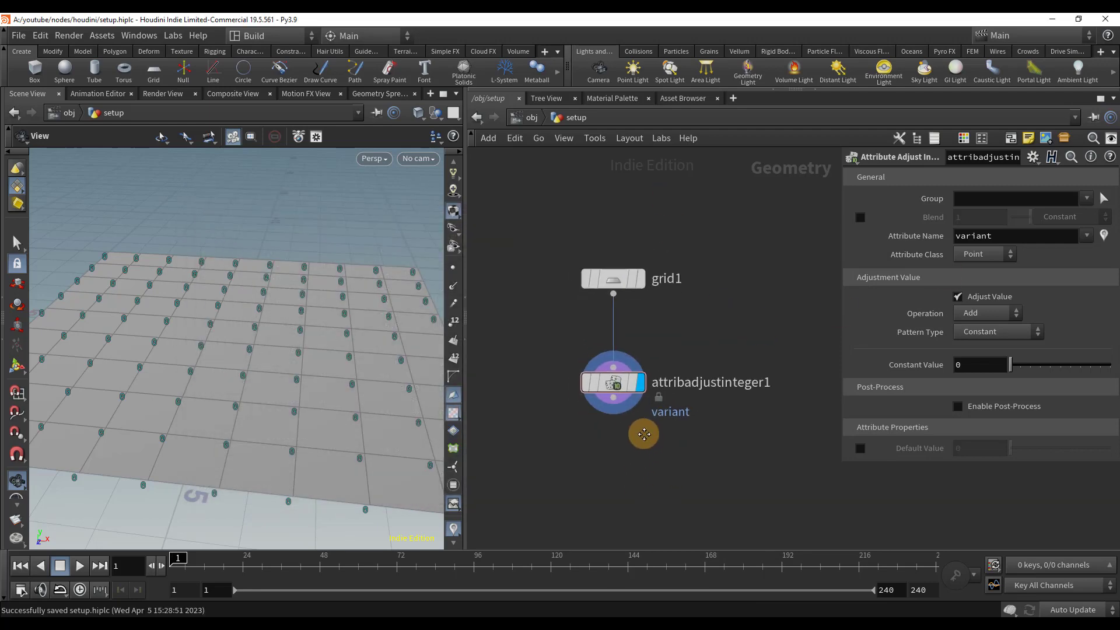
Step: Add a Copy to Points node below attribadjustinteger1
key(Tab)
text(coptp)
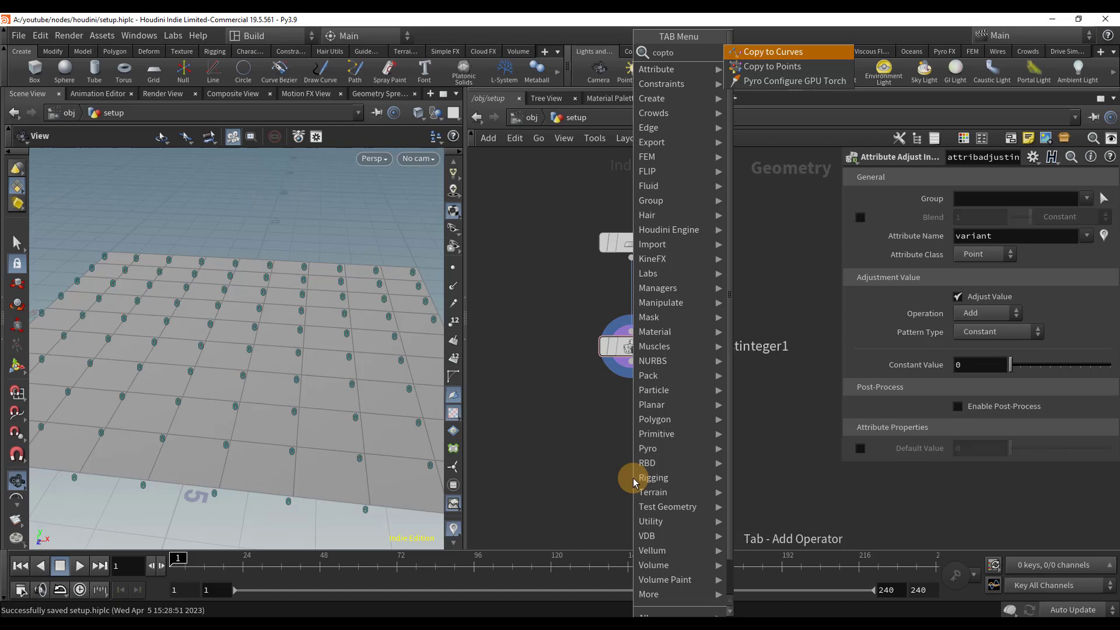
key(Return)
click(614, 472)
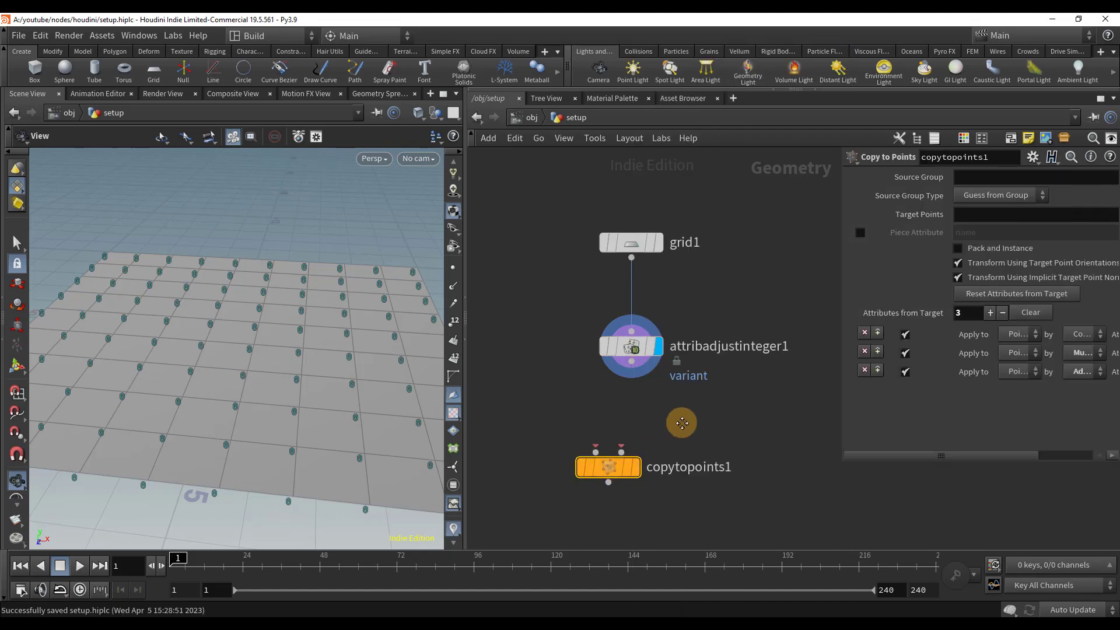
Step: Add a Box node and wire it into copytopoints1's first input, with attribadjustinteger1 wired into the second
key(Tab)
text(box)
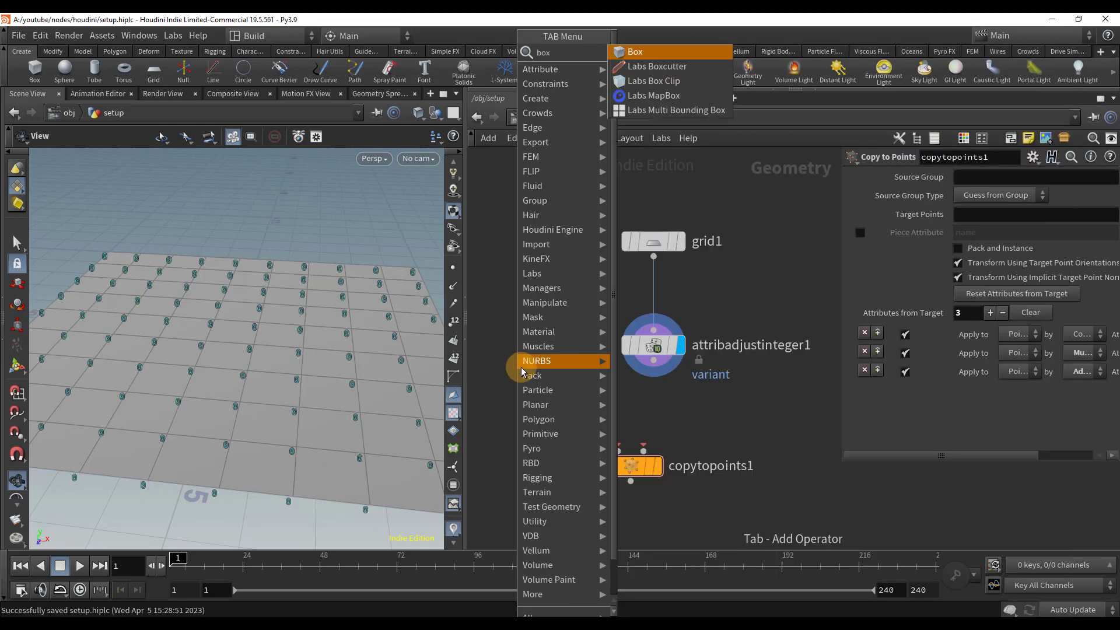
key(Return)
click(513, 356)
drag(513, 371, 654, 361)
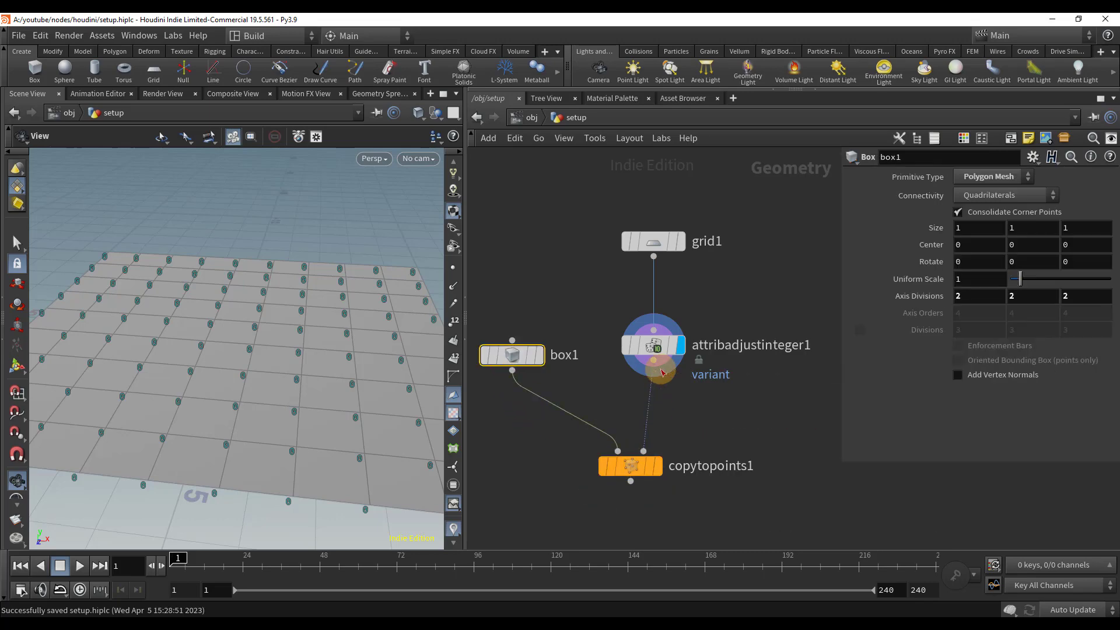
Step: Set the display flag on copytopoints1 and turn off the viewport's attribute visualizers
click(658, 466)
click(453, 529)
drag(343, 420, 262, 391)
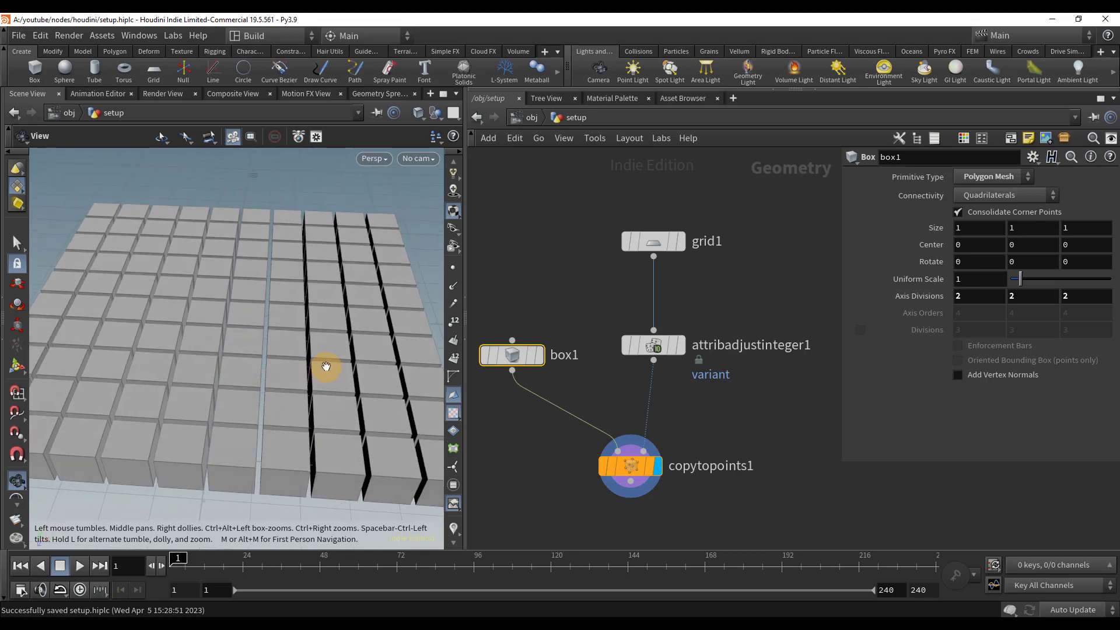
scroll(750, 373, down, 1)
Step: Move box1 farther away from the grid branch and add a Sphere node between them
middle_drag(618, 468, 693, 479)
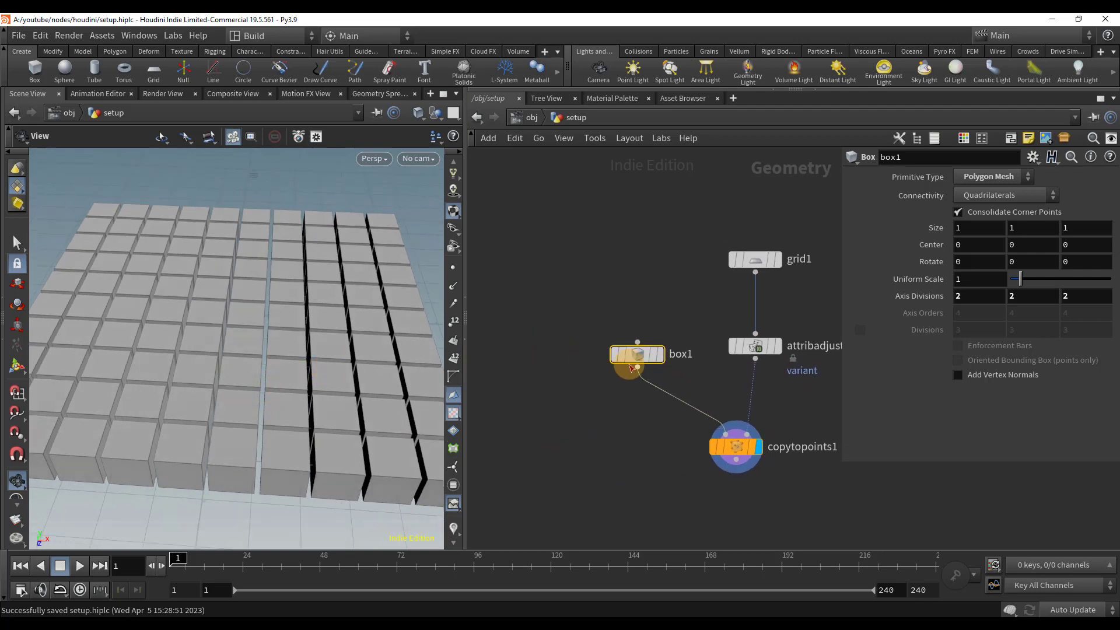
drag(636, 355, 548, 318)
middle_drag(644, 464, 587, 442)
middle_drag(530, 413, 554, 407)
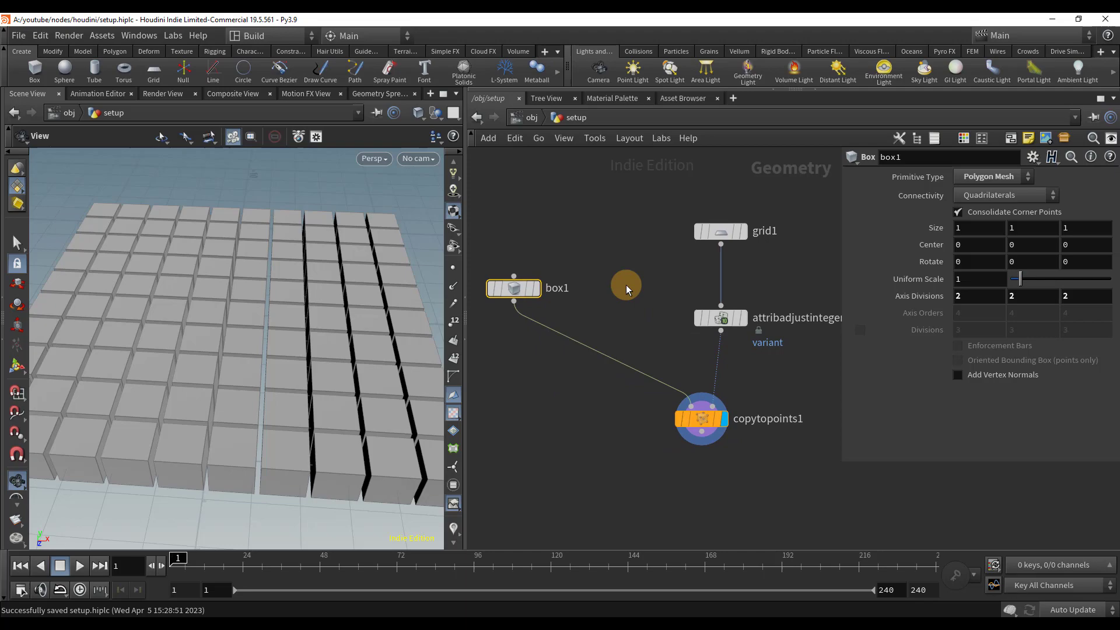
key(Tab)
text(sphere)
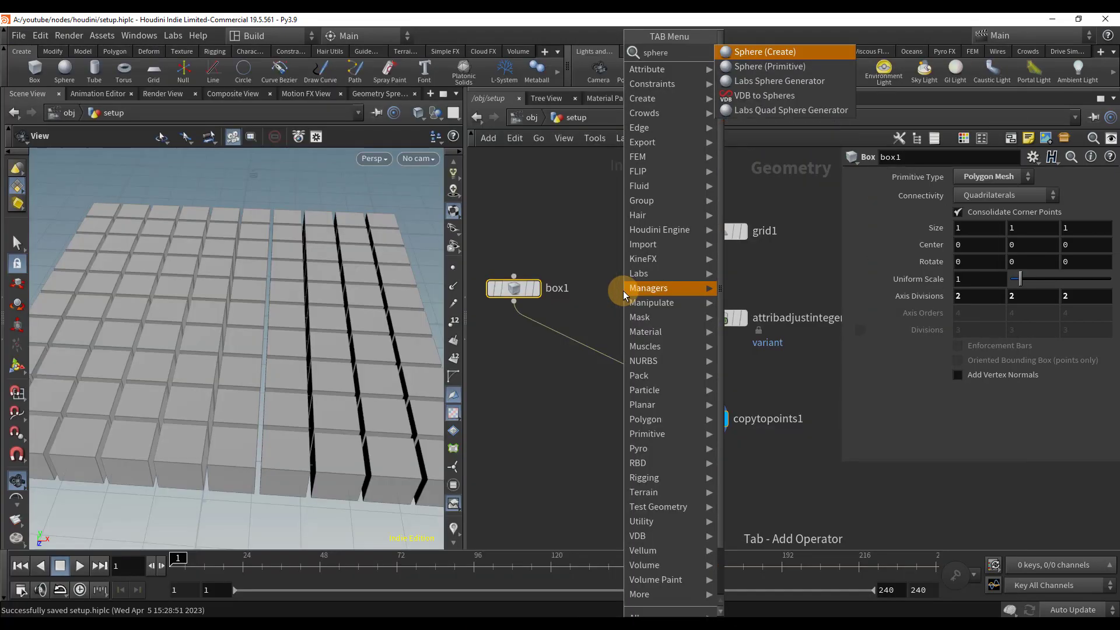
key(Return)
click(611, 295)
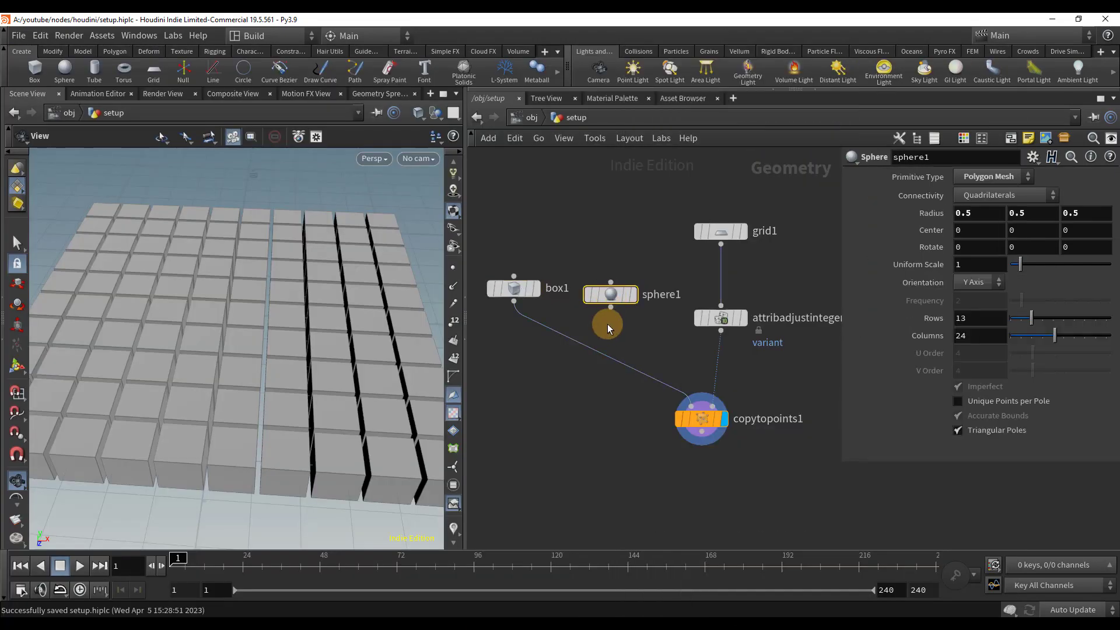
Step: Add a Switch node, wire box1 and sphere1 into it, and connect it to copytopoints1's first input
key(Tab)
text(swit)
key(Return)
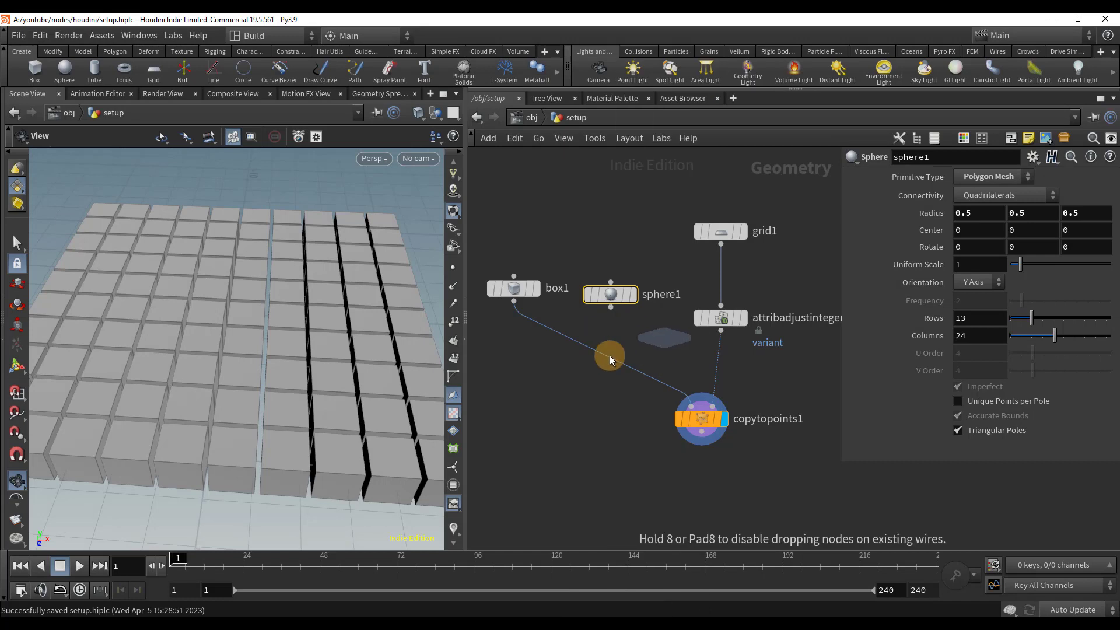
click(586, 358)
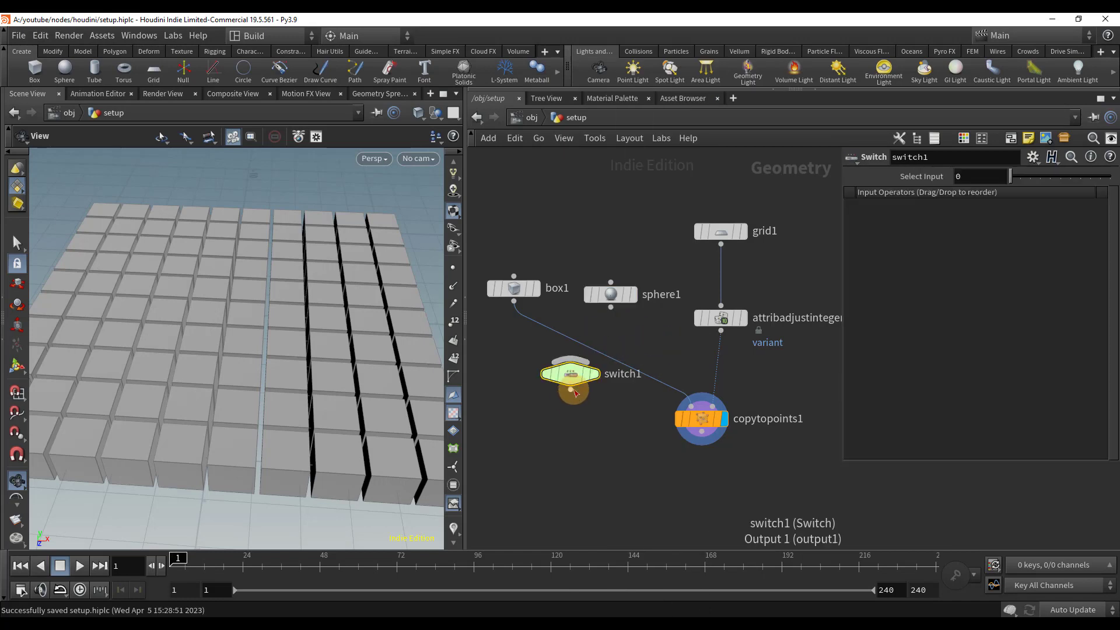
drag(581, 365, 561, 369)
Step: Display switch1 and try its Select Input slider, ending back at 0
click(581, 361)
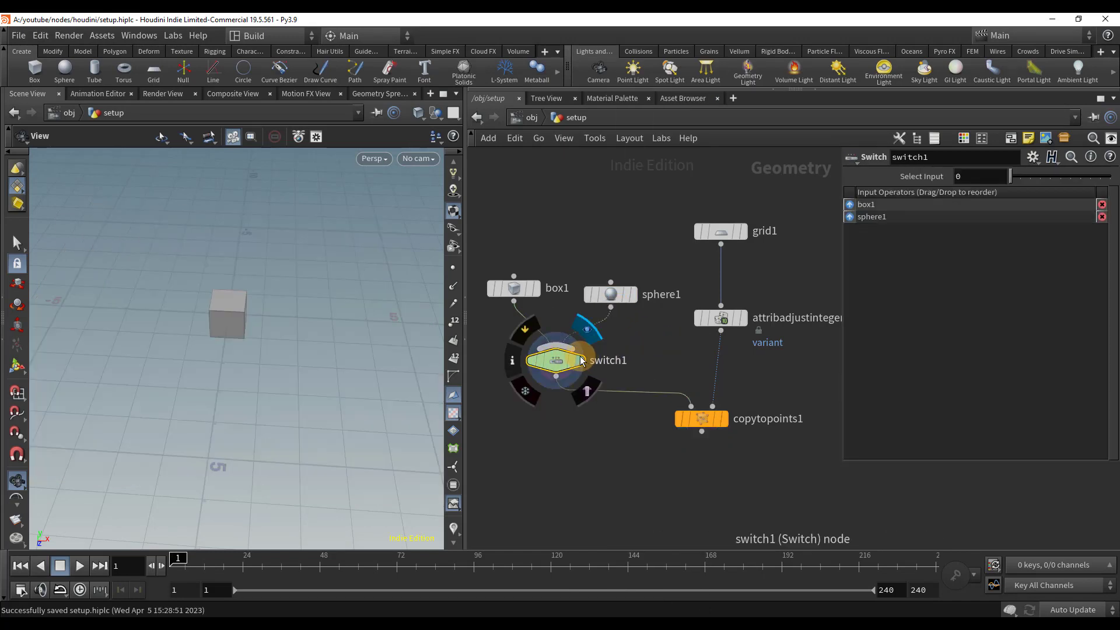
scroll(250, 282, up, 5)
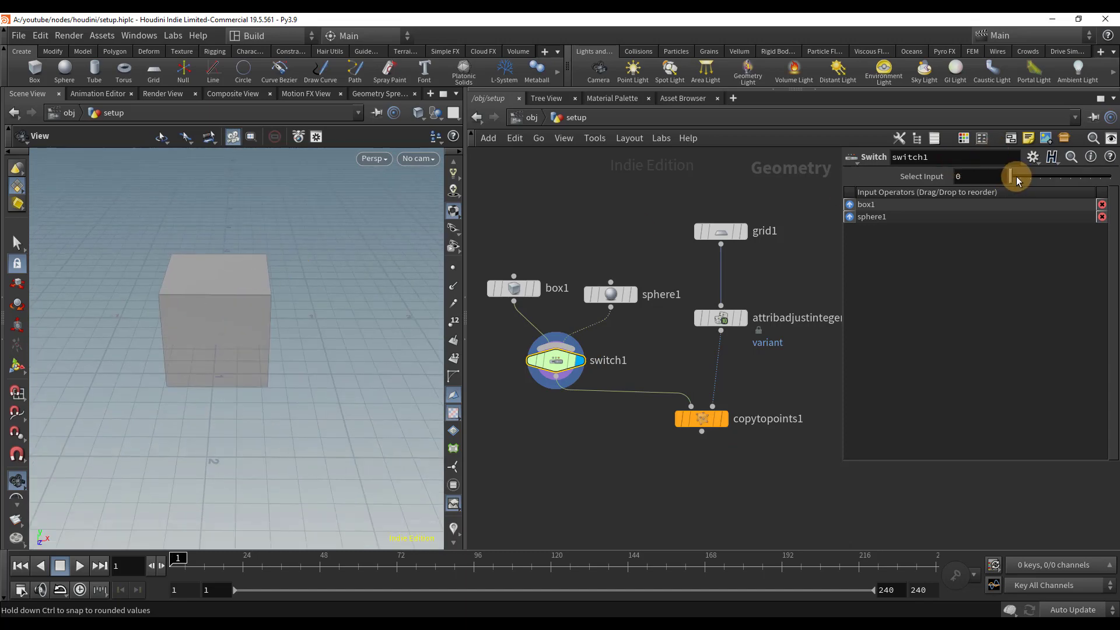
mouse_move(1016, 181)
mouse_down()
mouse_move(1025, 176)
mouse_move(1005, 177)
mouse_move(1030, 180)
mouse_move(1013, 190)
mouse_up()
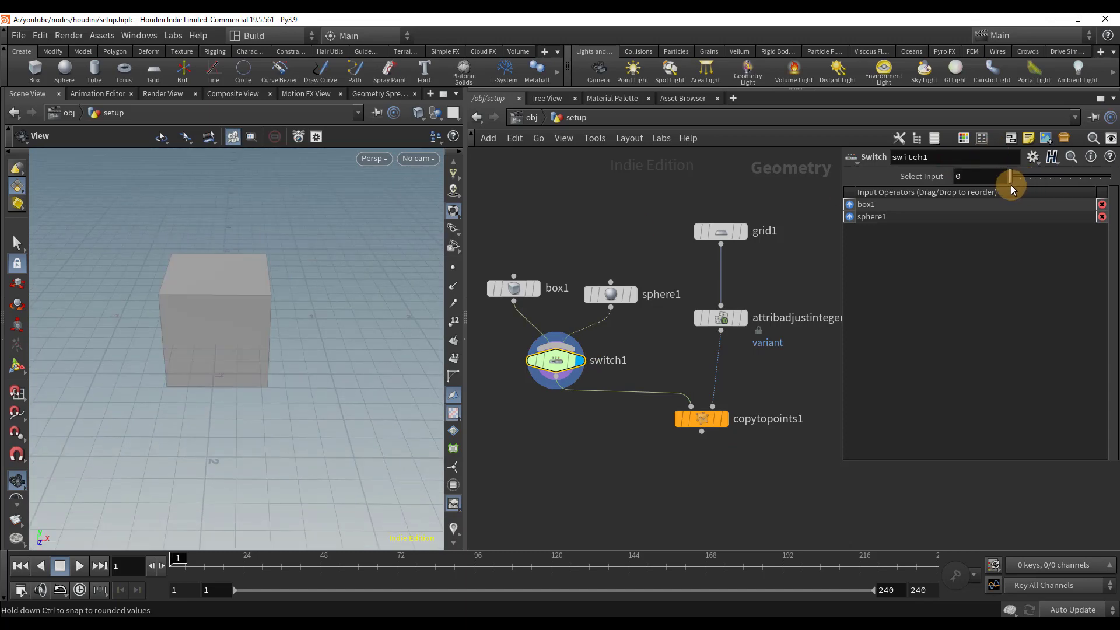
Step: Display copytopoints1 and look over the copied geometry in the viewport
click(724, 419)
scroll(233, 304, down, 5)
drag(263, 285, 232, 320)
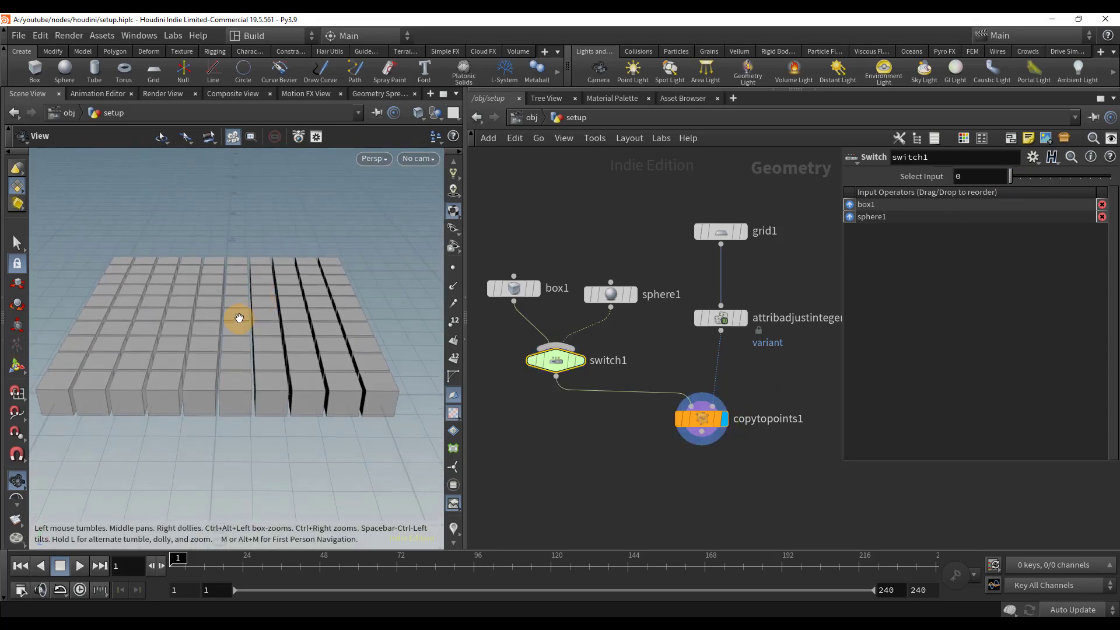
Step: Display attribadjustinteger1 with its parameters in a wider pane, and turn the attribute visualizers back on
click(742, 318)
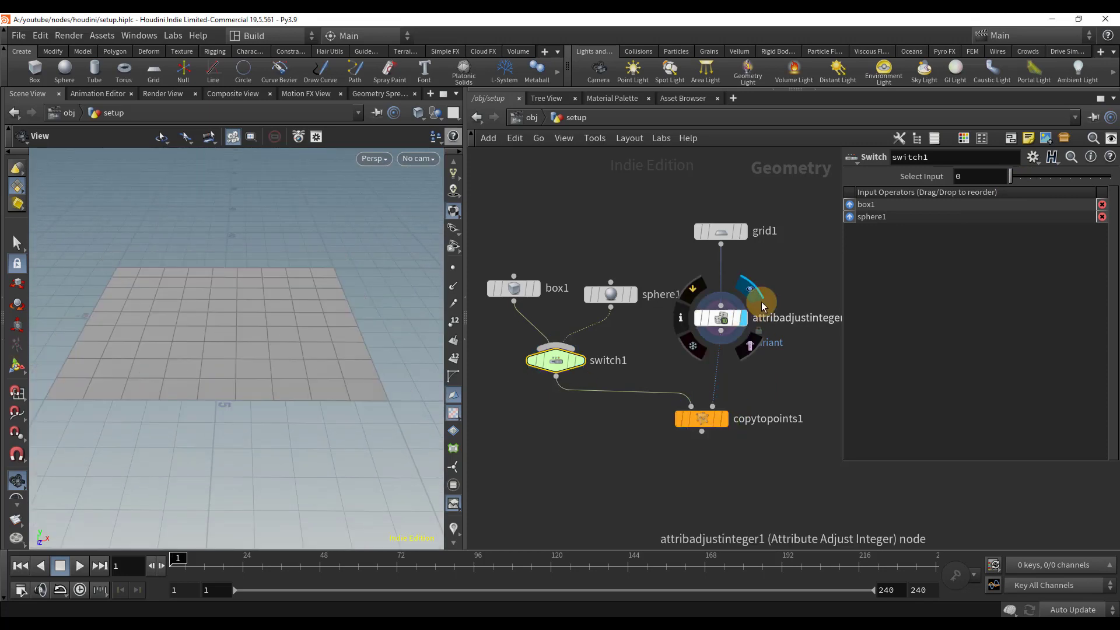
click(709, 327)
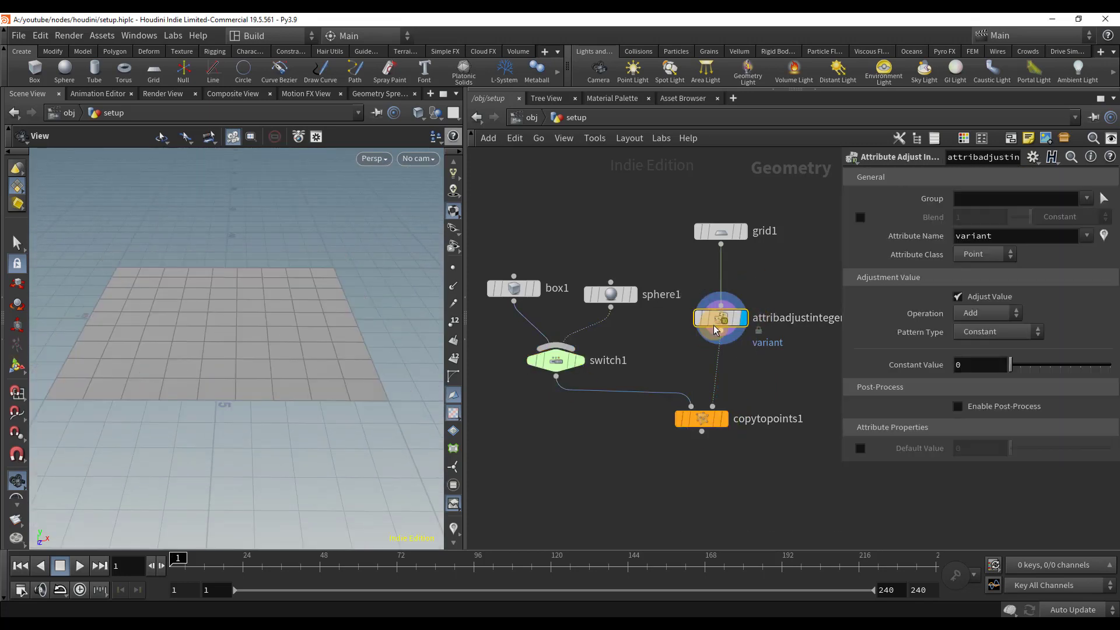
click(454, 529)
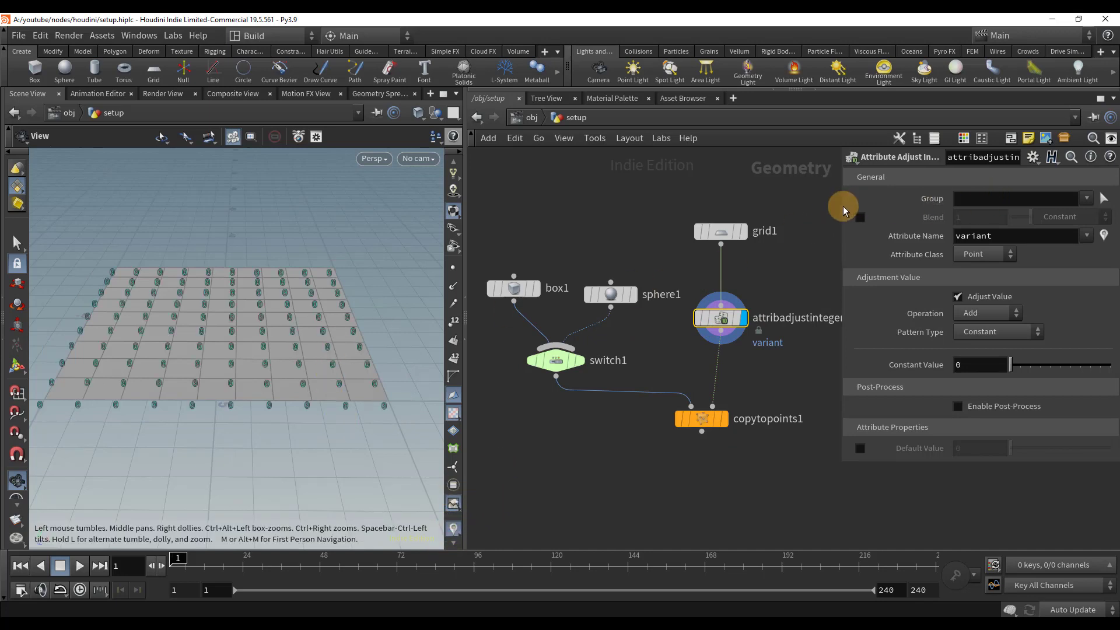
drag(843, 207, 808, 207)
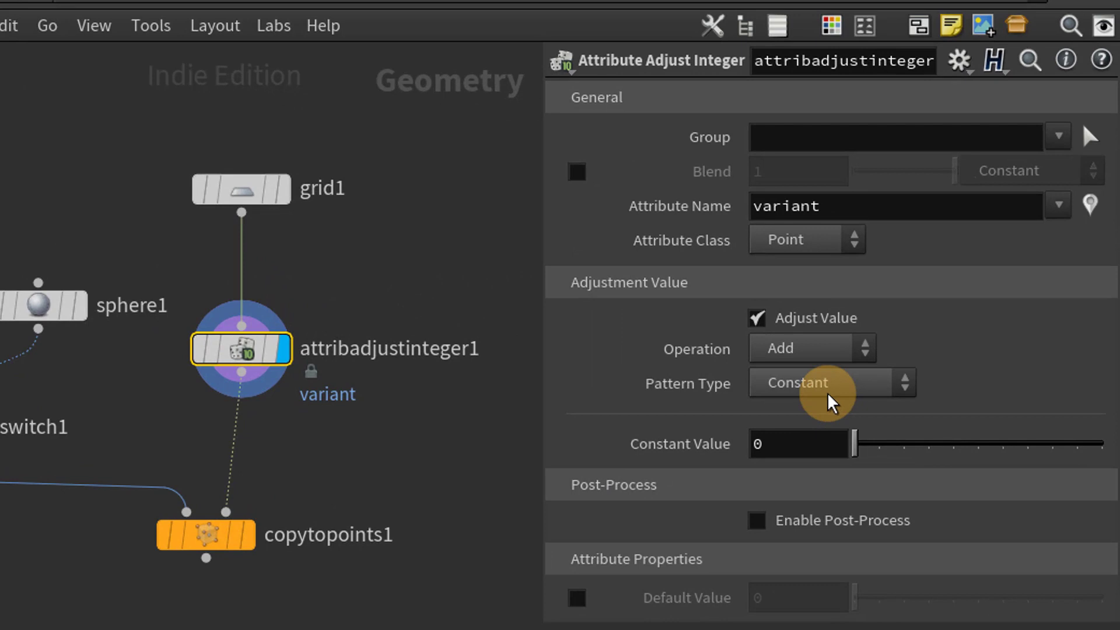
Step: Set attribadjustinteger1's Pattern Type to Random with a Max Value of 1, and inspect the point markers
click(770, 386)
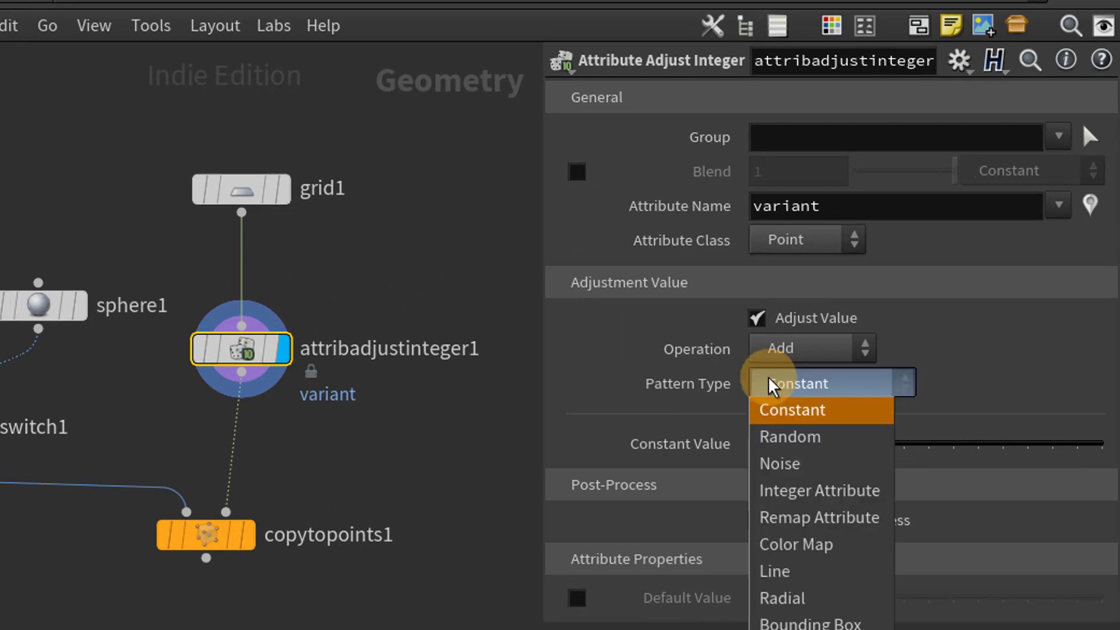
click(793, 442)
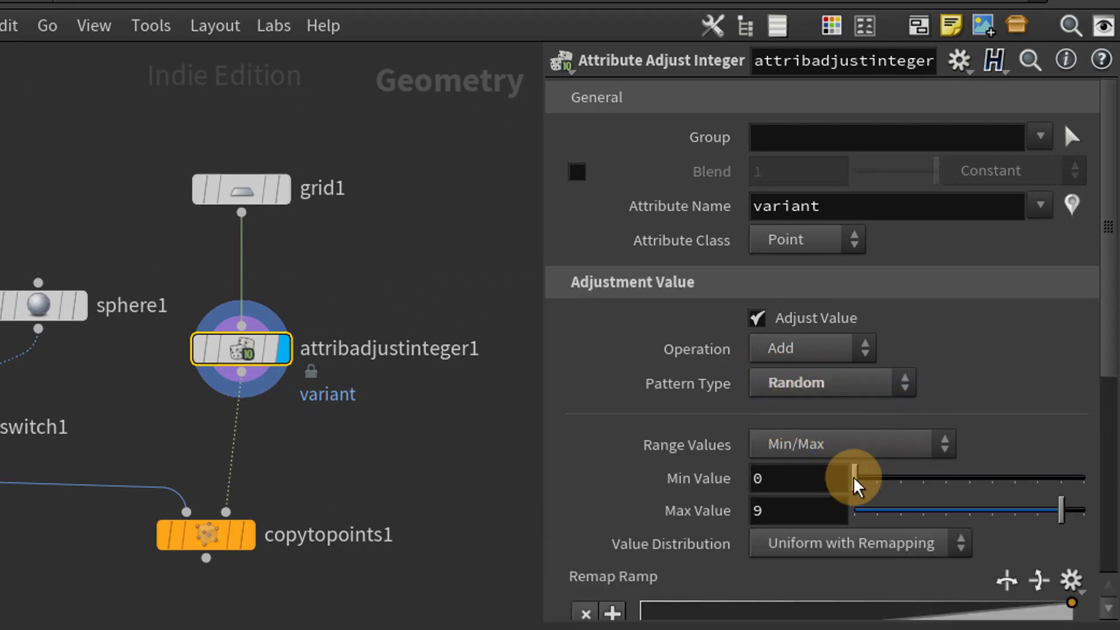
click(805, 512)
text(1)
key(Return)
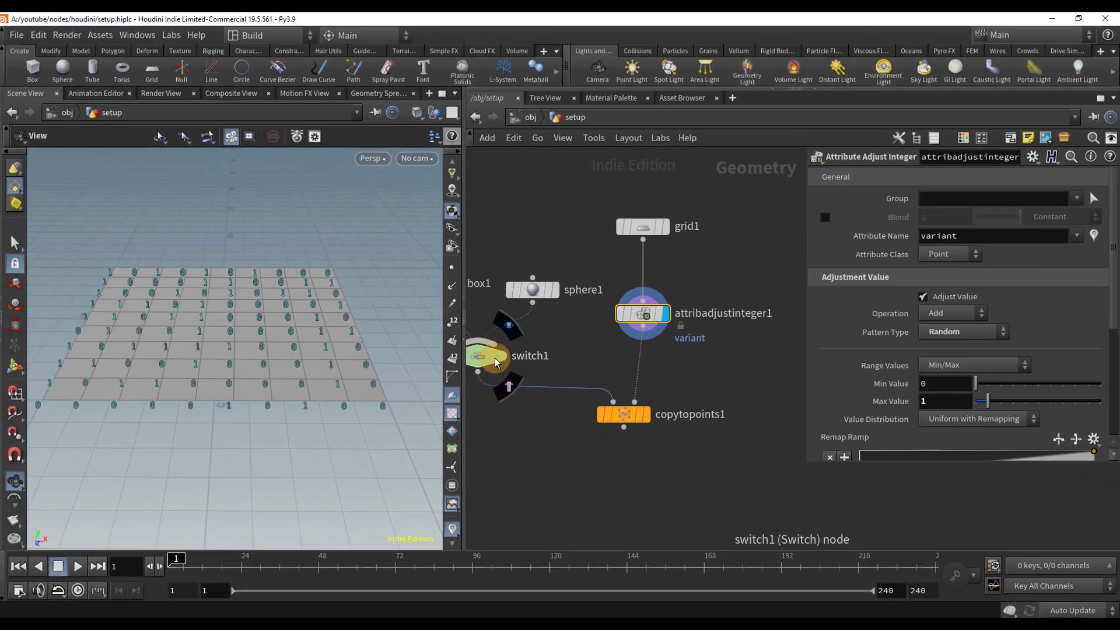
middle_drag(576, 424, 619, 412)
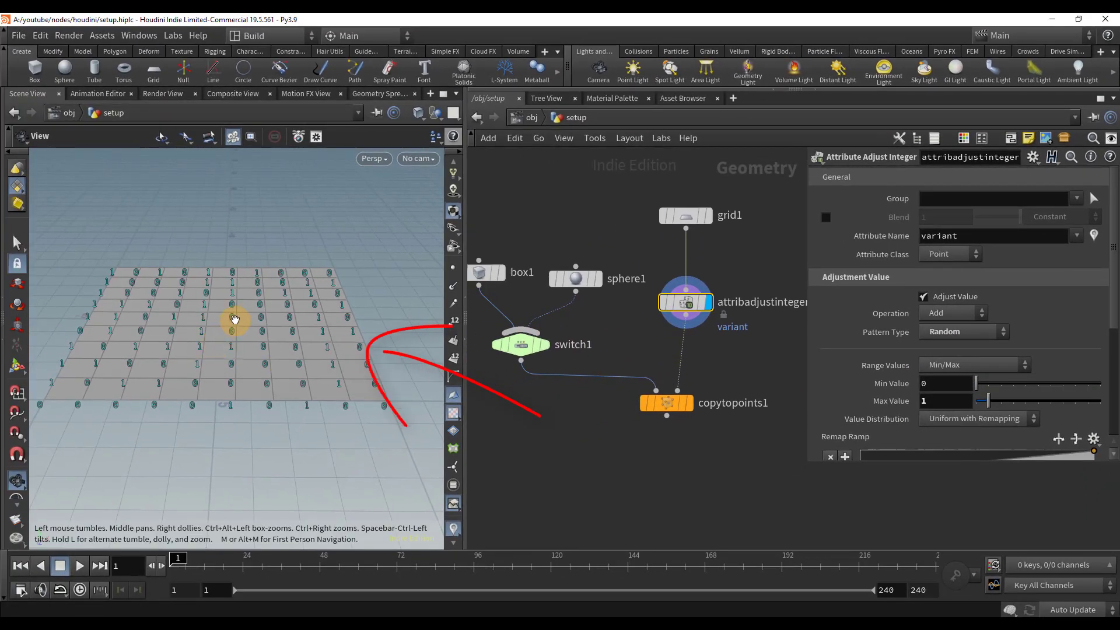
scroll(235, 320, up, 5)
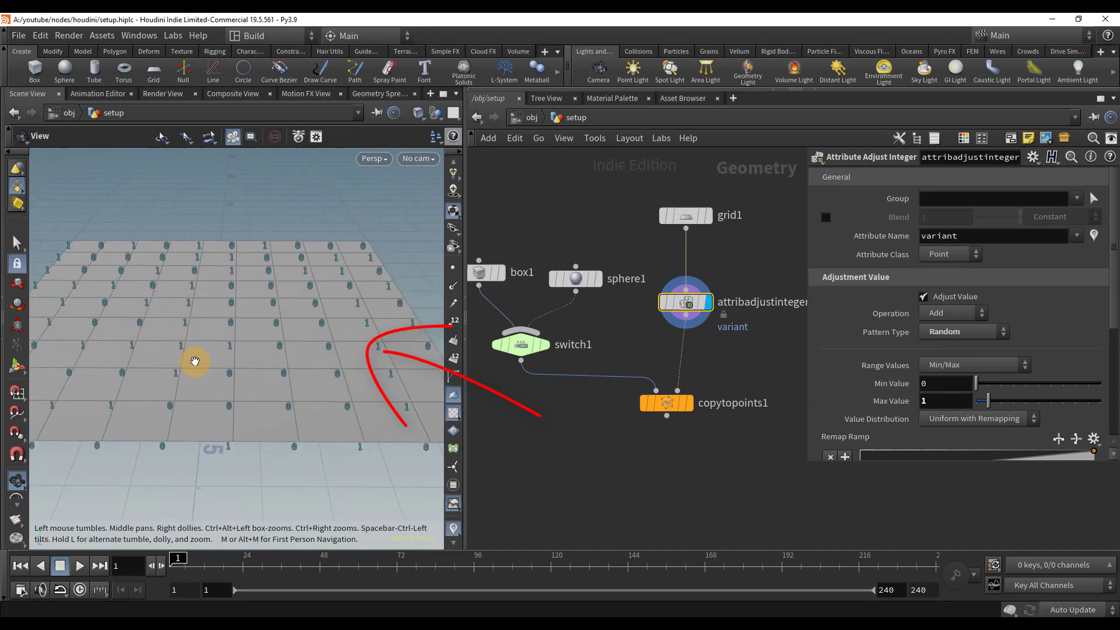
scroll(243, 331, up, 2)
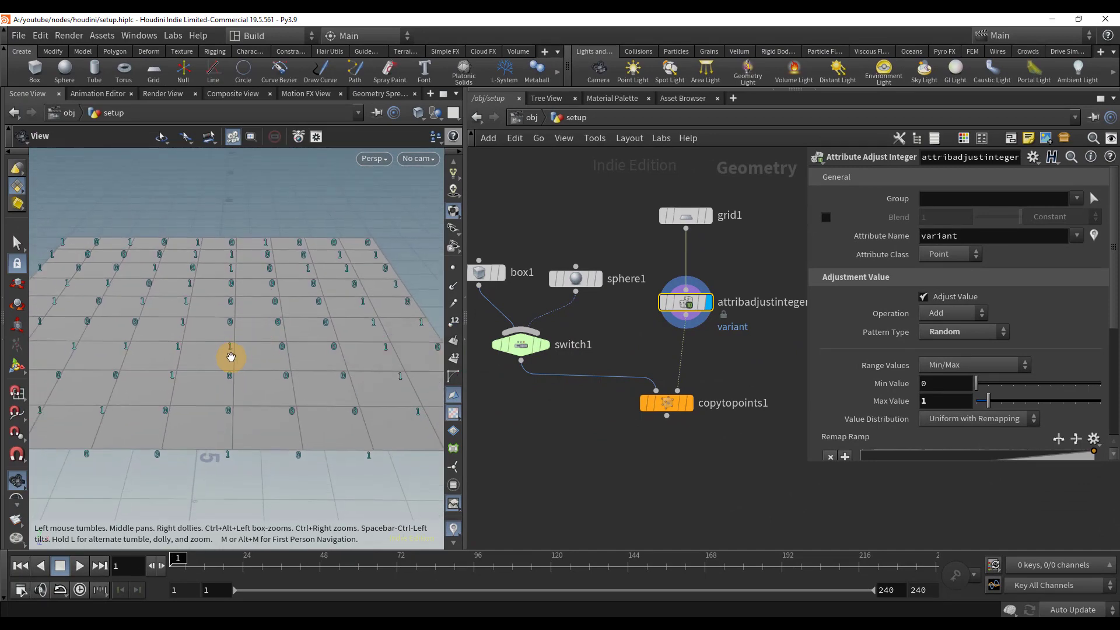
Step: Display copytopoints1 with the attribute visualizers turned off and look over the copied boxes
click(689, 403)
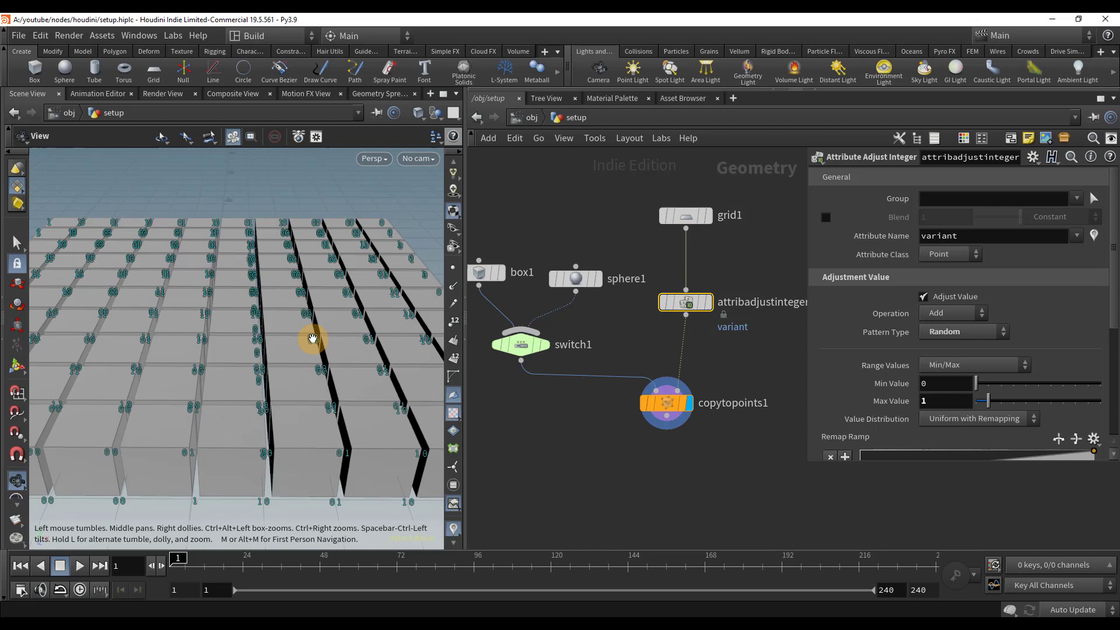
scroll(313, 339, down, 3)
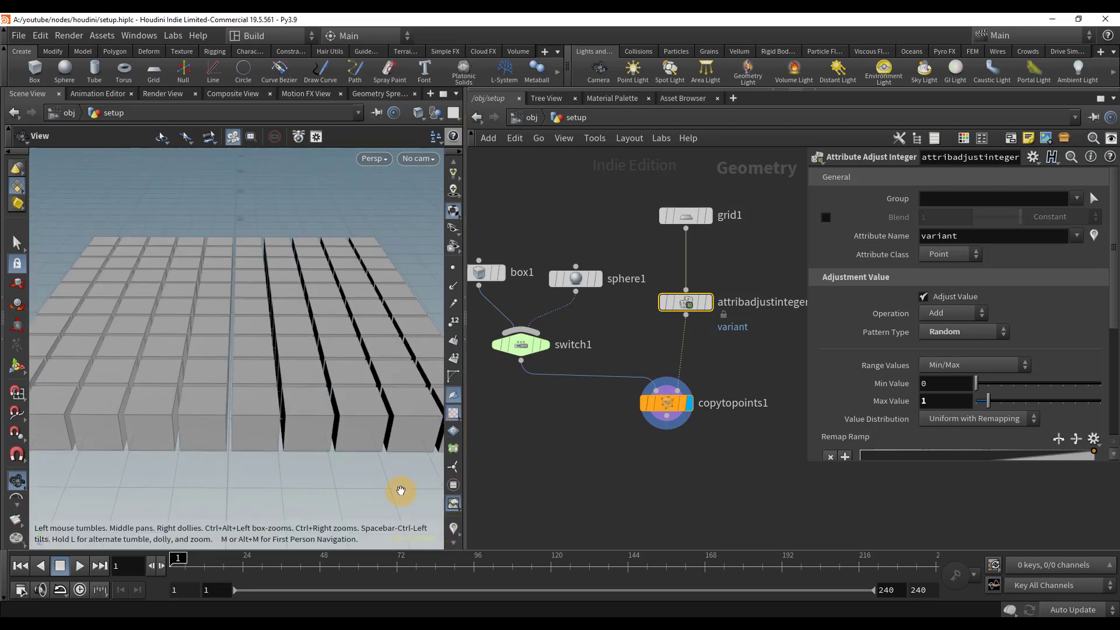
scroll(300, 369, down, 2)
middle_drag(260, 368, 252, 384)
mouse_move(257, 370)
mouse_down()
mouse_move(257, 355)
mouse_move(269, 357)
mouse_up()
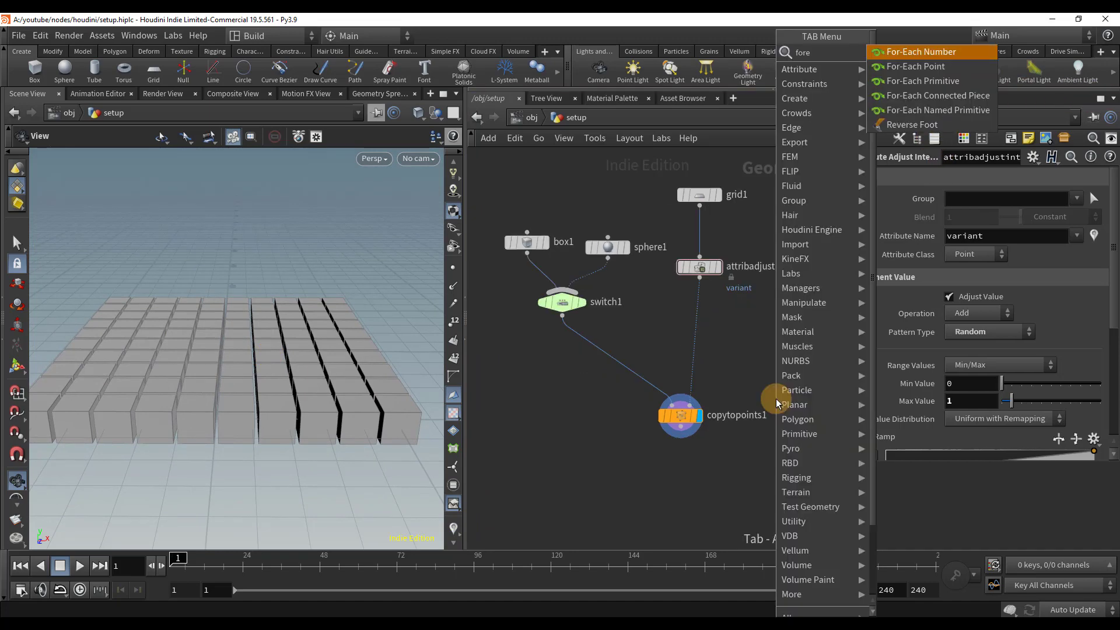
Step: Add a For-Each Point block beside copytopoints1
key(Down)
key(Return)
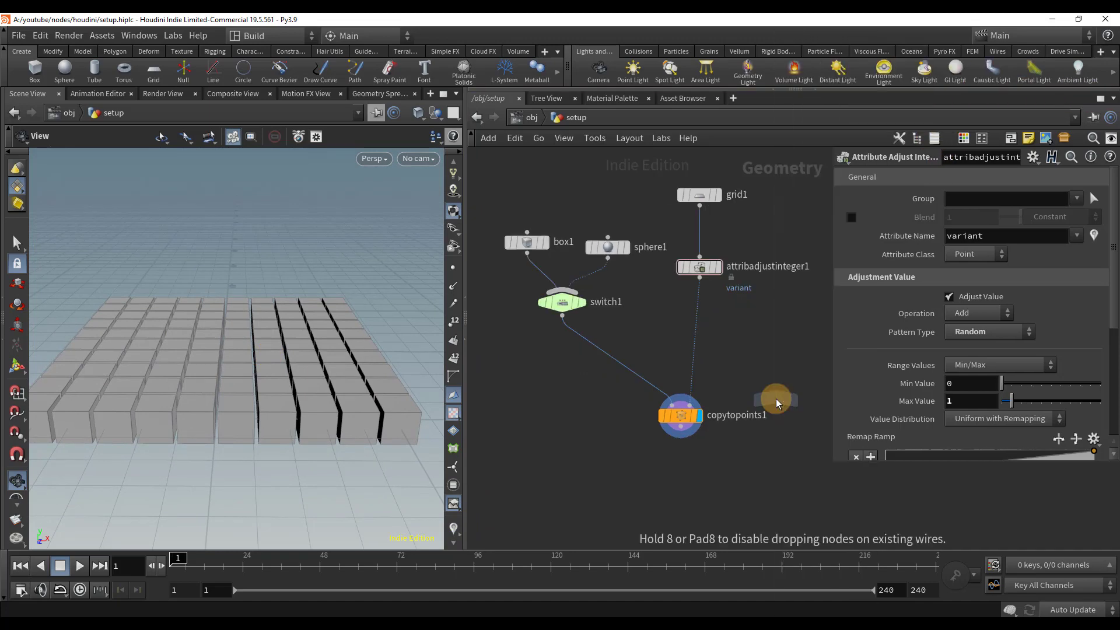
click(778, 423)
mouse_move(731, 375)
mouse_down()
mouse_move(693, 355)
mouse_move(742, 388)
mouse_move(742, 376)
mouse_up()
click(790, 424)
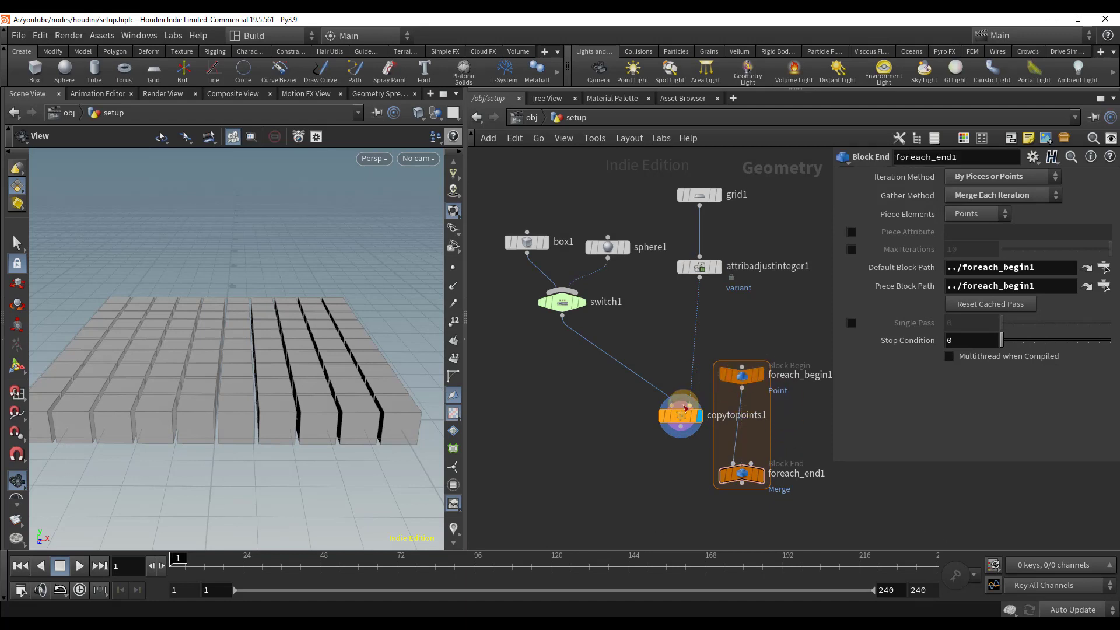
Step: Wire attribadjustinteger1 through foreach_begin1 into copytopoints1's target points input and on to foreach_end1, and display foreach_end1
drag(691, 406, 700, 278)
drag(743, 374, 725, 351)
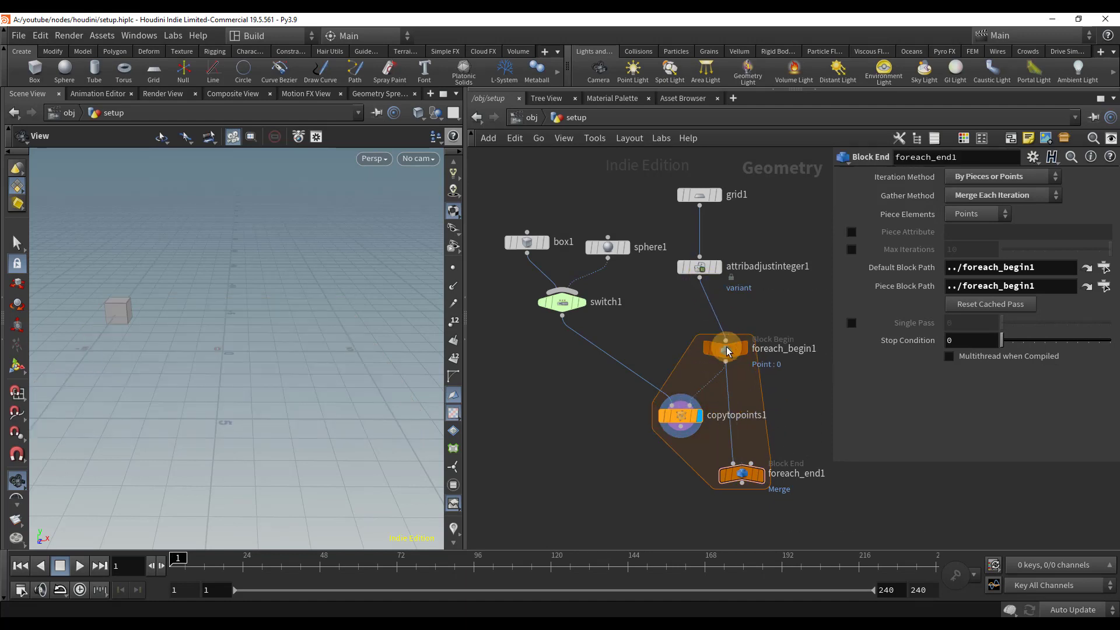
drag(681, 430, 733, 465)
drag(758, 479, 697, 496)
click(701, 495)
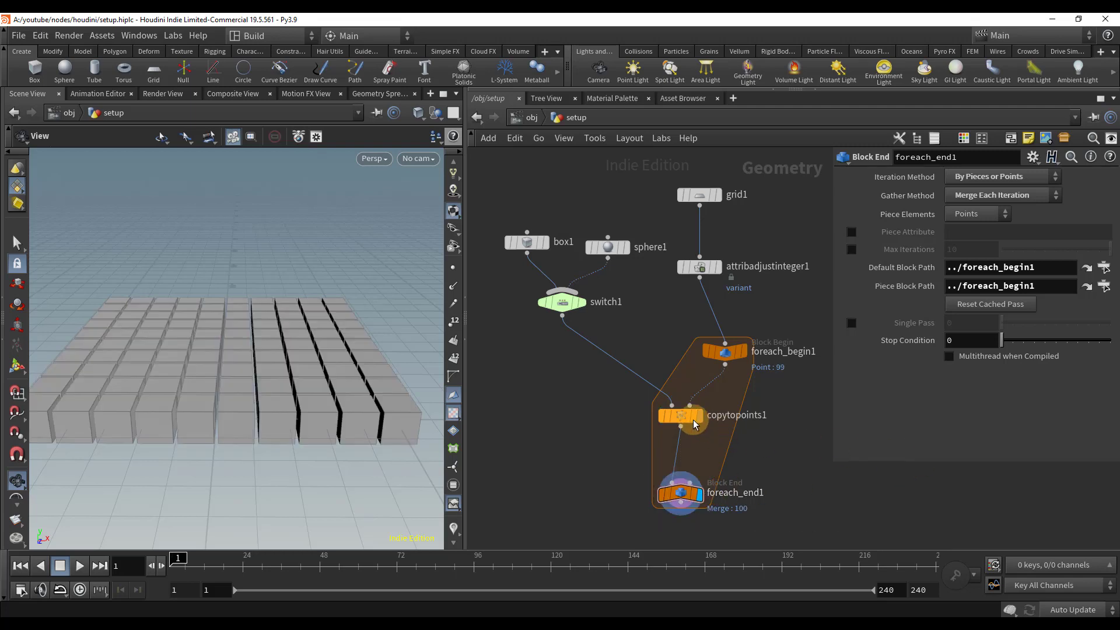
drag(681, 419, 656, 421)
click(786, 430)
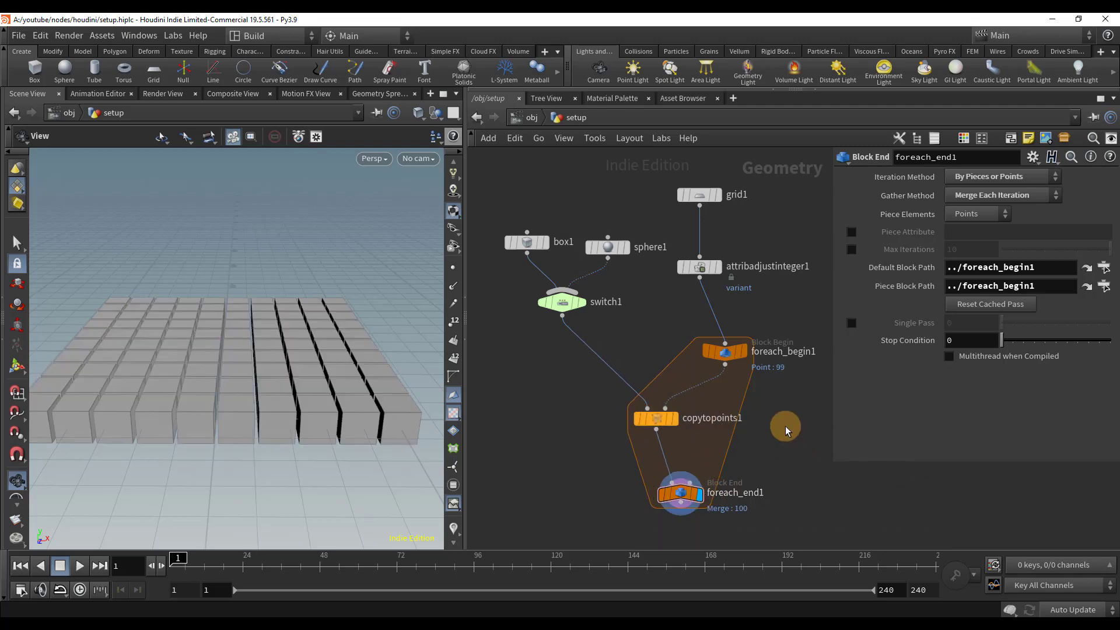
Step: Add a spare input to switch1 and link it to attribadjustinteger1
drag(563, 302, 559, 352)
click(559, 352)
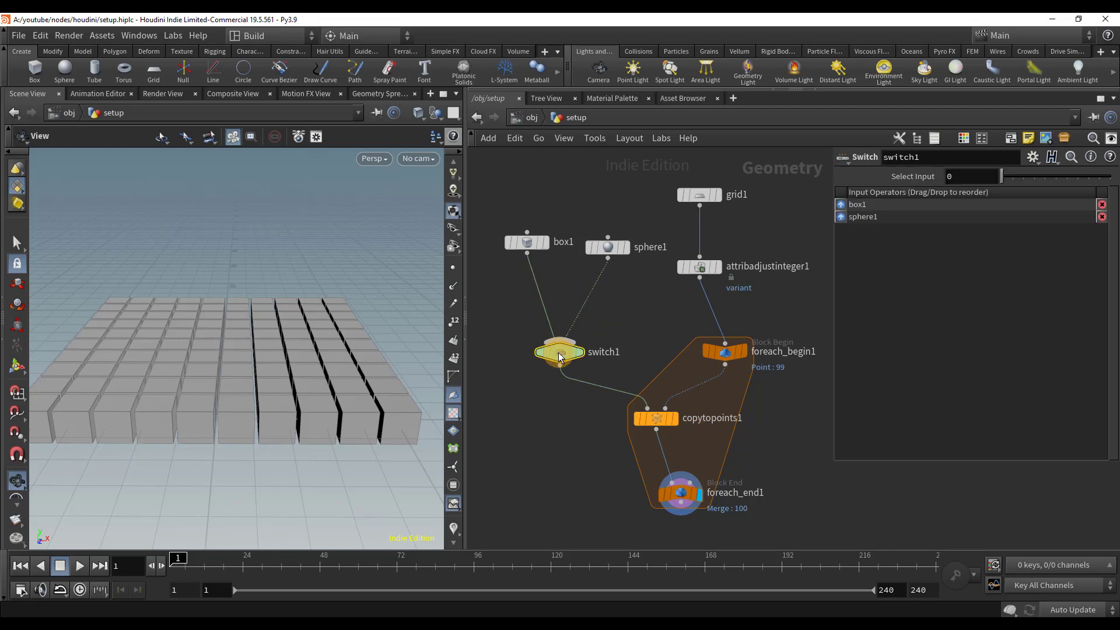
click(1033, 157)
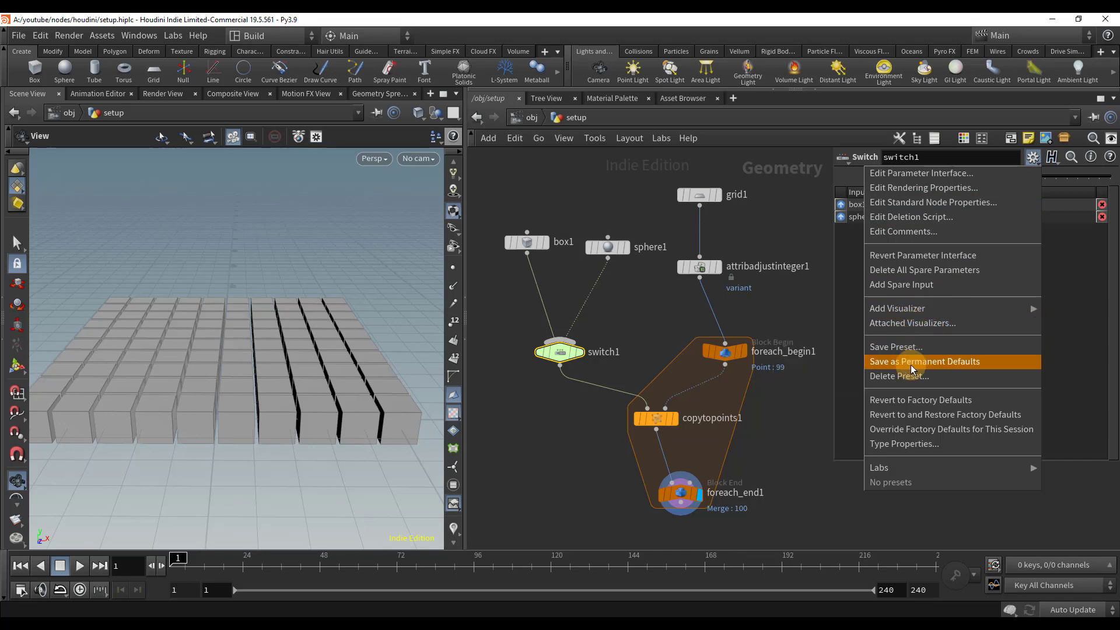
click(922, 286)
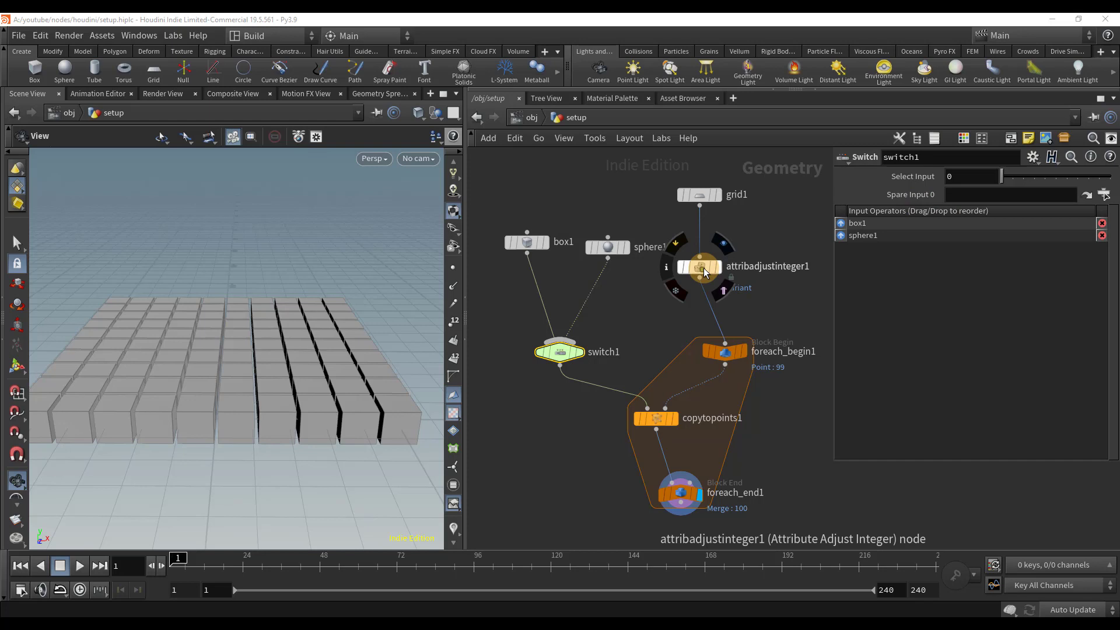
drag(704, 268, 972, 194)
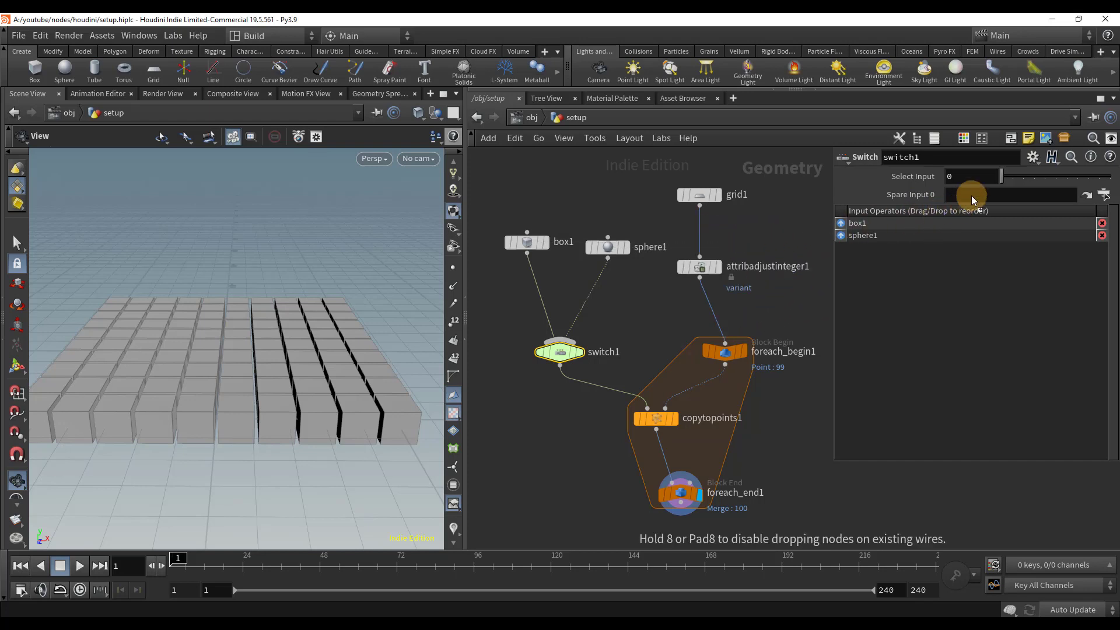
mouse_move(581, 370)
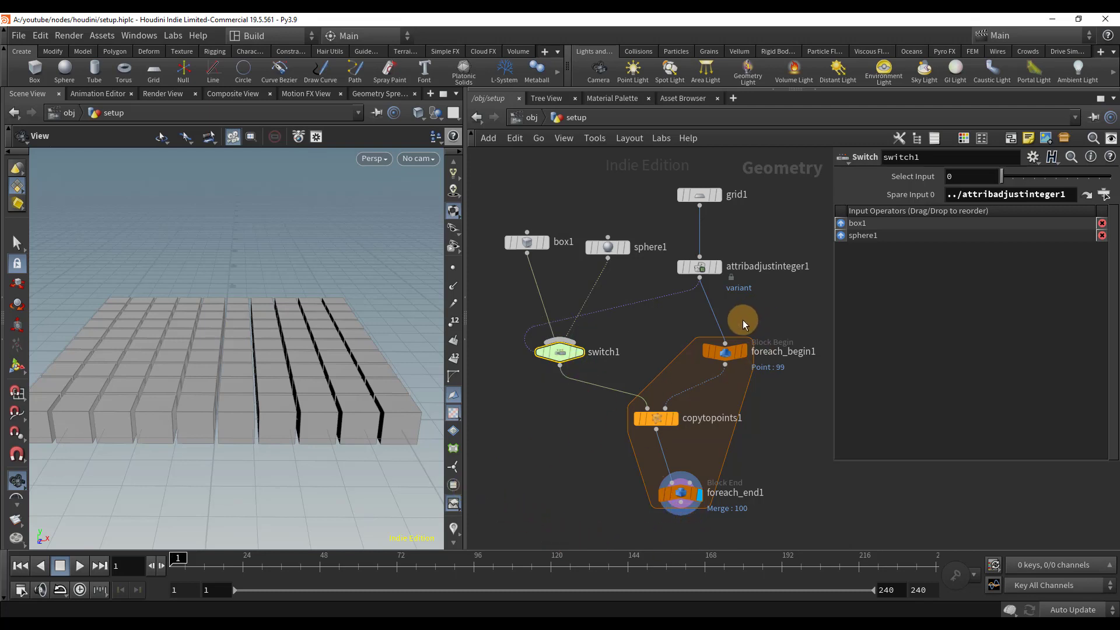
Step: Replace switch1's Spare Input 0 reference with foreach_begin1 and reposition switch1 slightly in the network
drag(724, 354, 967, 194)
drag(562, 353, 575, 360)
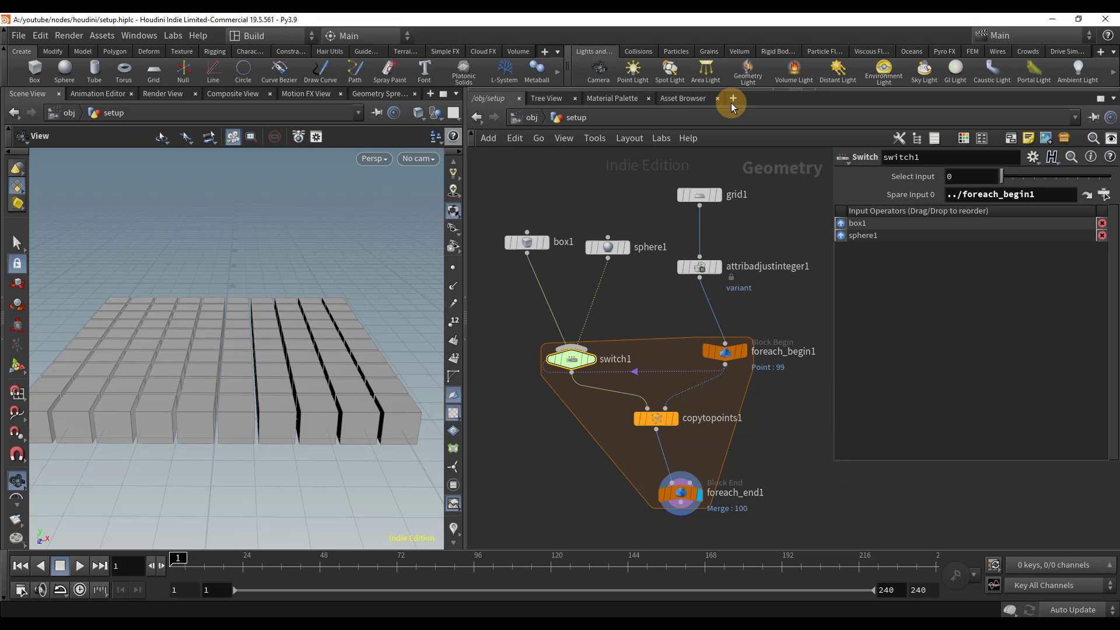
click(601, 351)
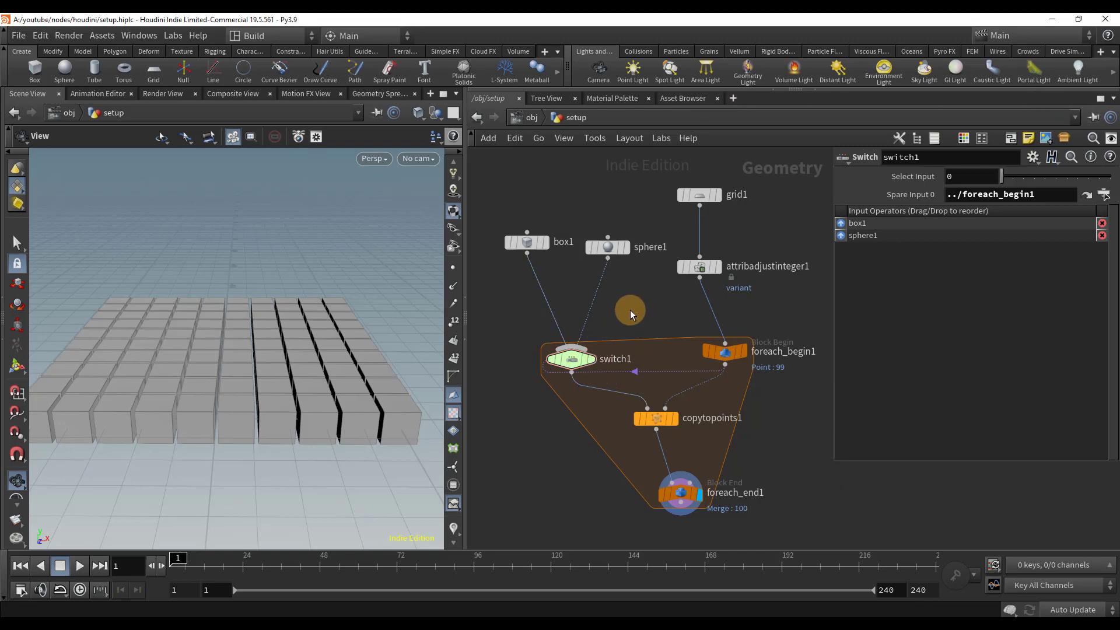
scroll(769, 420, down, 3)
scroll(766, 422, up, 1)
middle_drag(759, 420, 738, 420)
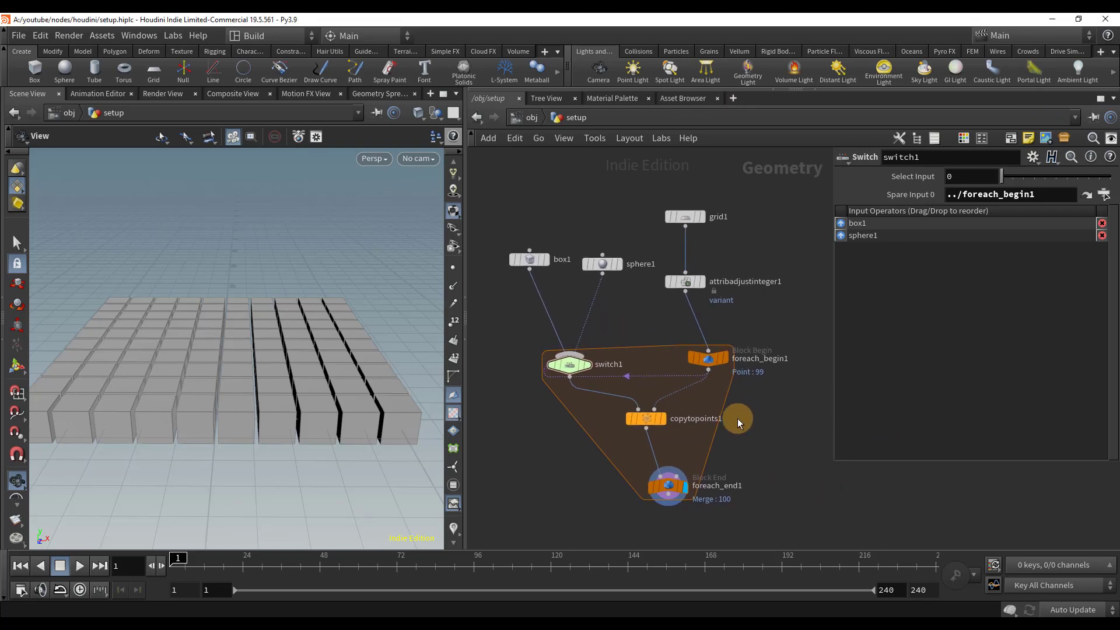
Step: Set switch1's Select Input to the expression point(-1,0,"variant",0) and view the mixed boxes and spheres
drag(620, 321, 542, 375)
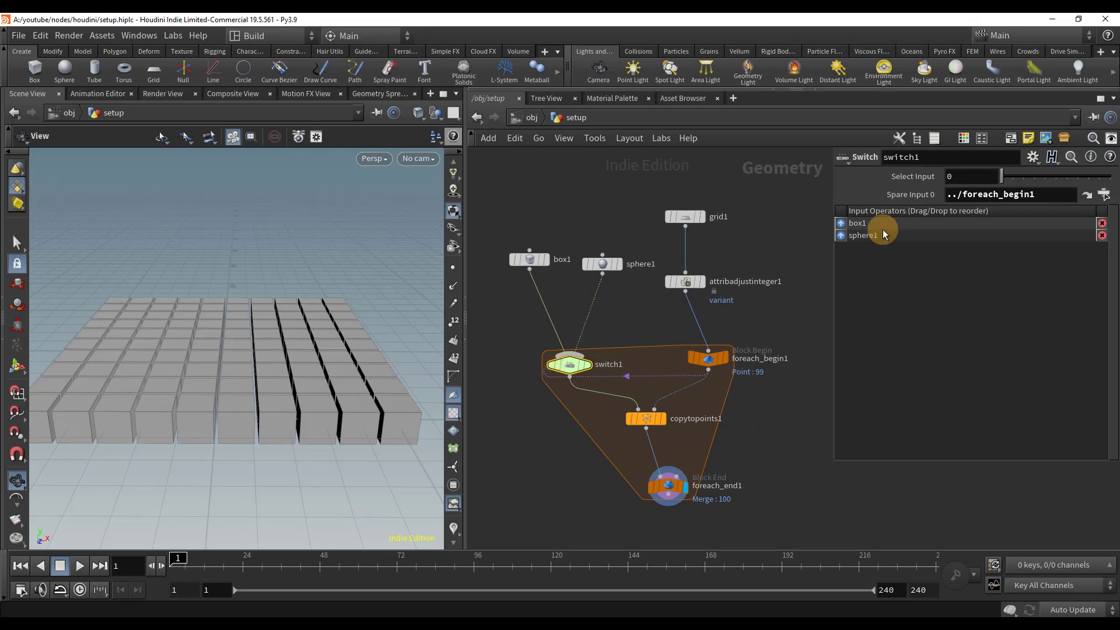
drag(834, 216, 782, 213)
click(897, 172)
drag(933, 174, 882, 177)
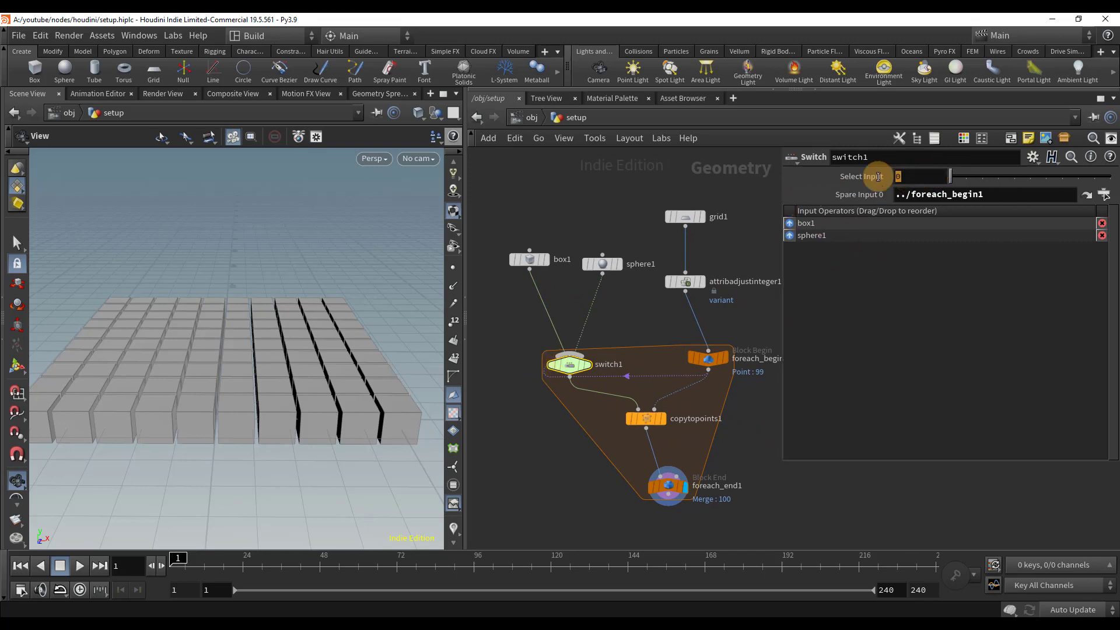
text(p)
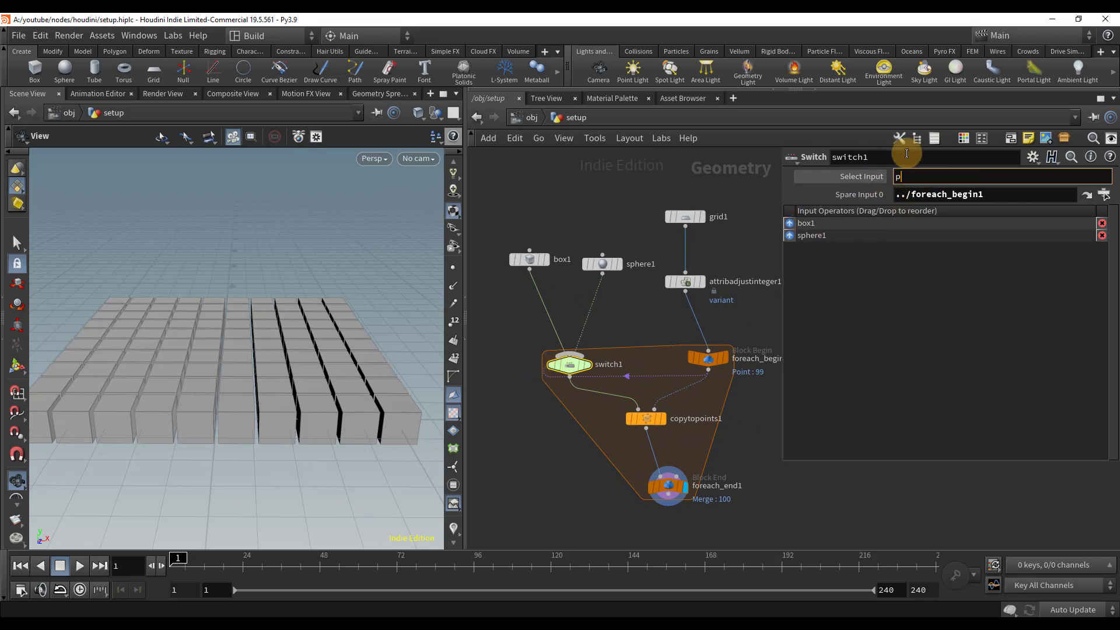
text(oint(01)
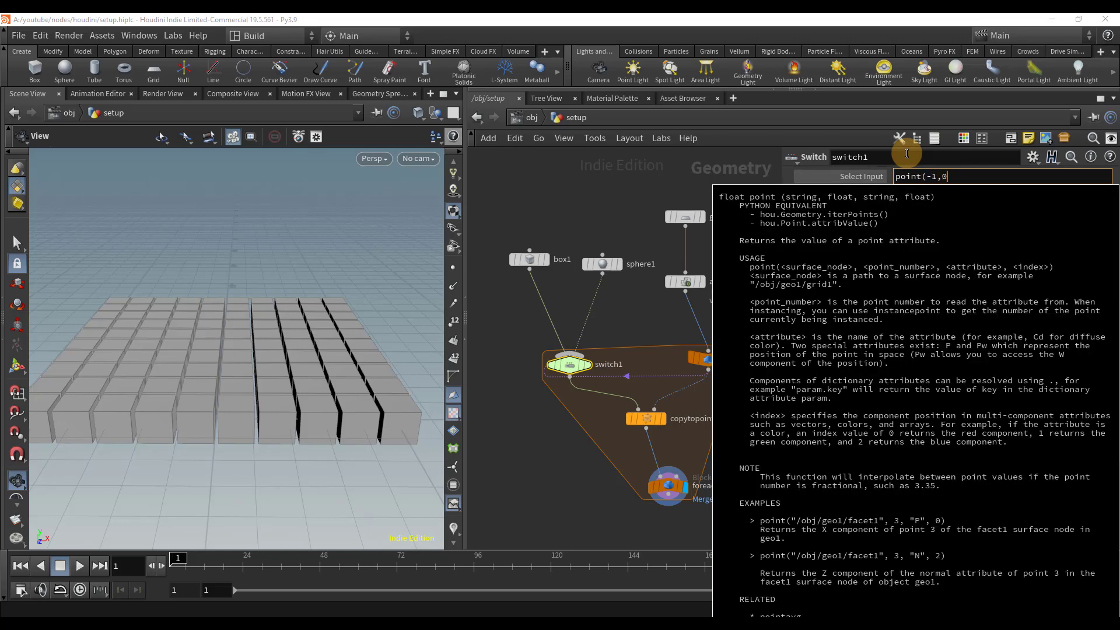
text(,"variant",0))
key(Return)
drag(420, 214, 292, 299)
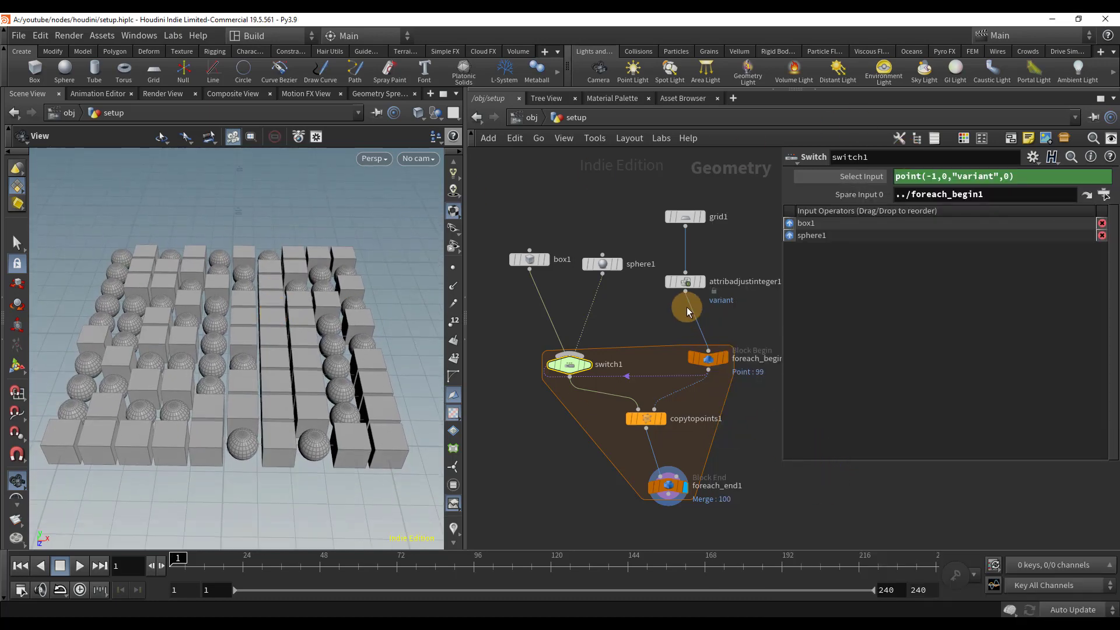
Step: Change attribadjustinteger1's random Seed to 21
click(687, 285)
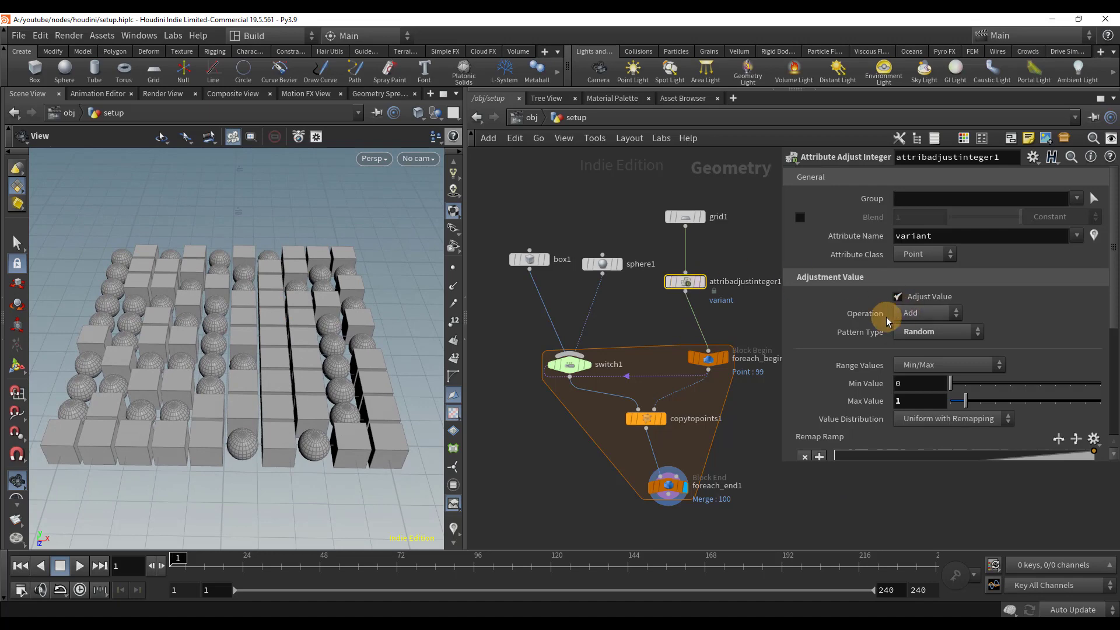
scroll(863, 317, down, 4)
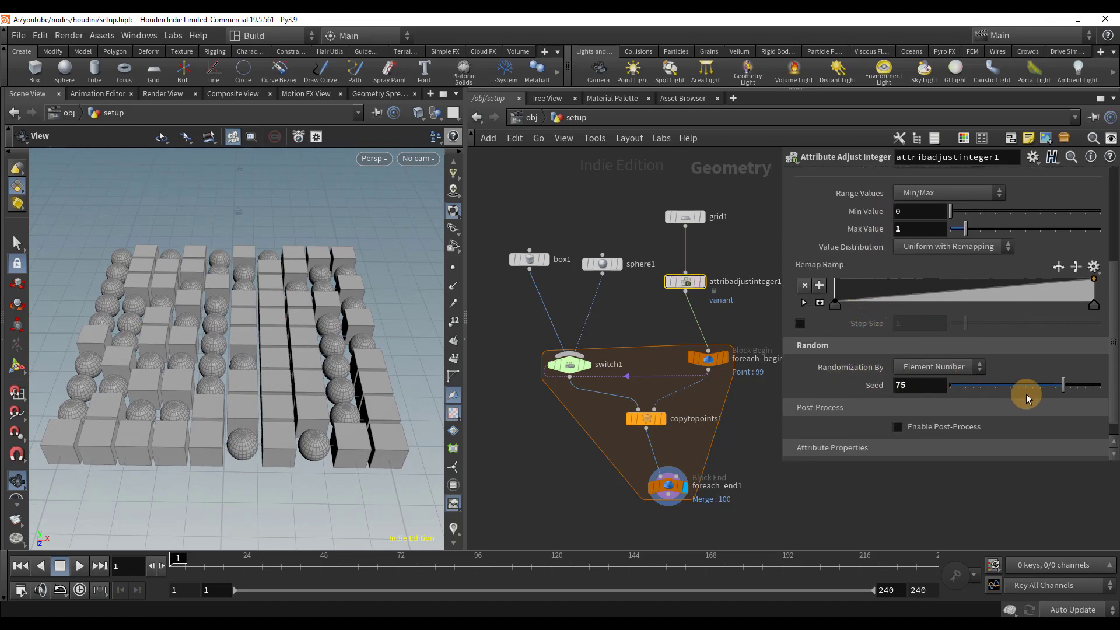
drag(1062, 385, 978, 400)
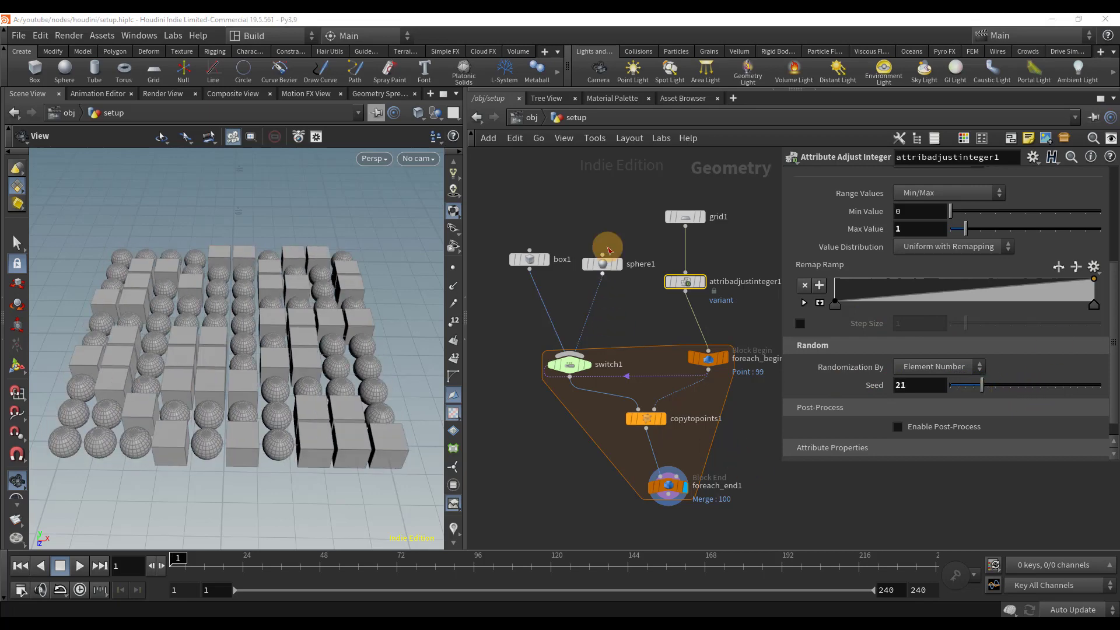
Step: Move box1 and sphere1 away from grid1 to make room for another shape
drag(623, 192, 513, 306)
drag(608, 266, 576, 264)
mouse_move(619, 311)
middle_down()
mouse_move(673, 310)
mouse_move(640, 312)
middle_up()
scroll(673, 310, down, 2)
drag(602, 280, 562, 274)
scroll(620, 309, up, 2)
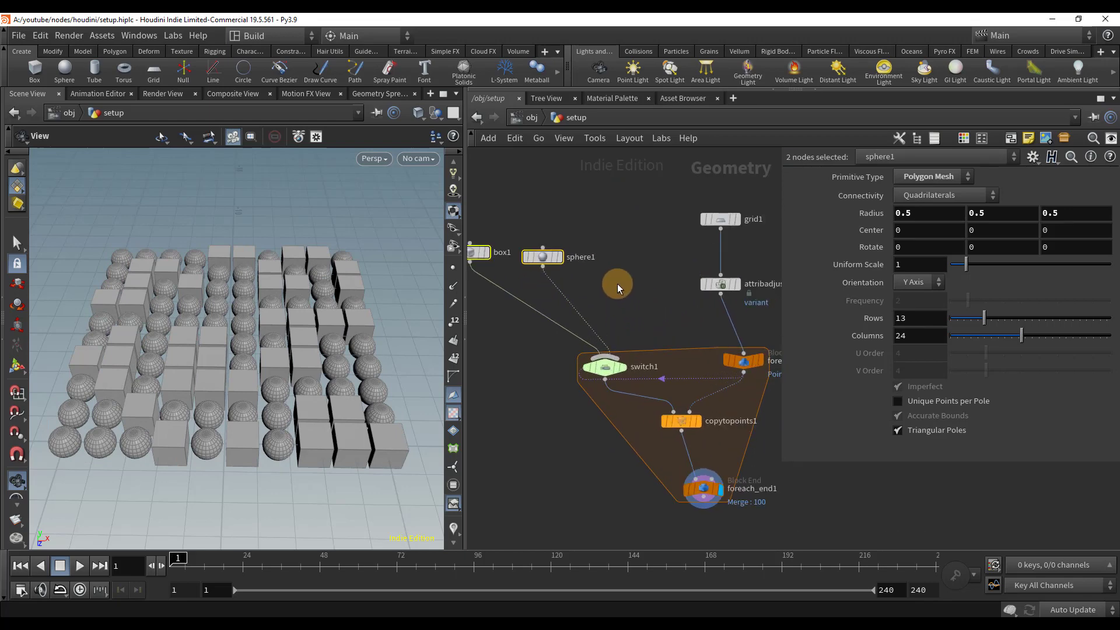
Step: Add a Tube node next to sphere1 and wire it into switch1
click(618, 284)
key(Tab)
text(t)
key(Return)
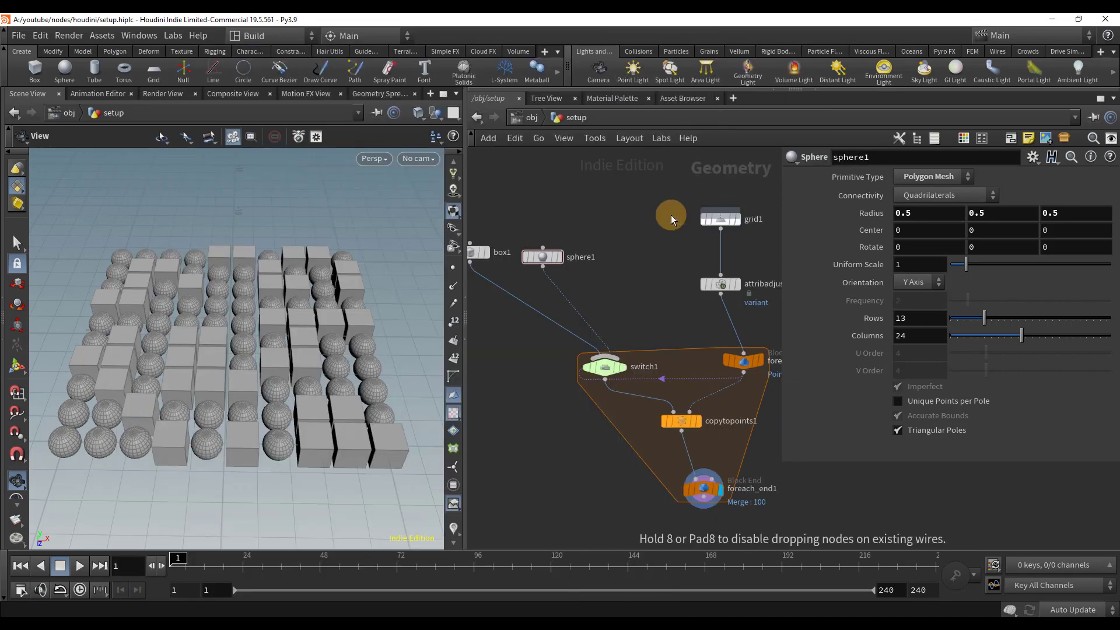
click(628, 257)
drag(628, 264, 605, 358)
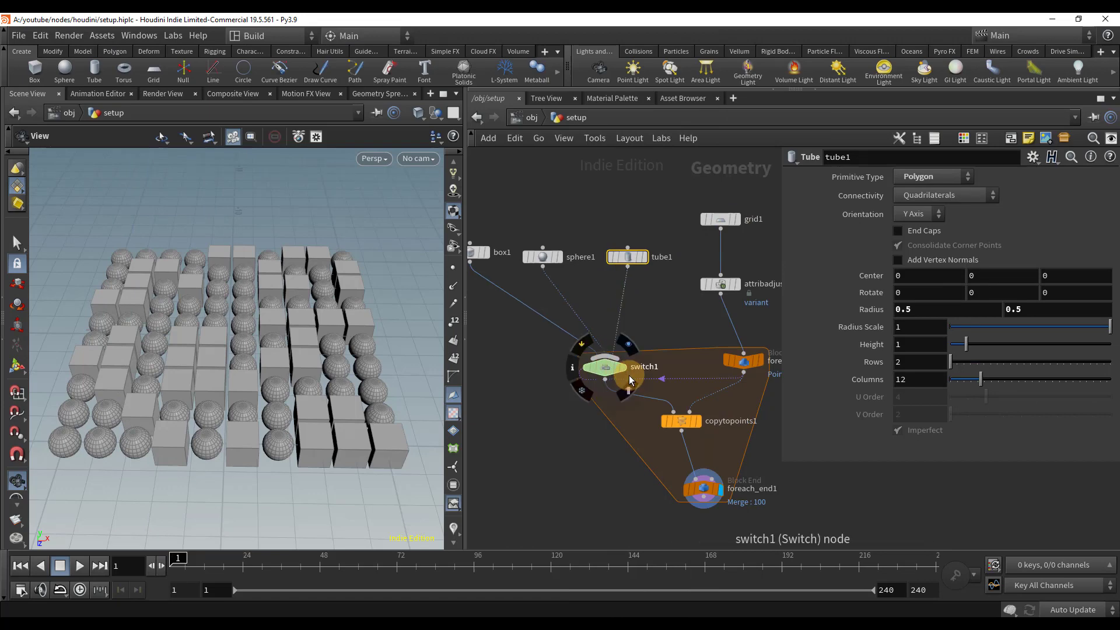
Step: Set attribadjustinteger1's Max Value to 2 and view the copied boxes, spheres and tubes
middle_drag(795, 513, 737, 484)
scroll(729, 476, down, 1)
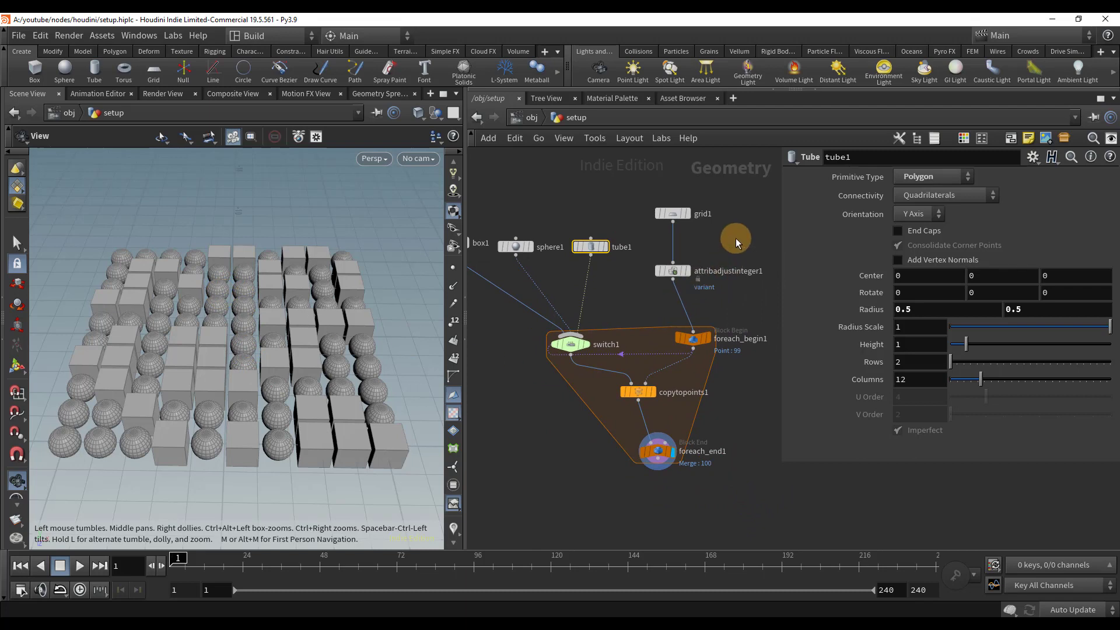
drag(736, 238, 646, 292)
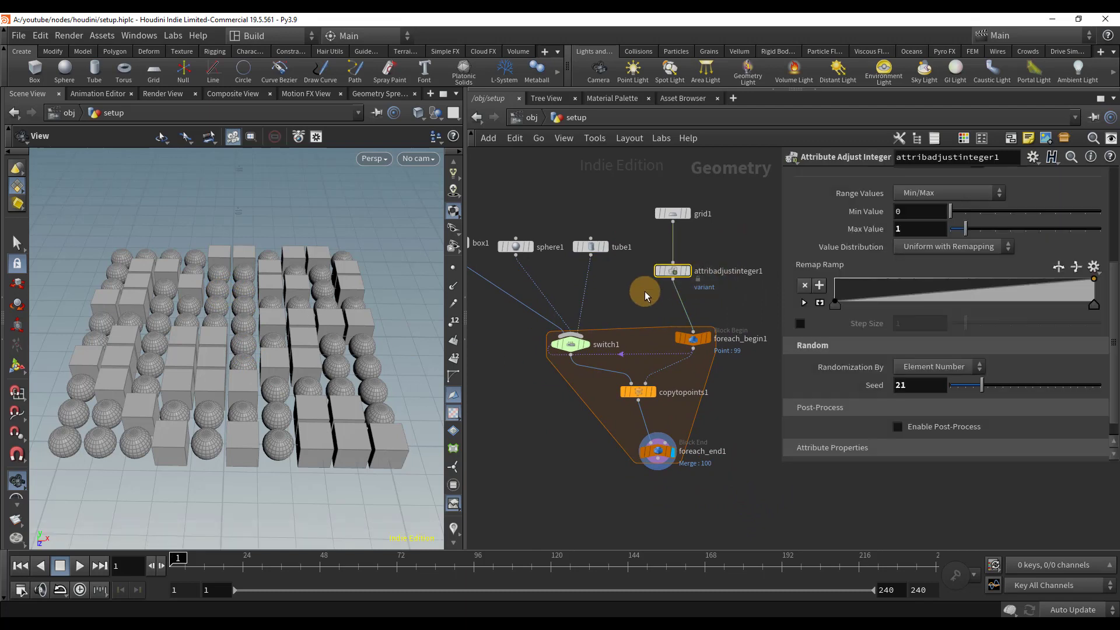
click(894, 229)
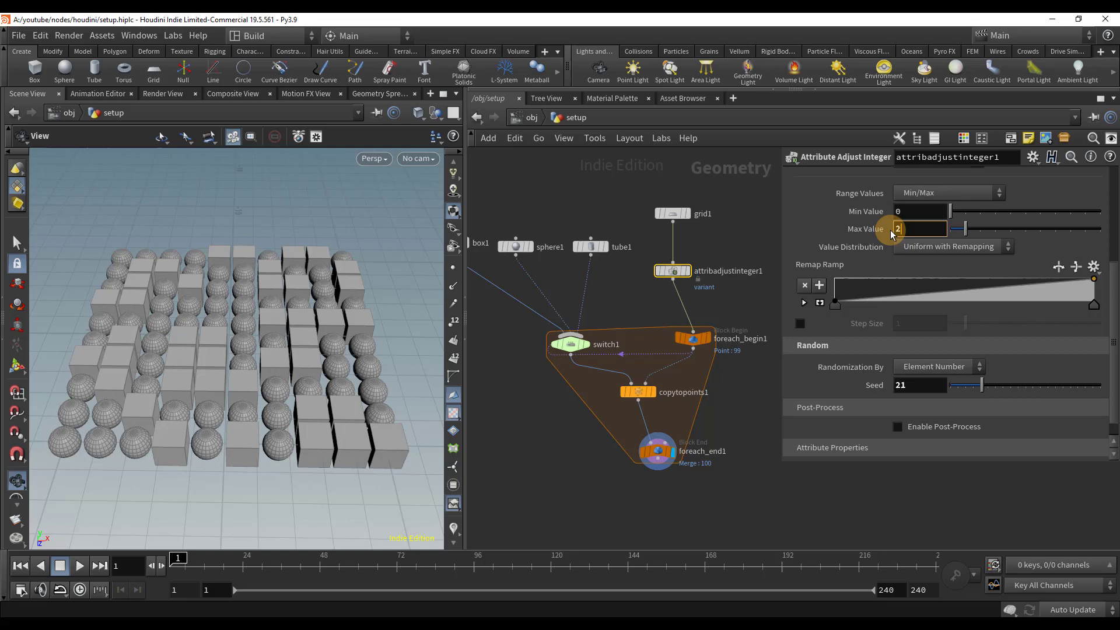
key(Return)
mouse_move(225, 342)
mouse_down()
mouse_move(221, 355)
mouse_move(265, 346)
mouse_move(270, 304)
mouse_move(240, 330)
mouse_up()
scroll(267, 344, up, 4)
scroll(813, 344, up, 5)
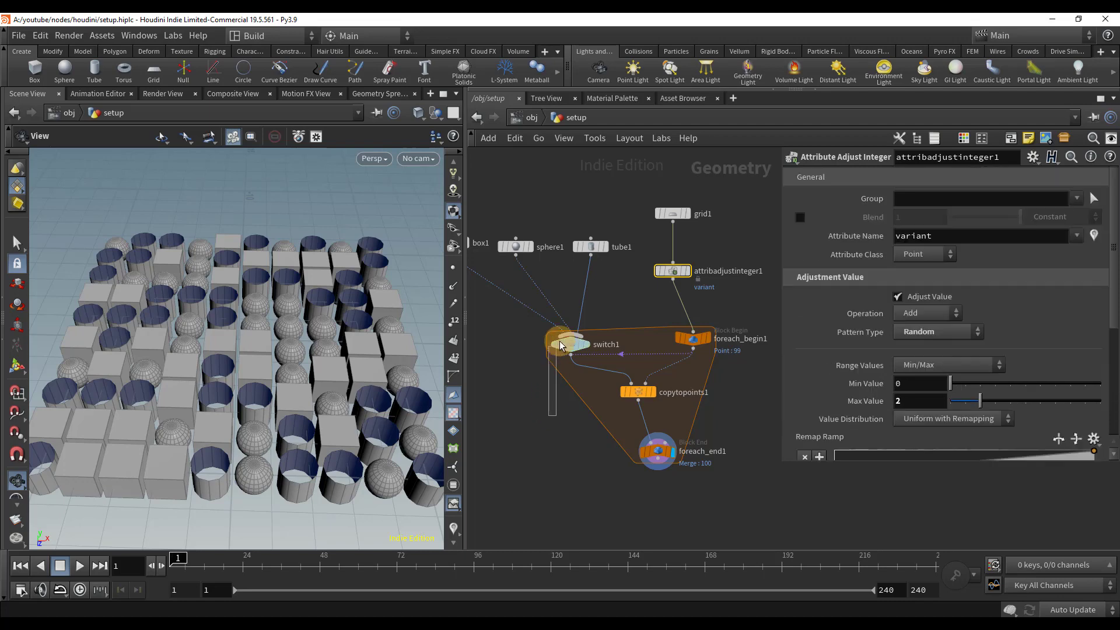
Step: Add an Integer spare parameter named max_value with the label "max value" to switch1
click(571, 344)
click(1033, 157)
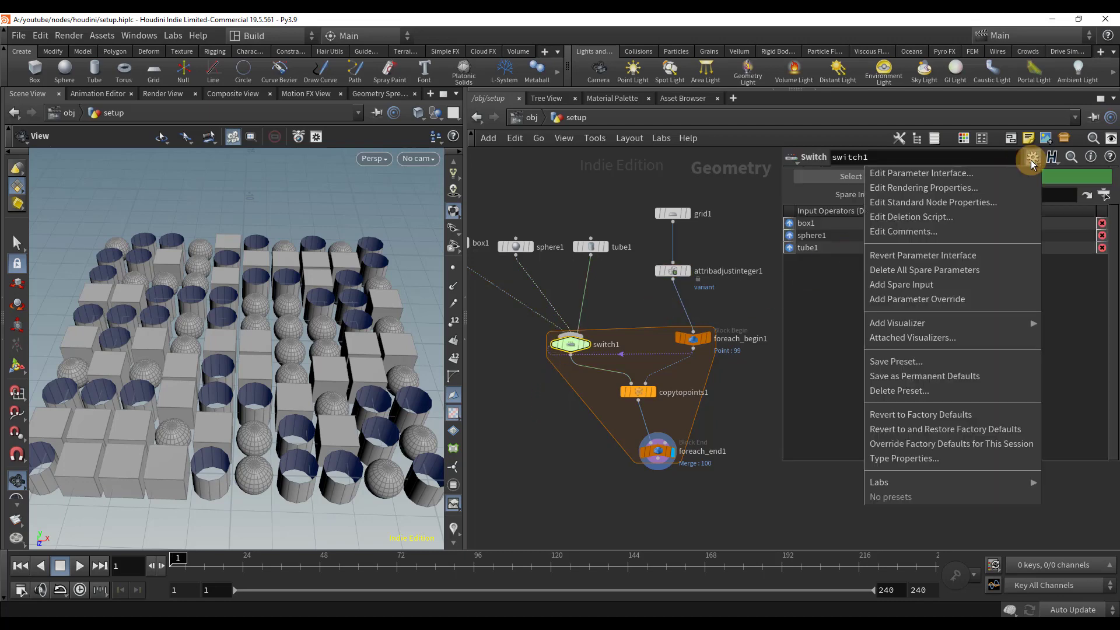
click(996, 171)
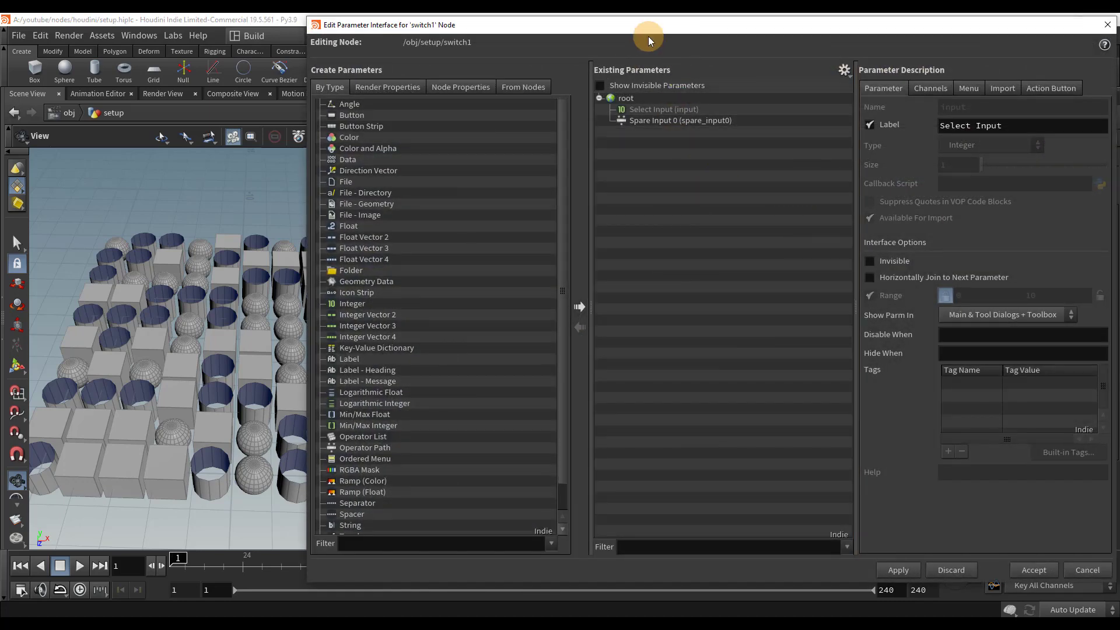
drag(671, 25, 516, 60)
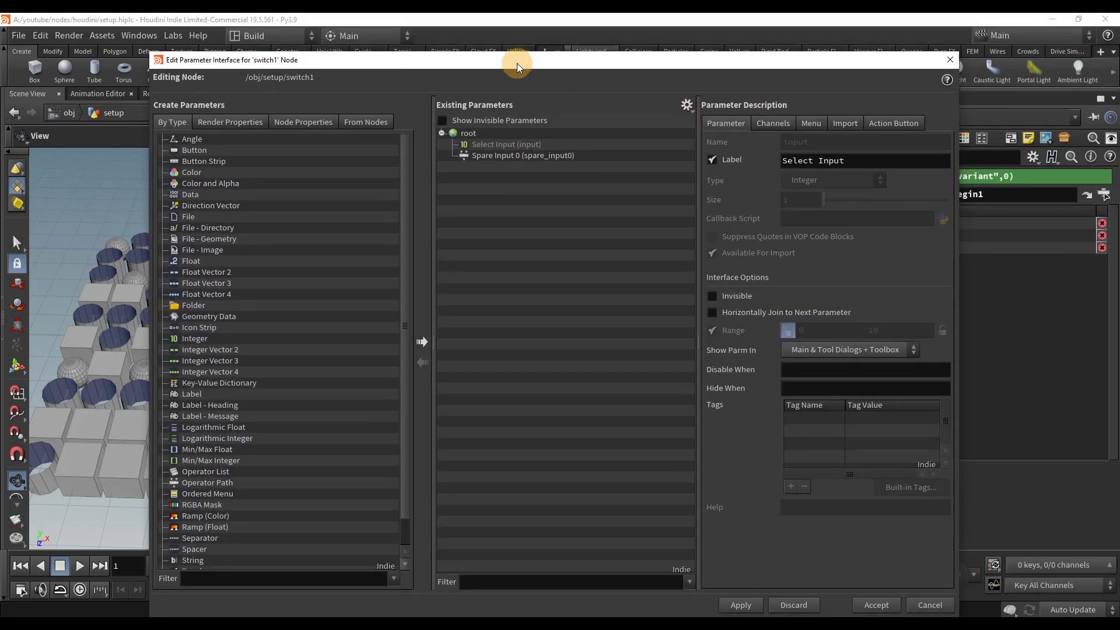
click(422, 342)
double_click(858, 142)
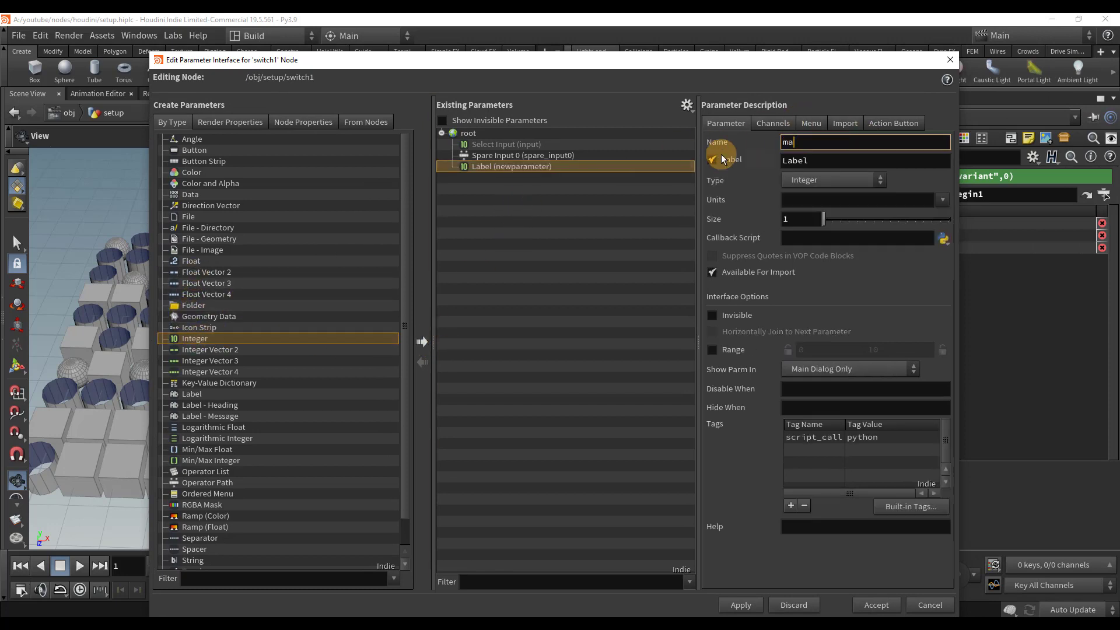
text(max_value)
key(Tab)
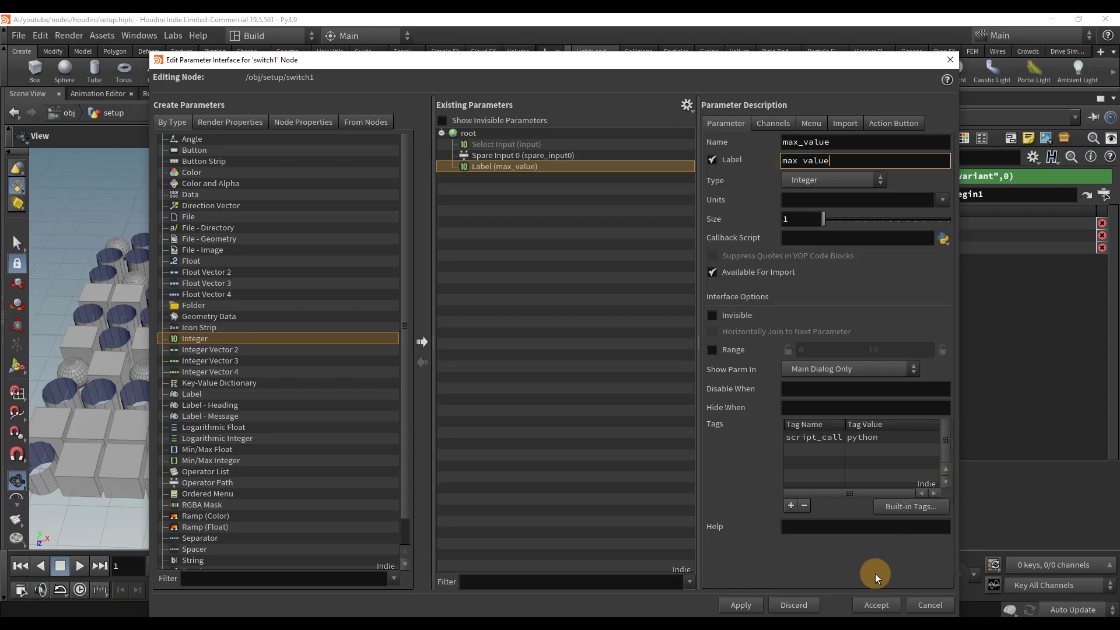
click(877, 606)
Step: Set switch1's max value parameter to the expression opninputs(".") and show its evaluated result
click(914, 214)
drag(915, 216, 886, 225)
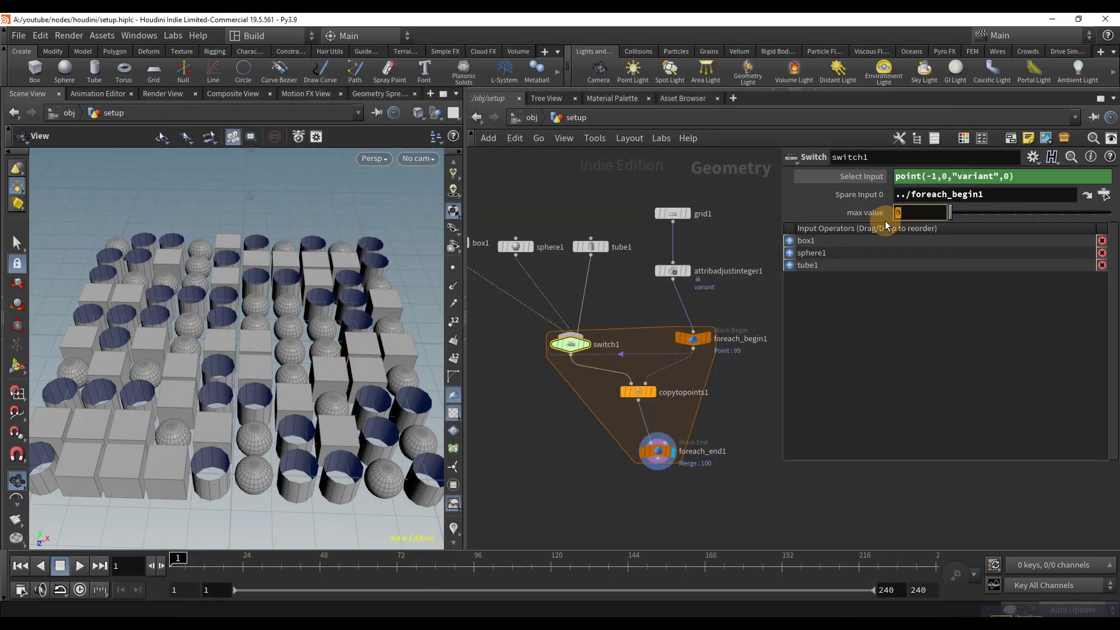
text(opni)
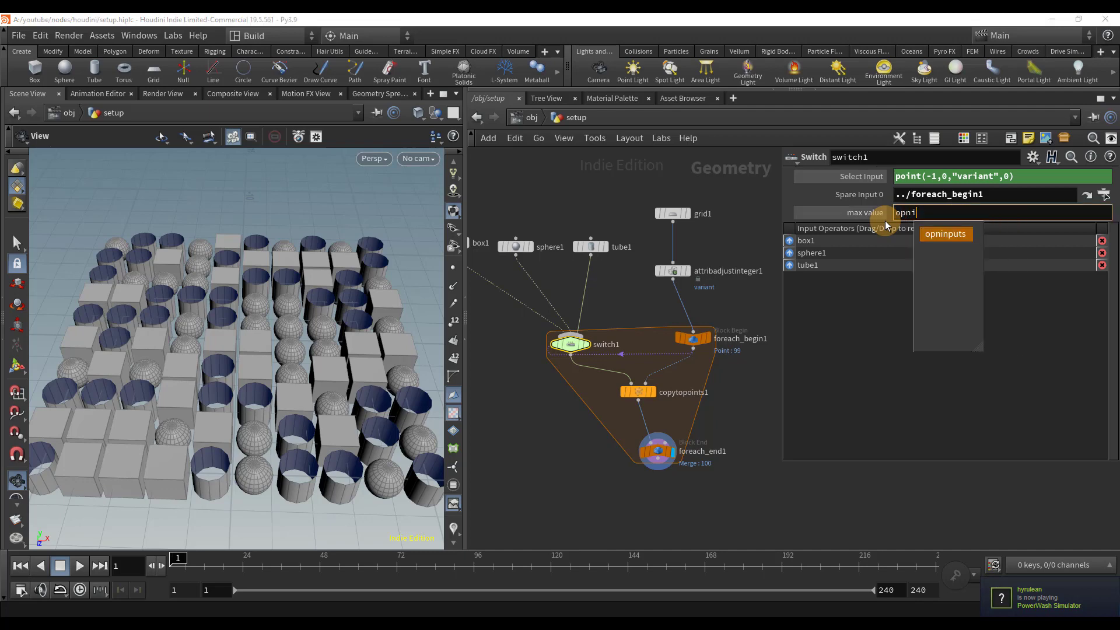
key(Tab)
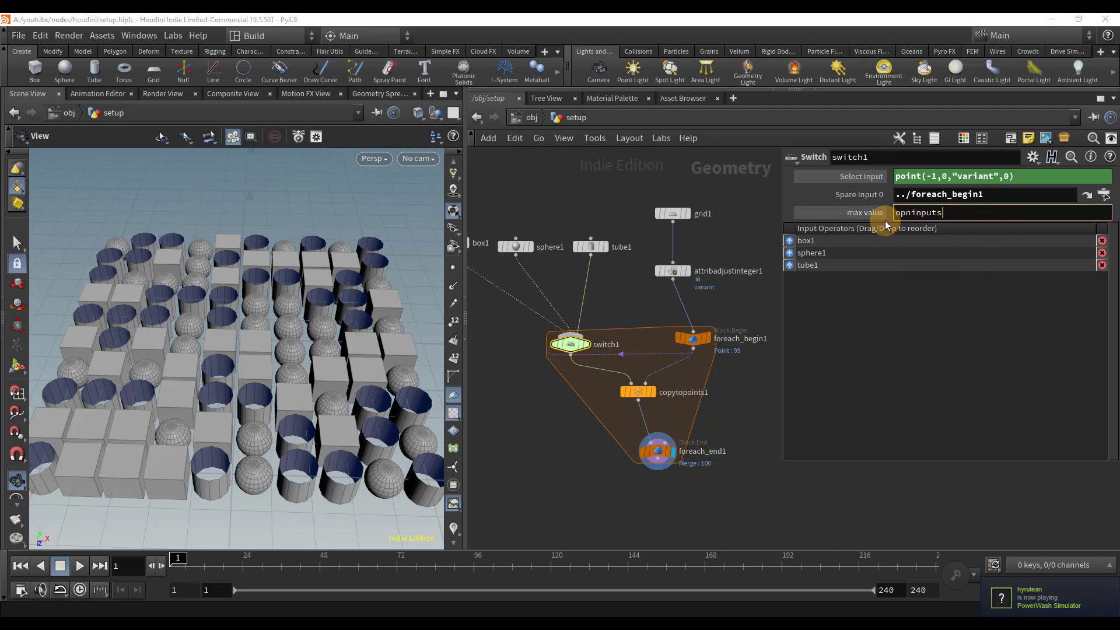
text((")
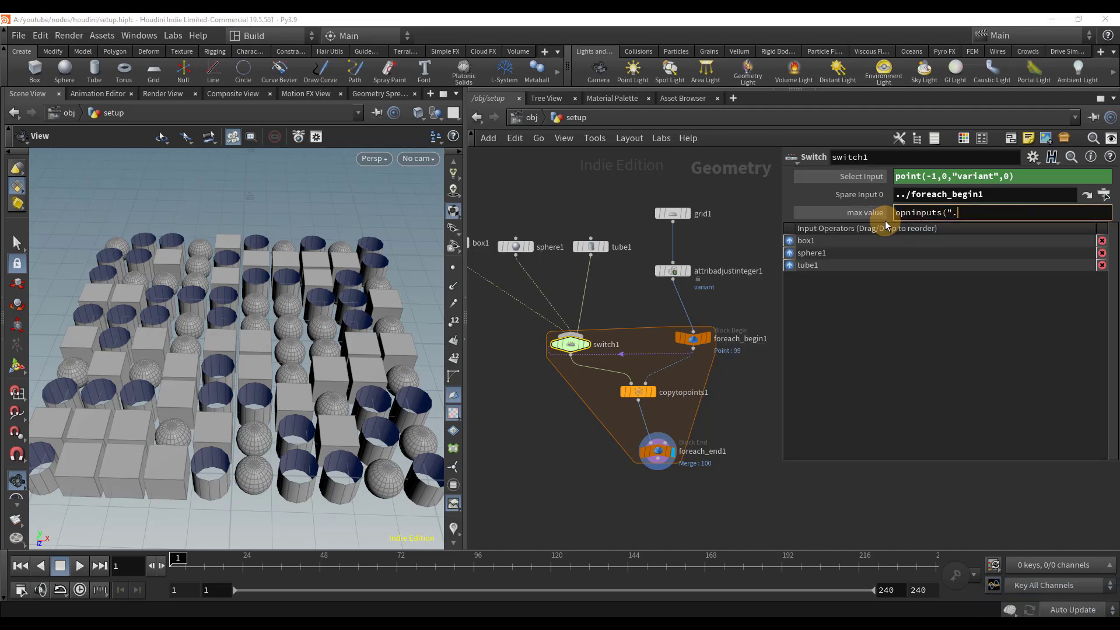
text(.")
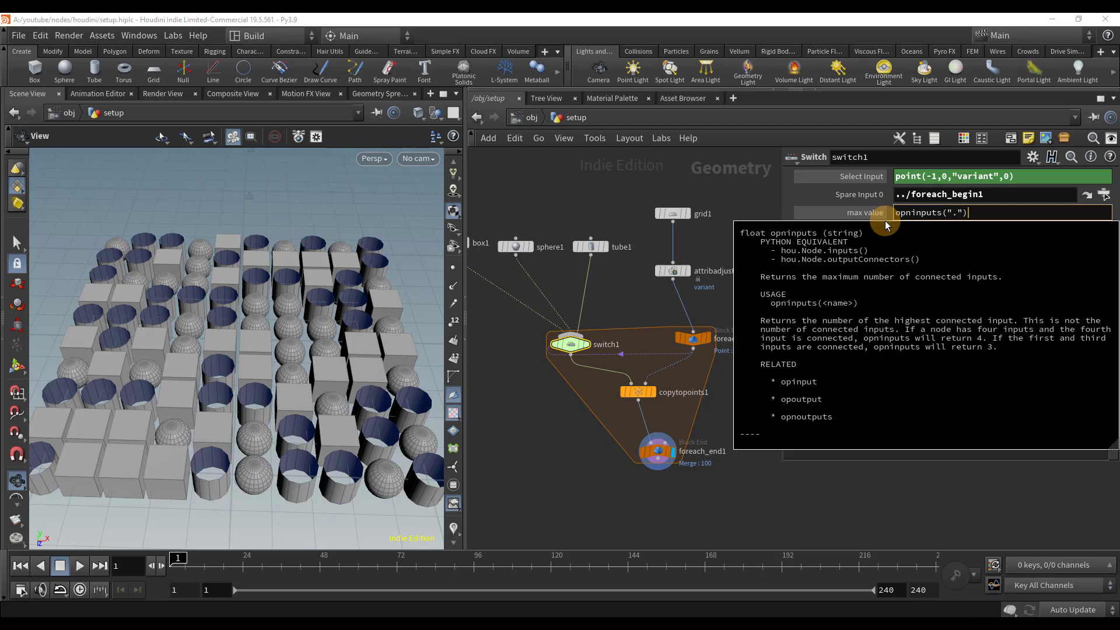
key(Return)
click(854, 213)
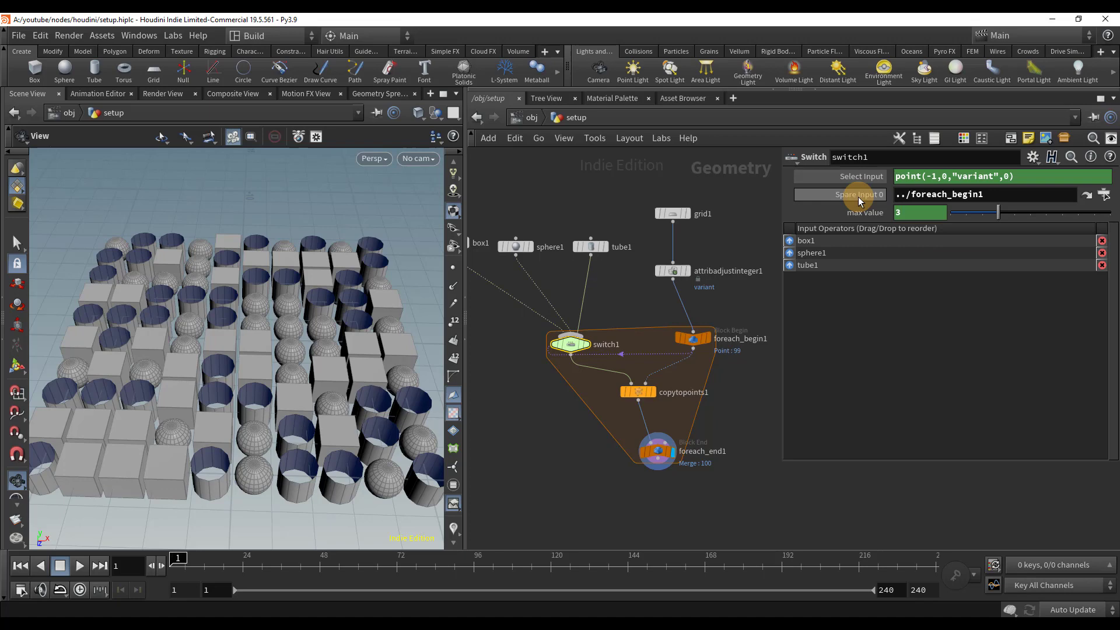
Step: Copy switch1's max value parameter and paste it as a relative reference into attribadjustinteger1's Max Value
right_click(850, 213)
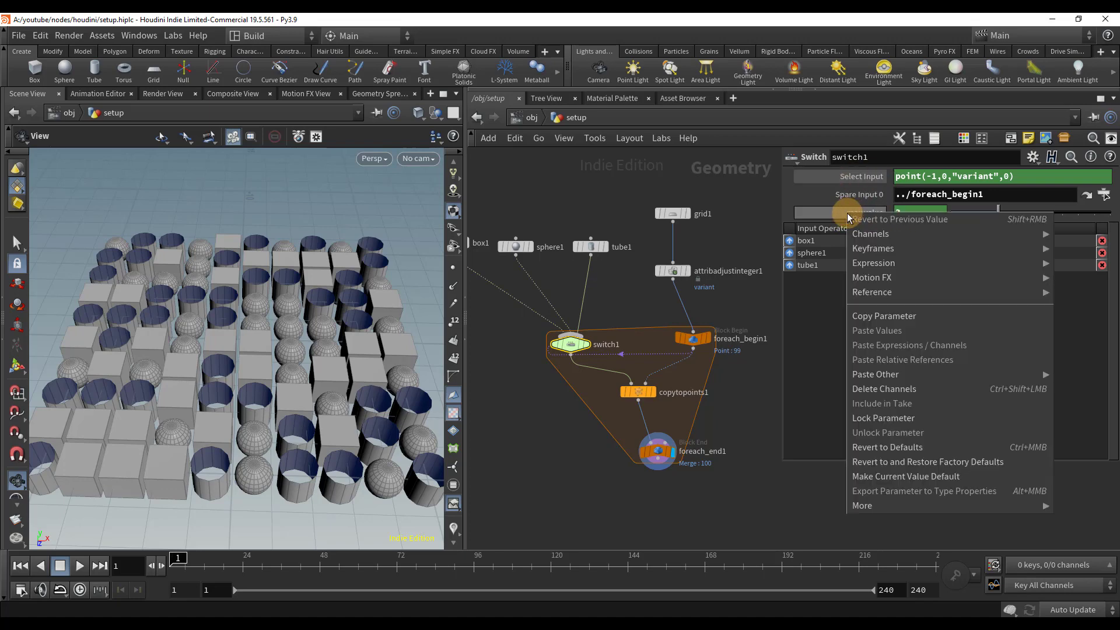
click(808, 353)
click(638, 382)
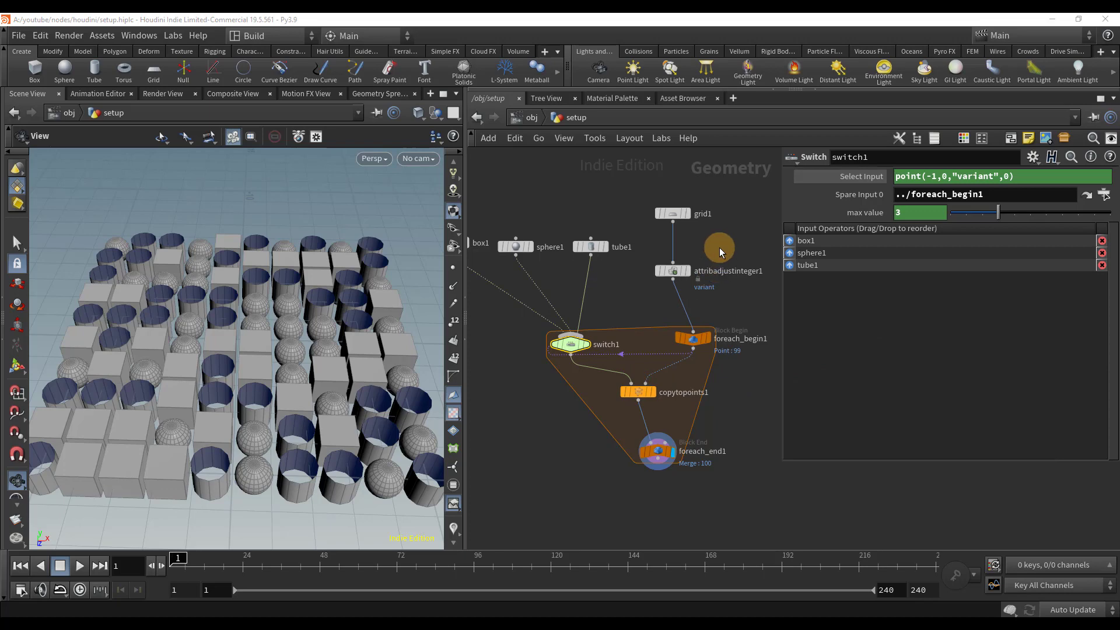
click(726, 271)
right_click(858, 402)
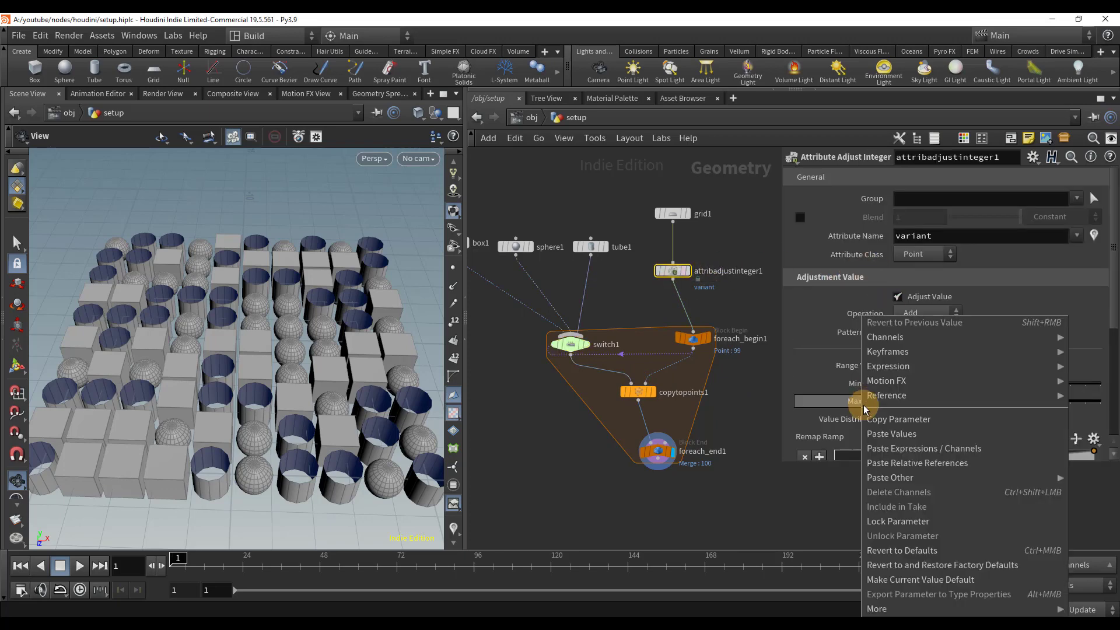
click(918, 464)
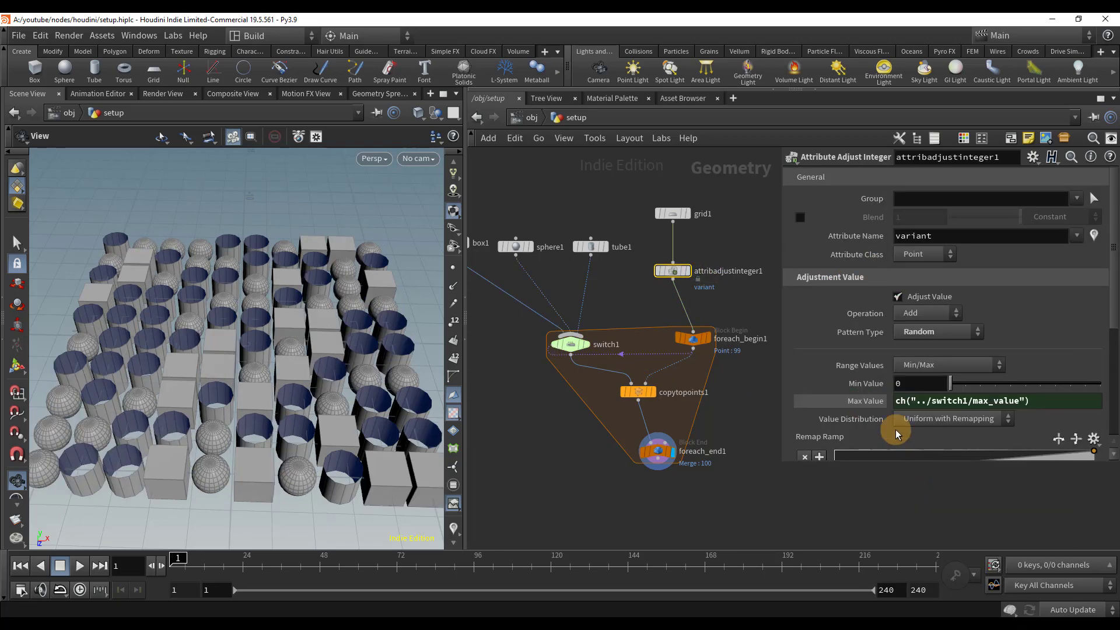
Step: Subtract 1 in attribadjustinteger1's Max Value expression so it reads ch("../switch1/max_value")-1
click(868, 402)
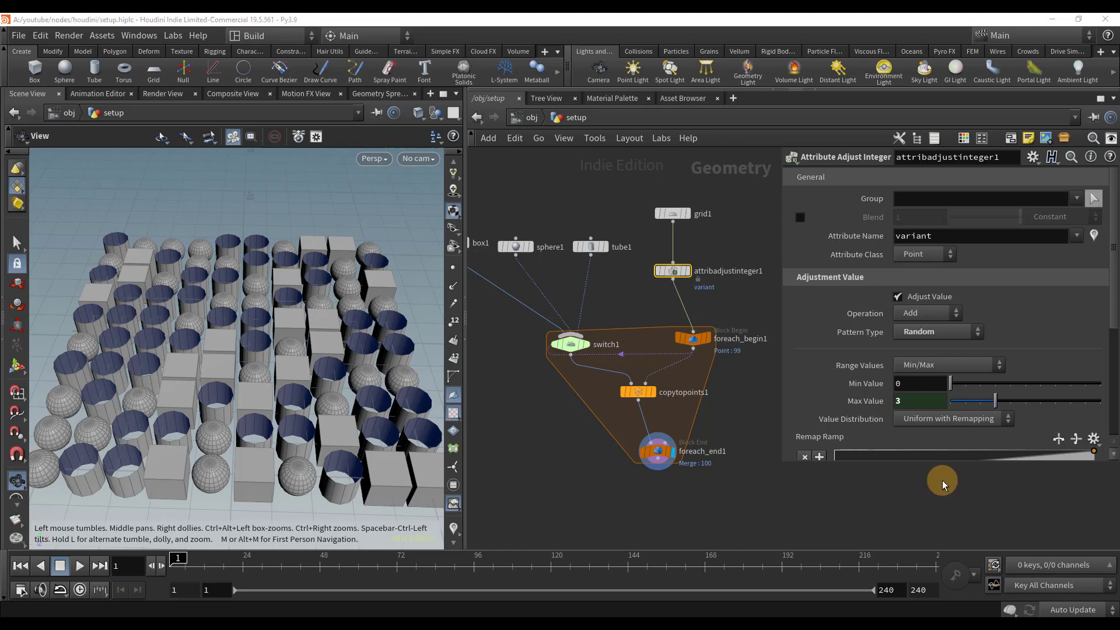
click(940, 384)
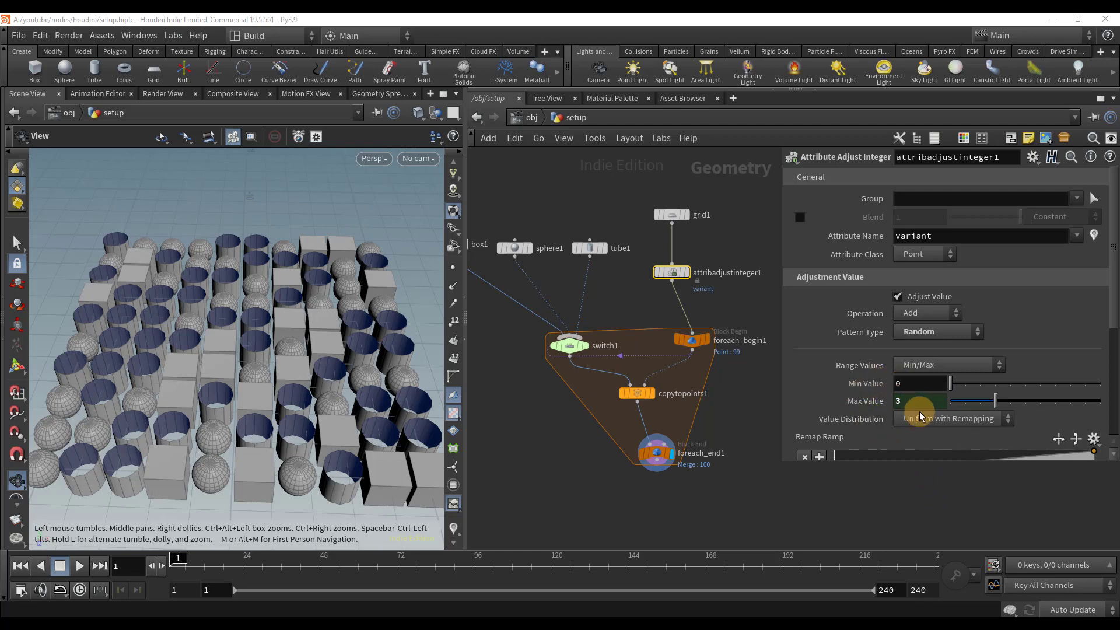
click(858, 407)
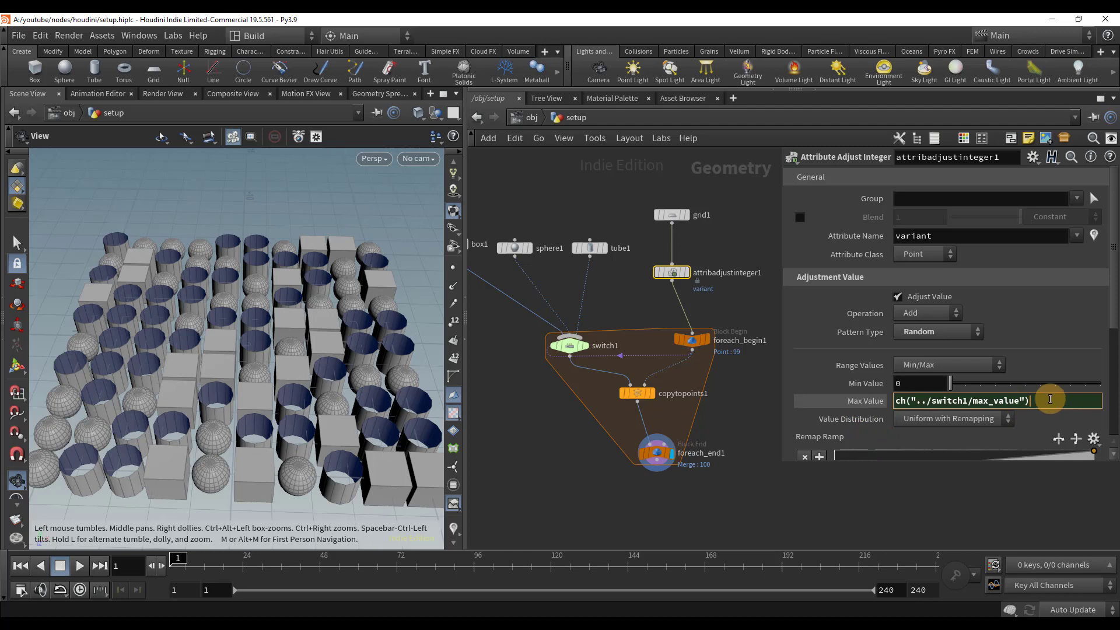
key(Return)
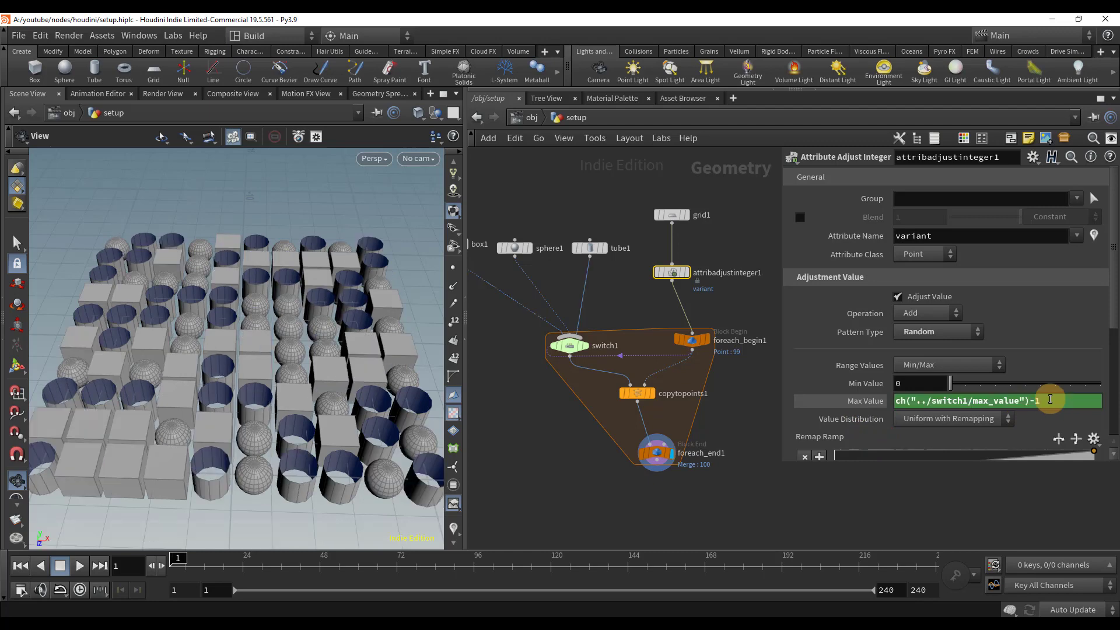
click(849, 402)
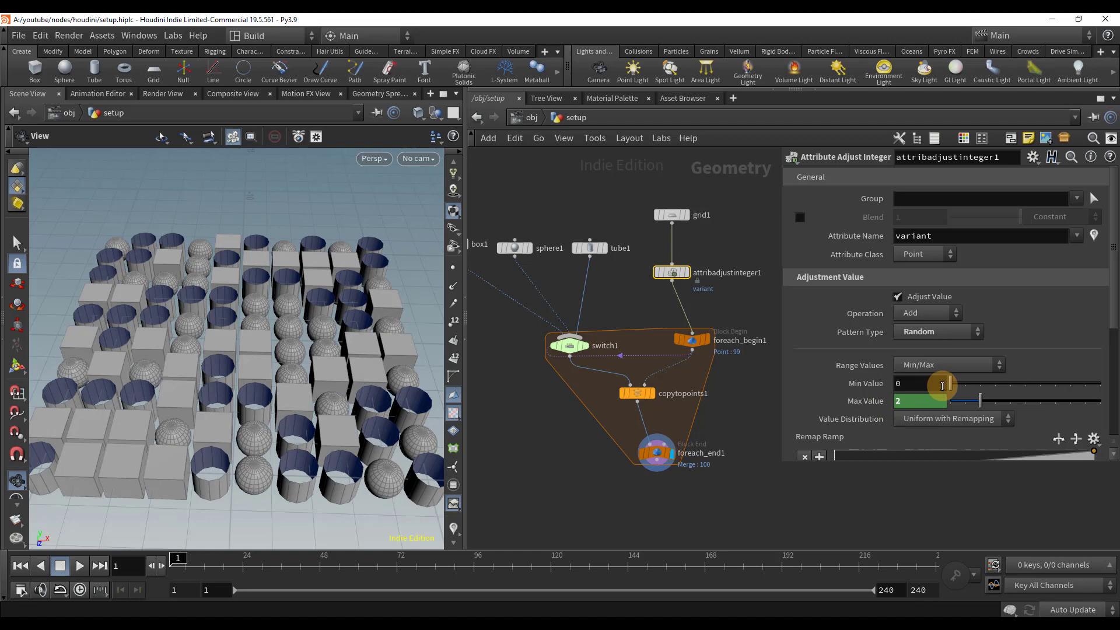
Step: Add a Test Geometry: Rubber Toy node beside tube1, wire it into switch1 and view the copies
scroll(665, 446, down, 3)
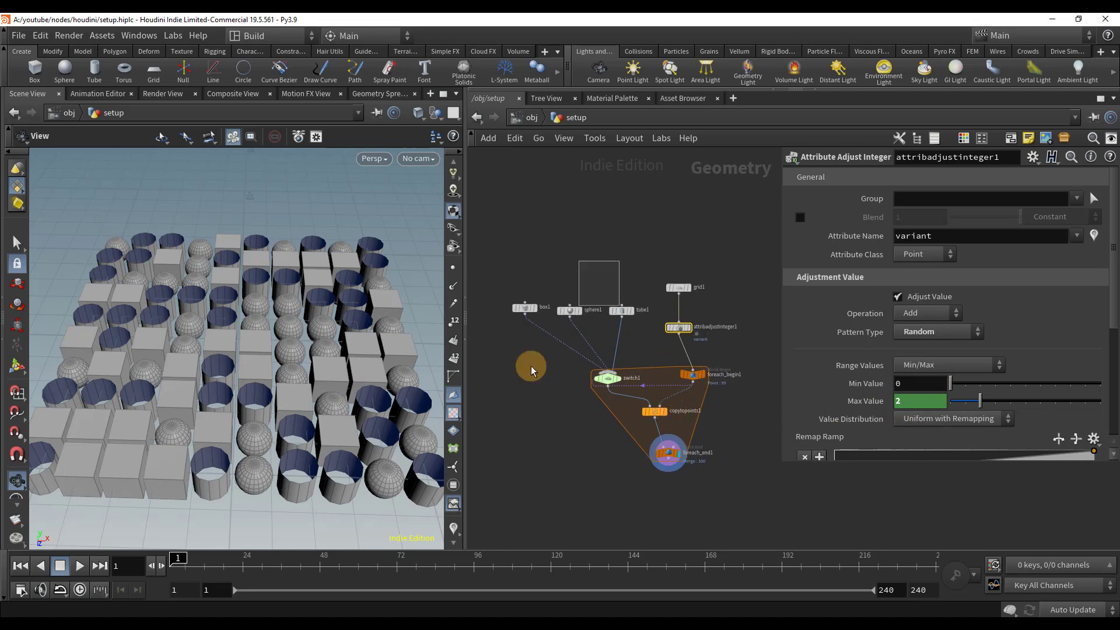
click(622, 310)
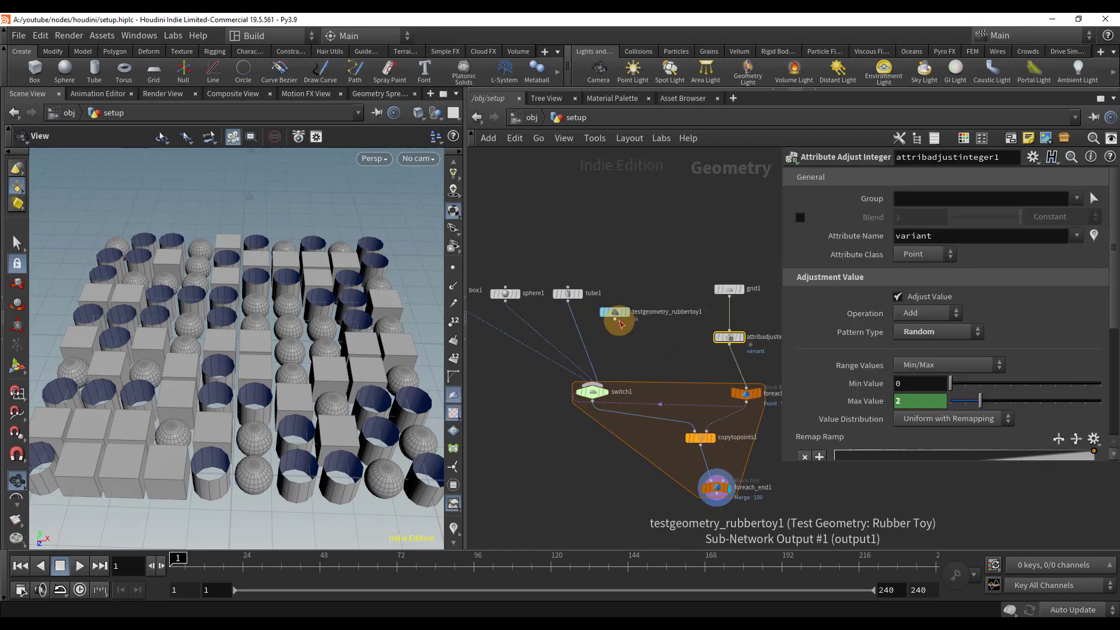
drag(615, 318, 593, 387)
scroll(309, 346, up, 3)
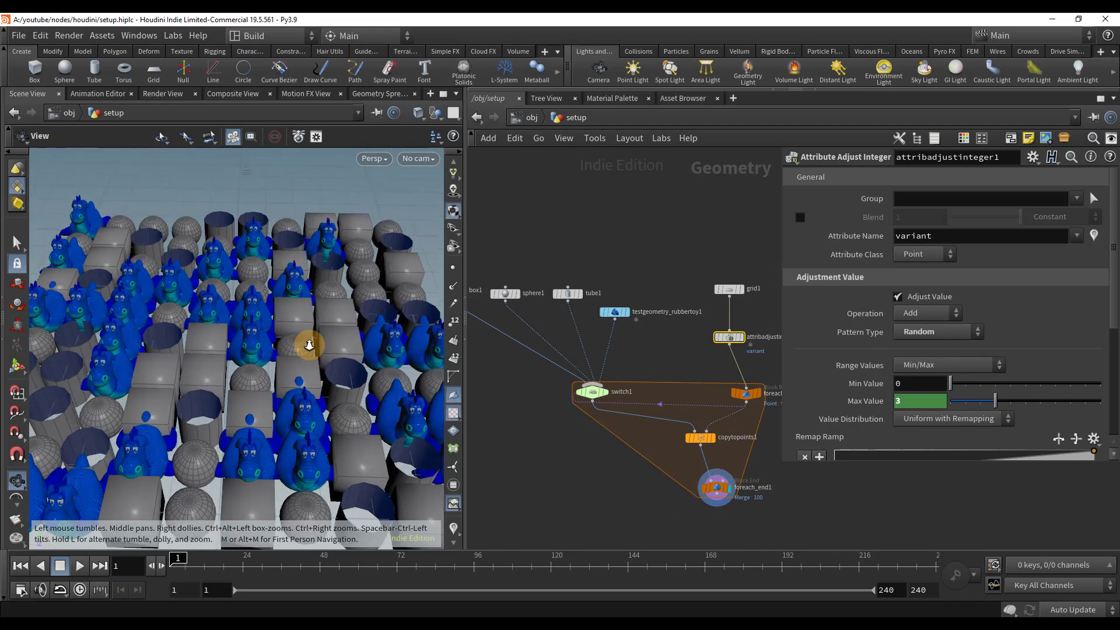
drag(310, 346, 318, 365)
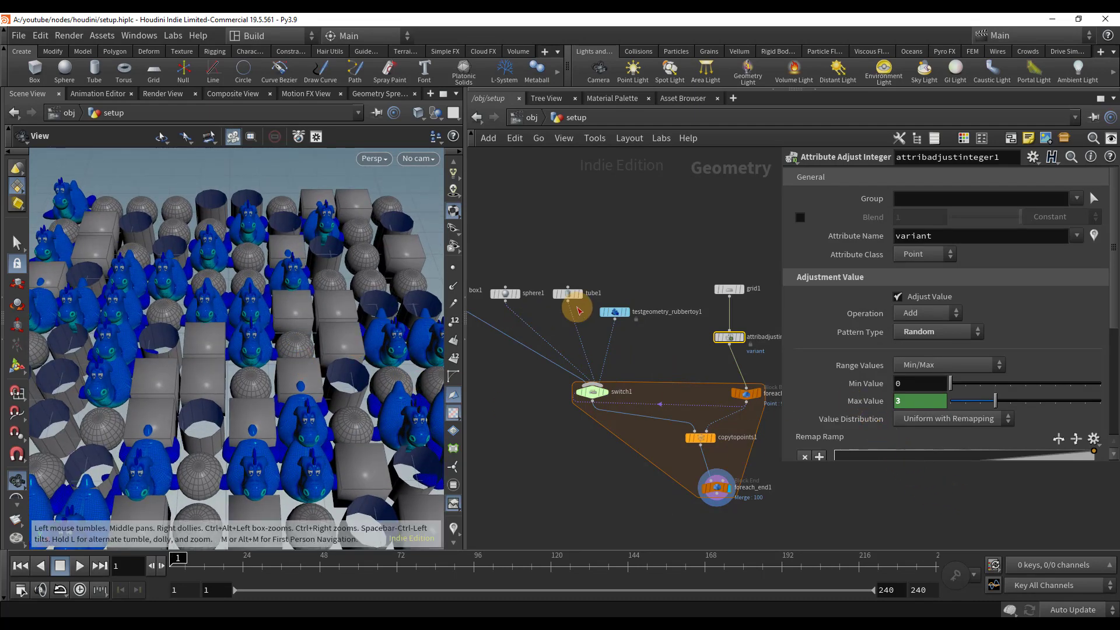
Step: Delete the rubber toy node from the network and select attribadjustinteger1
click(620, 314)
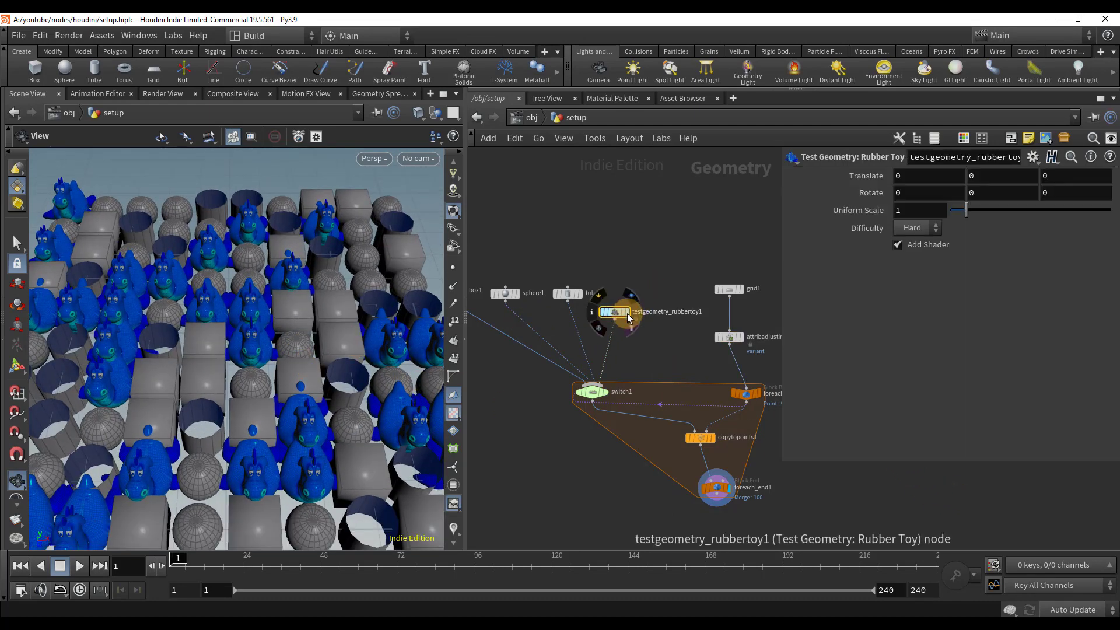
key(Delete)
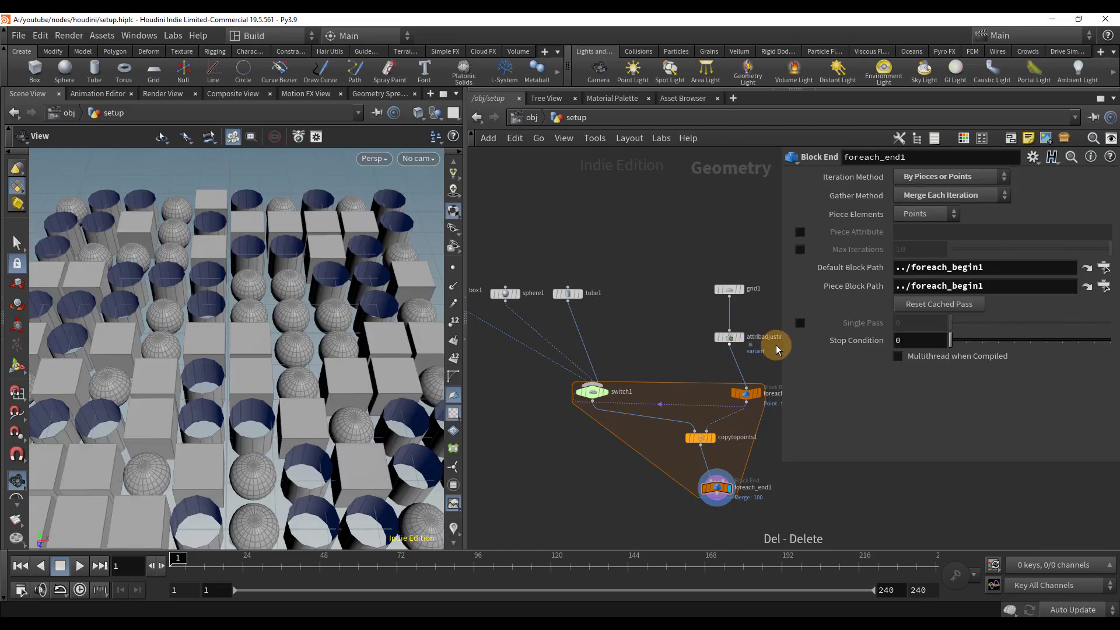
click(738, 338)
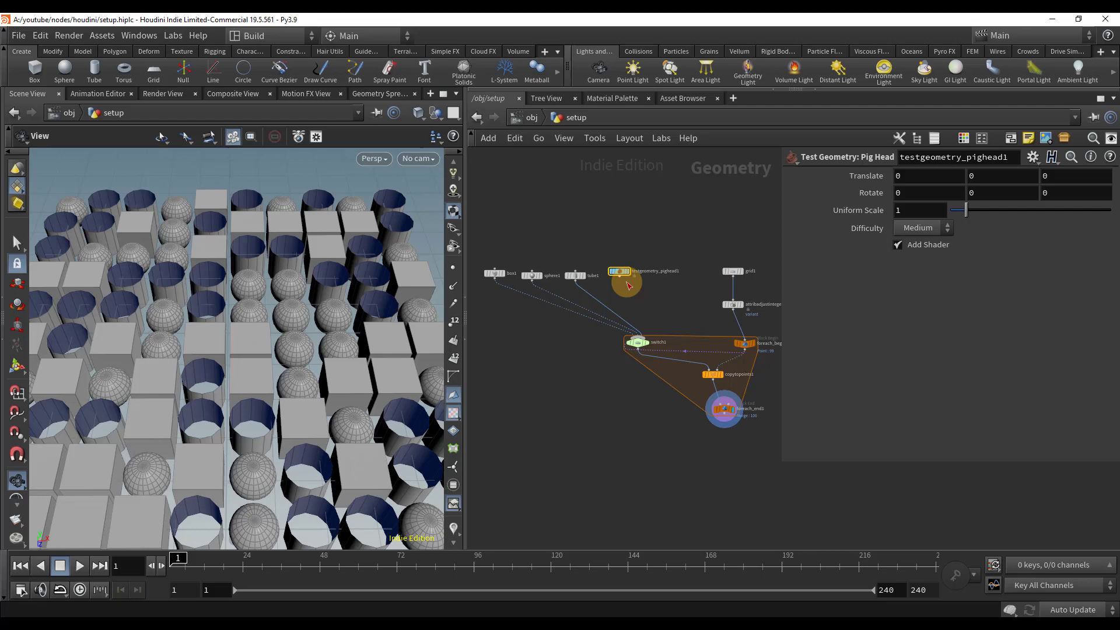
Step: Add a Test Geometry: Pig Head node beside tube1 and wire it into switch1
scroll(627, 282, up, 3)
drag(618, 275, 646, 360)
scroll(286, 350, down, 3)
drag(363, 345, 344, 344)
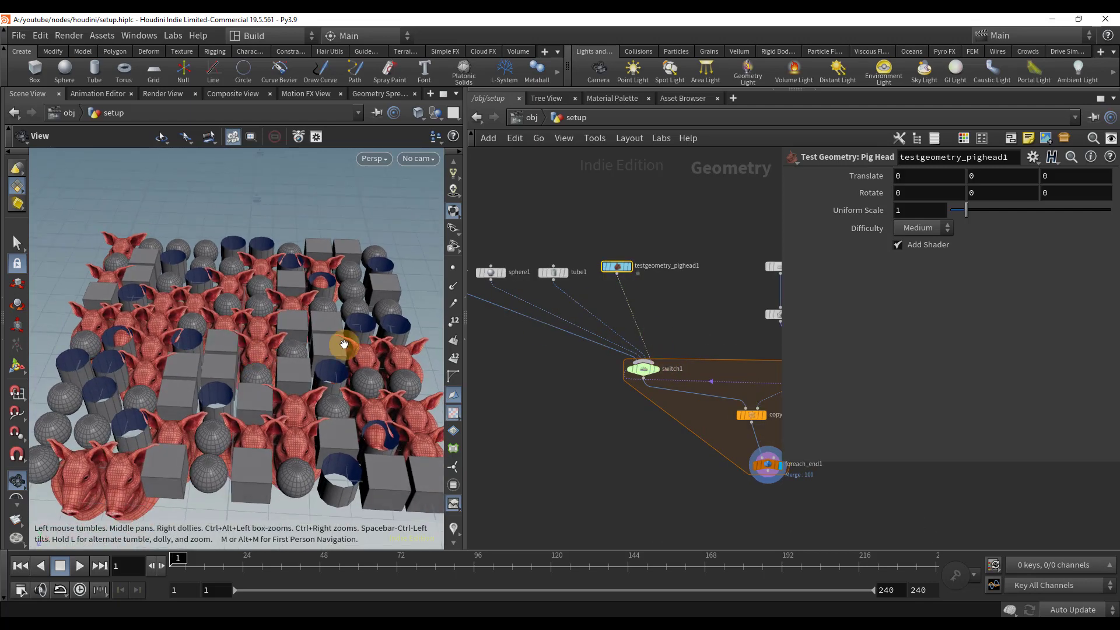
Step: Add a Test Geometry: Tommy node beside the pig head node and wire it into switch1
middle_drag(667, 273, 655, 283)
middle_drag(656, 282, 654, 283)
click(661, 310)
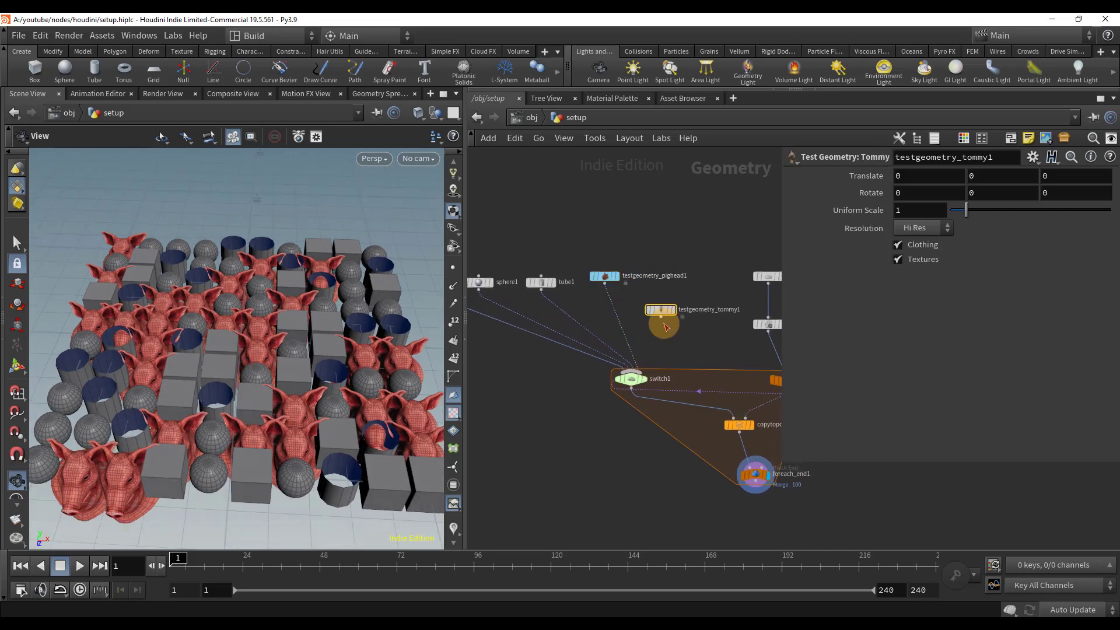
drag(661, 318, 648, 372)
drag(290, 300, 279, 350)
Step: Delete tube1 and widen the viewport to inspect the copied shapes up close
click(541, 286)
key(Delete)
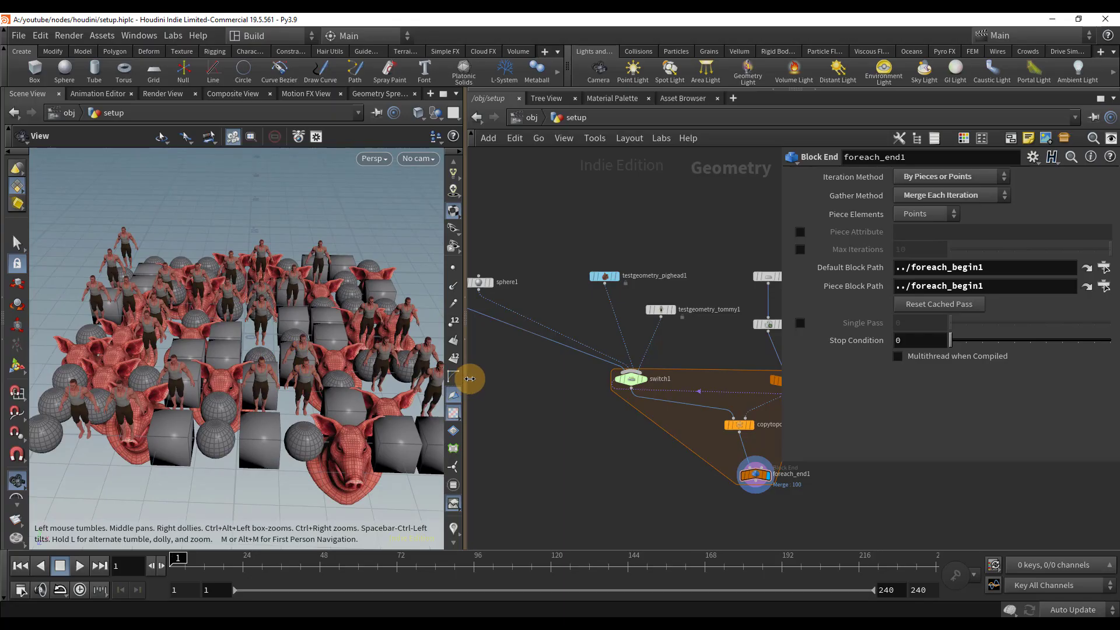
drag(466, 380, 581, 380)
drag(338, 370, 438, 332)
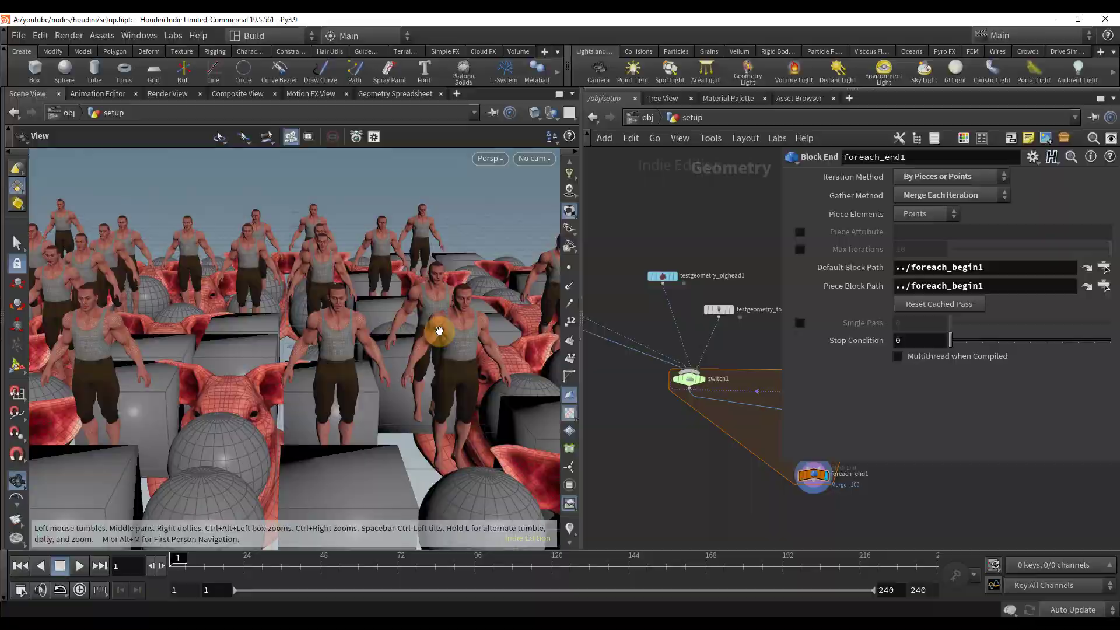